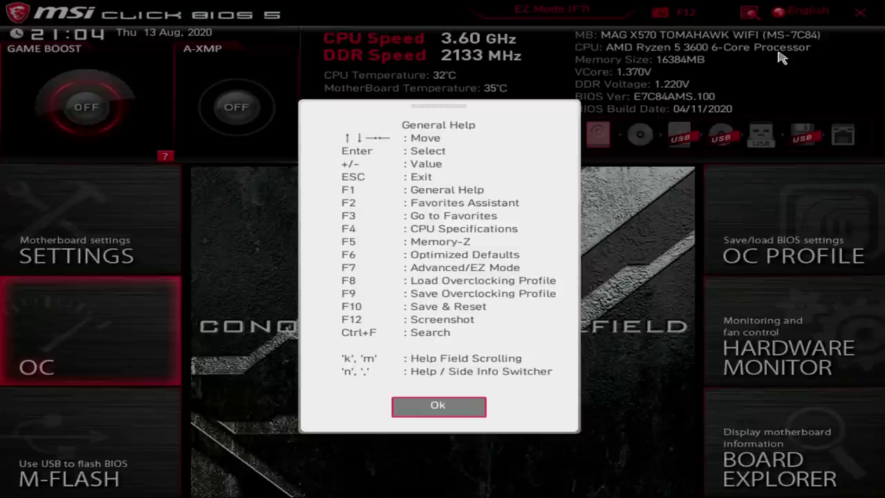
- Close the help overview, enable A-XMP in the BIOS overclocking settings, and save the change with a reset
key(Return)
key(Return)
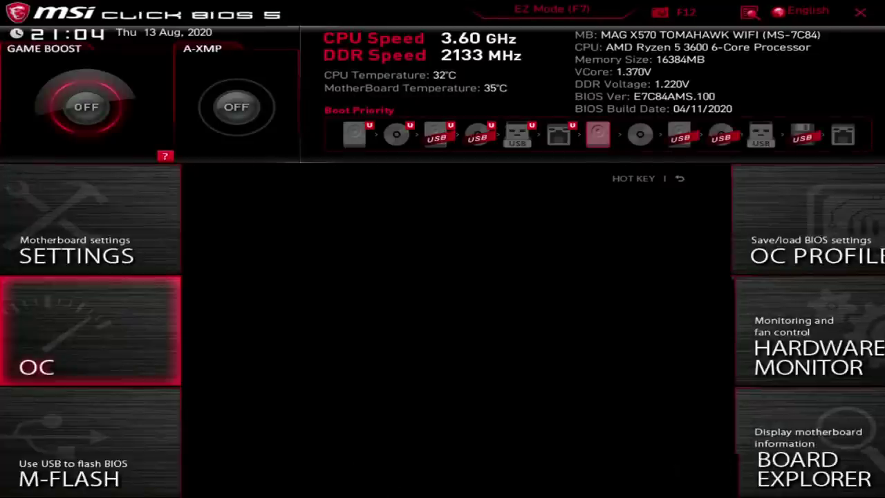
key(Down)
key(Down)
key(Down)
key(Down)
key(Down)
key(Down)
key(Down)
key(Down)
key(Down)
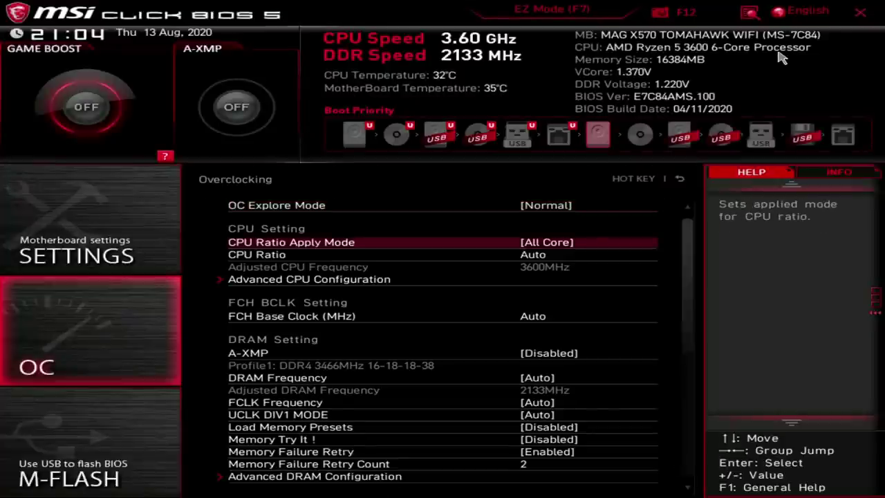
key(Up)
key(Up)
key(Up)
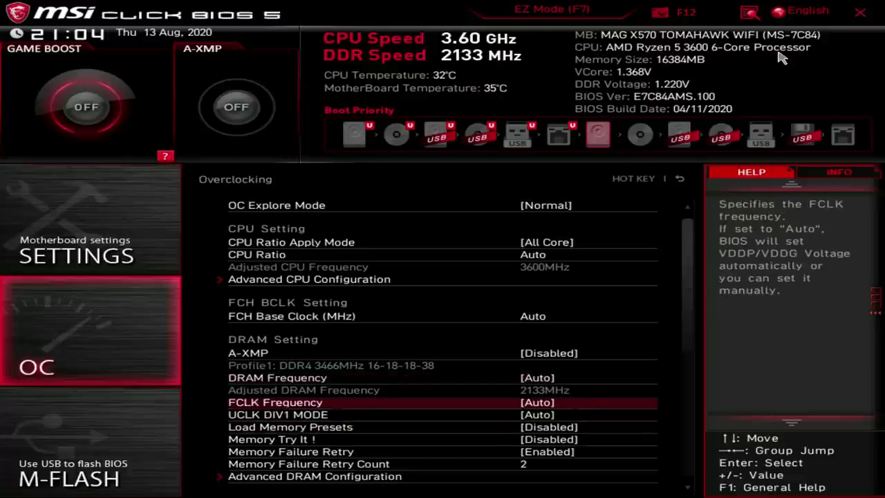
key(Down)
key(Up)
key(Up)
key(Return)
key(Down)
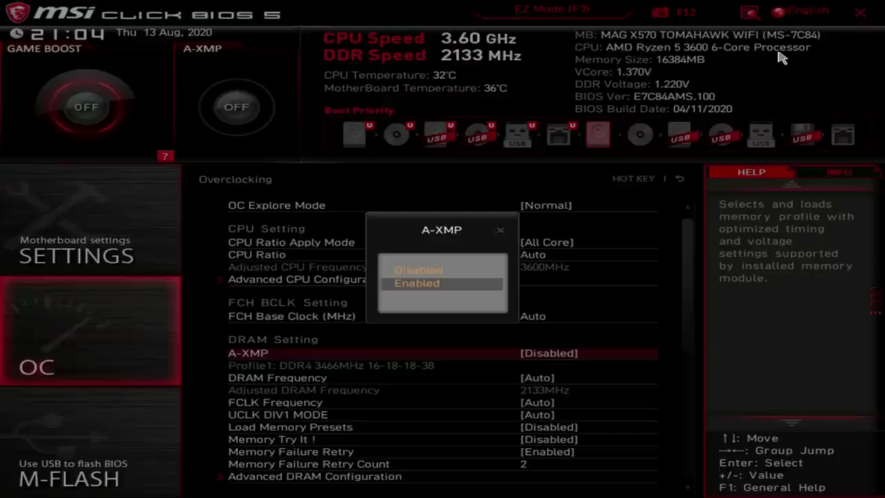
key(Return)
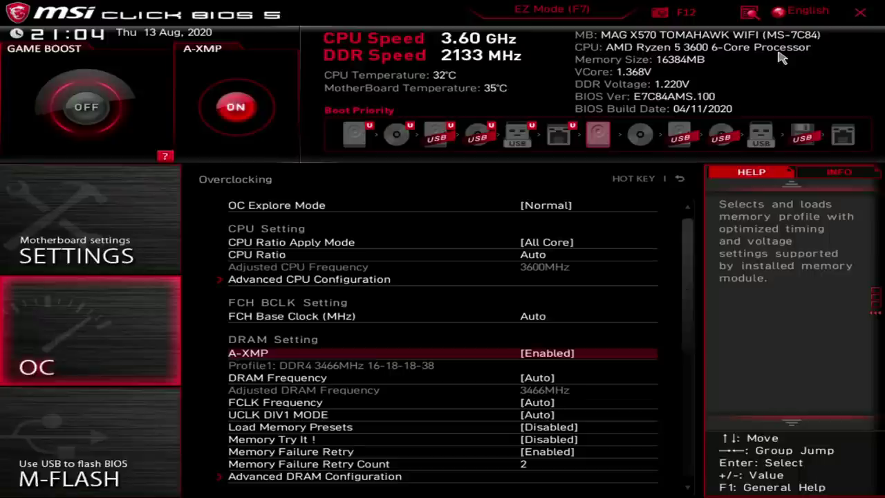
key(F10)
key(Escape)
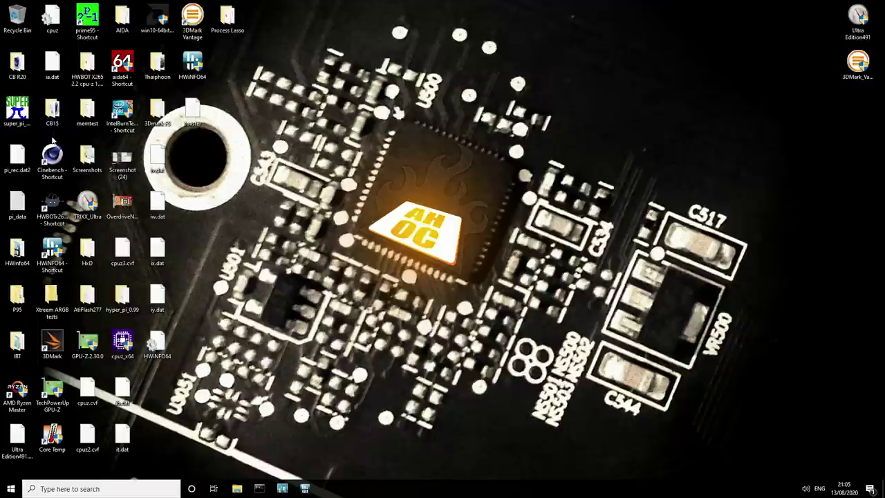
- Launch the 64-bit Cinebench R15 from the CB15 folder, restore it to a smaller window and reposition it on the desktop
double_click(53, 110)
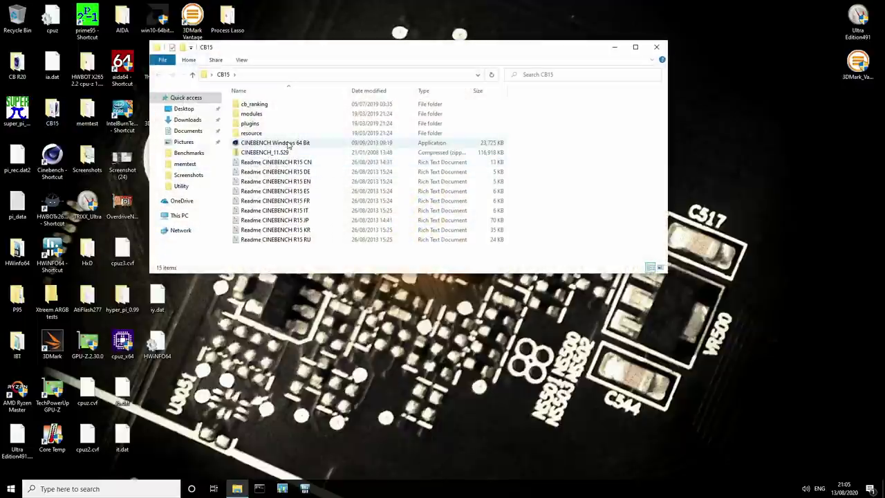
click(357, 143)
double_click(358, 144)
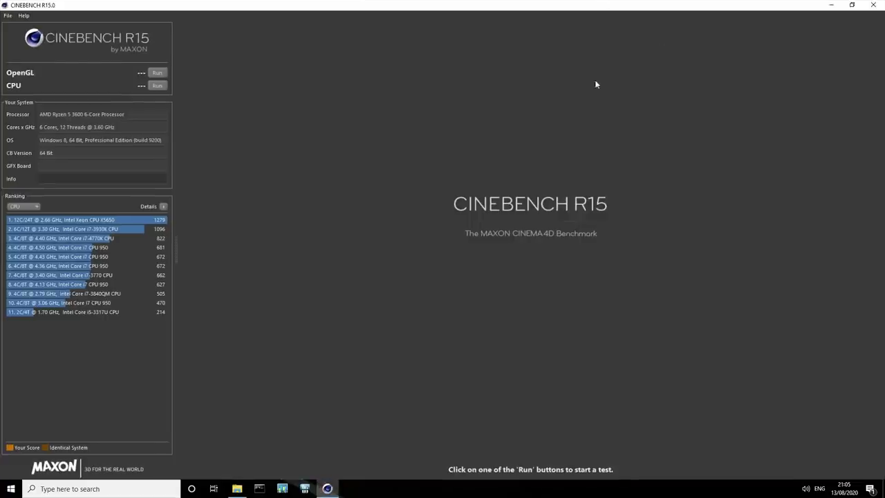
double_click(573, 5)
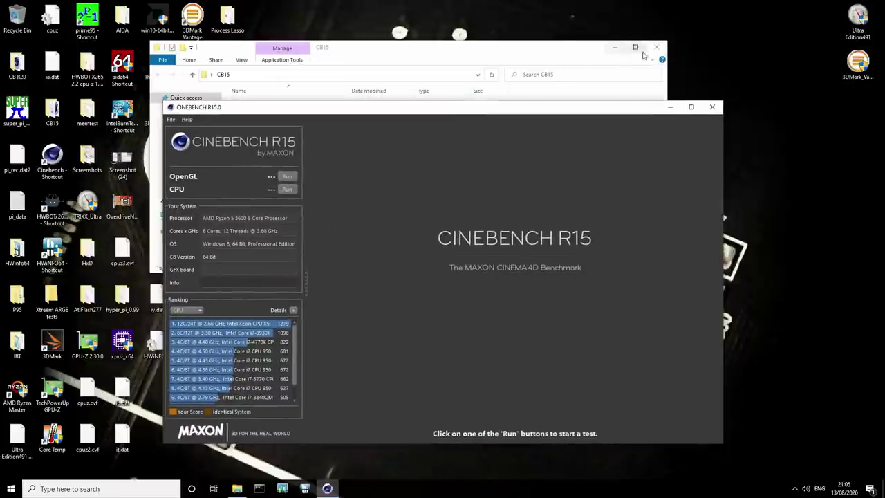
drag(253, 110, 229, 92)
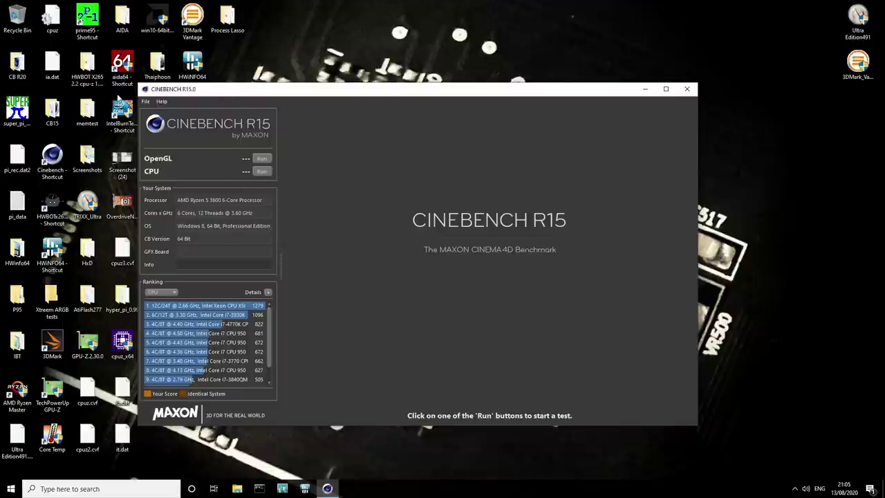
- Start HWiNFO64 in sensors-only mode and arrange the Cinebench window beside its sensor readings
click(193, 73)
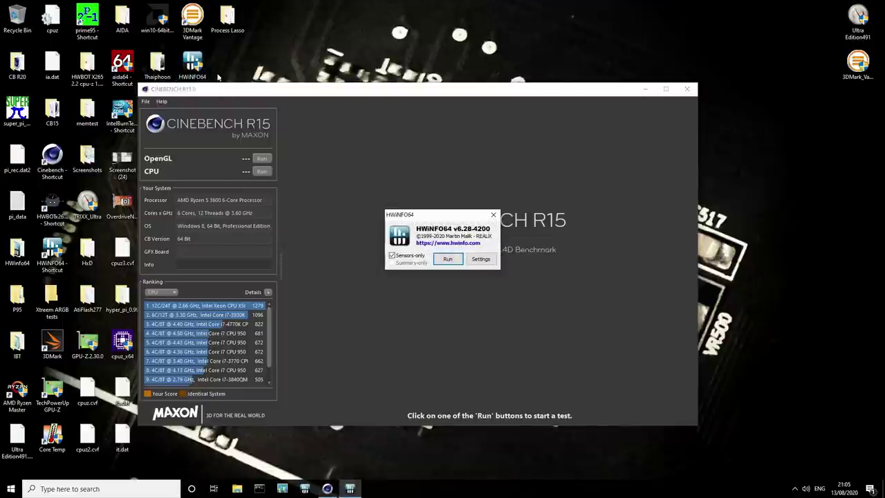
click(447, 259)
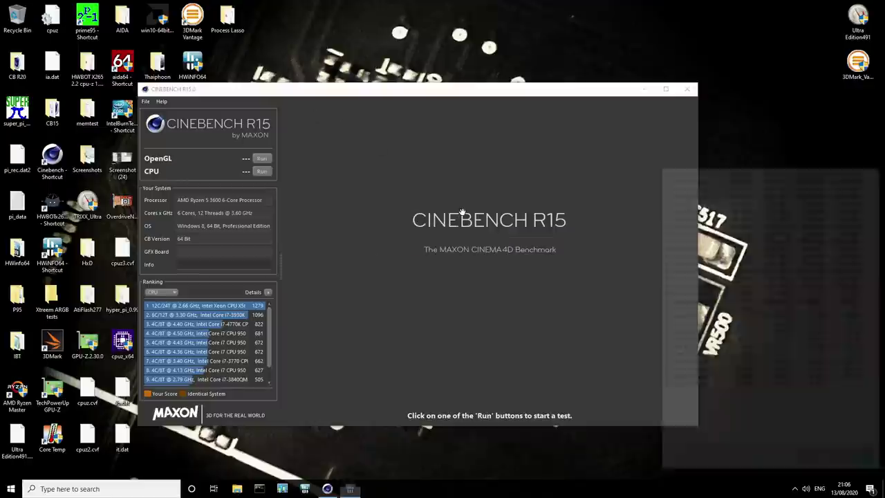
drag(505, 94, 434, 74)
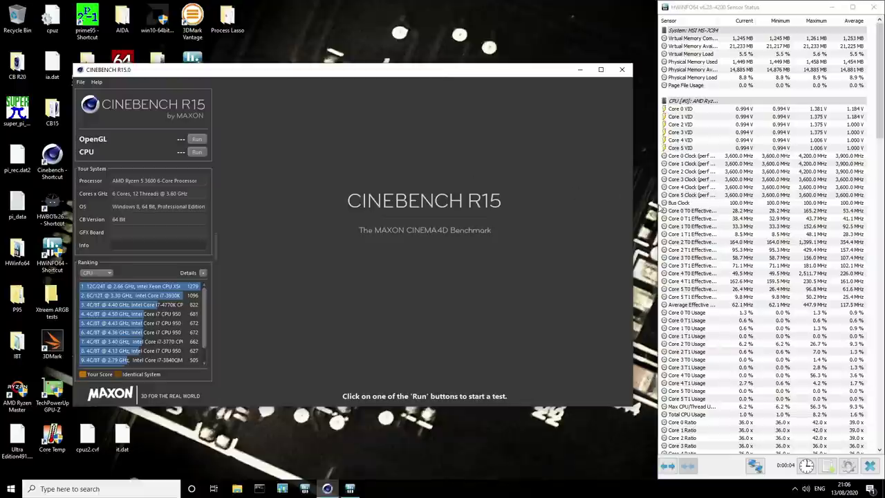
- Run the Cinebench CPU test while checking memory timings, CPU temperature and CPU package power in HWiNFO64
click(731, 210)
scroll(734, 209, down, 4)
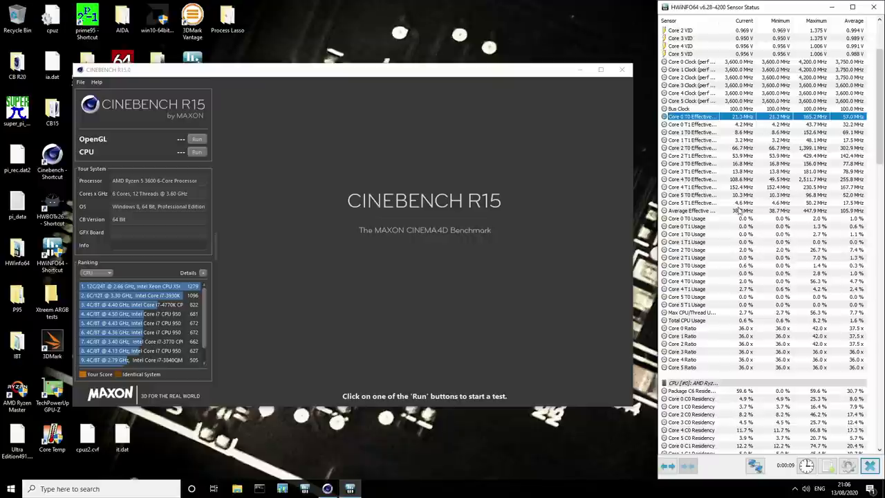
scroll(739, 210, down, 4)
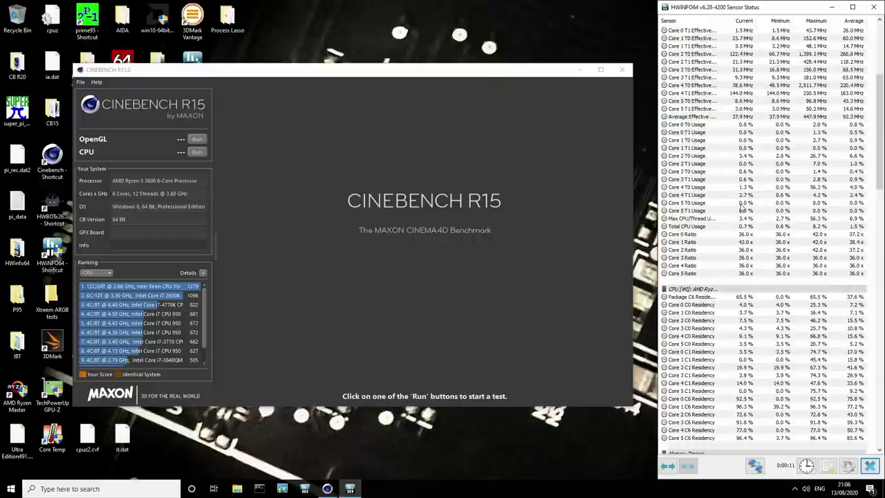
click(197, 153)
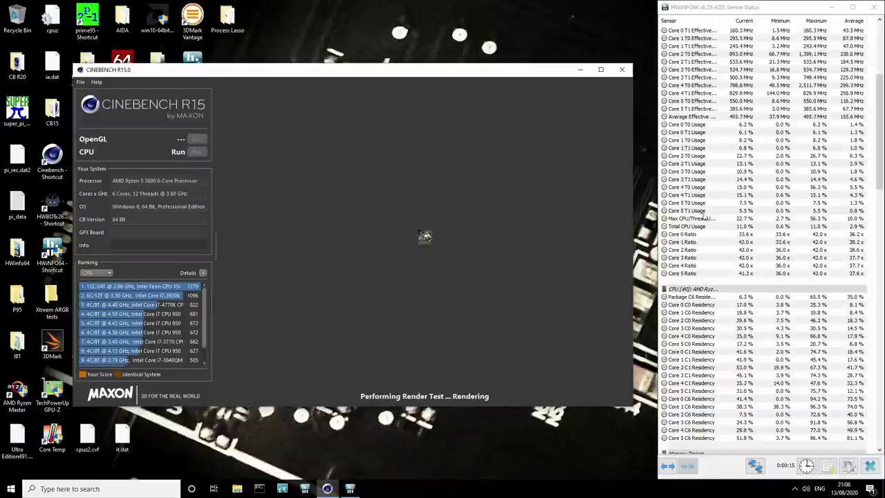
click(705, 217)
scroll(712, 218, down, 10)
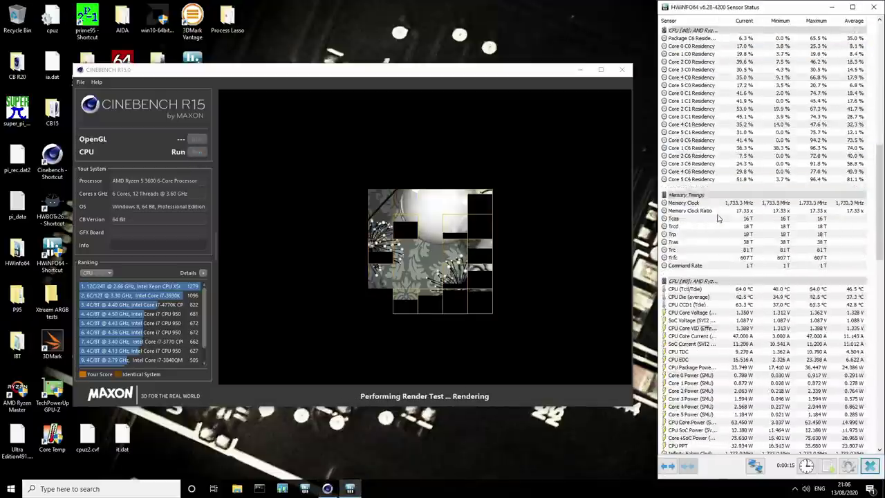
scroll(717, 218, down, 1)
click(760, 266)
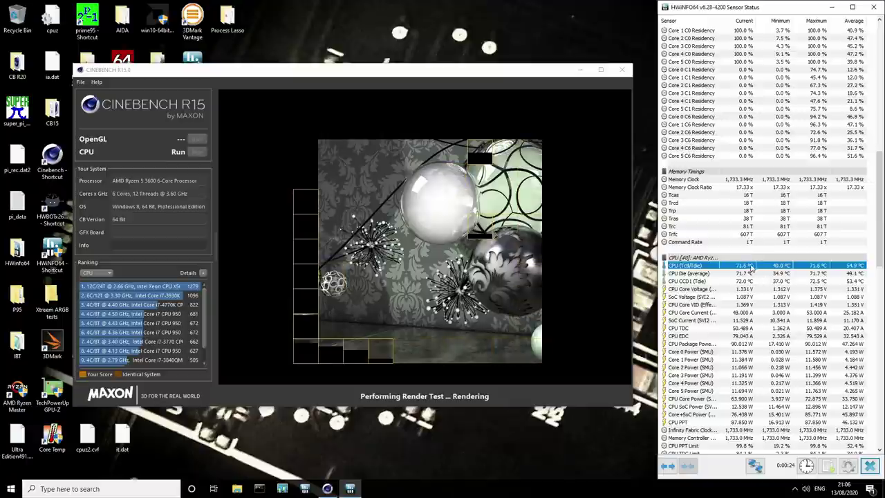
click(745, 345)
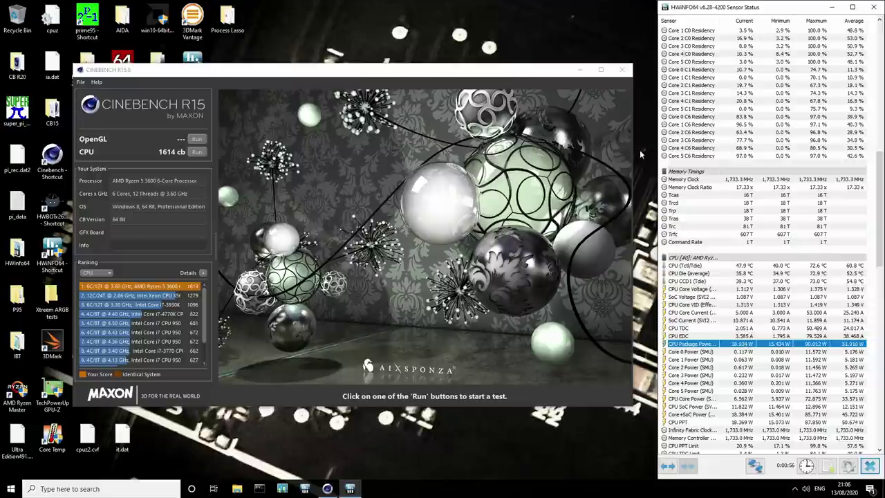
- Run the Cinebench CPU test two more times, checking the effective core clocks and CPU core voltage in HWiNFO64 between runs
drag(561, 62, 565, 53)
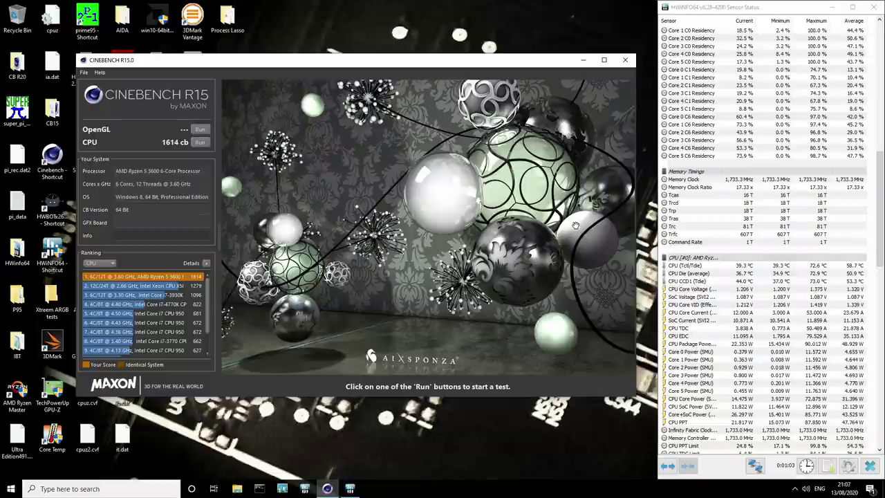
click(199, 142)
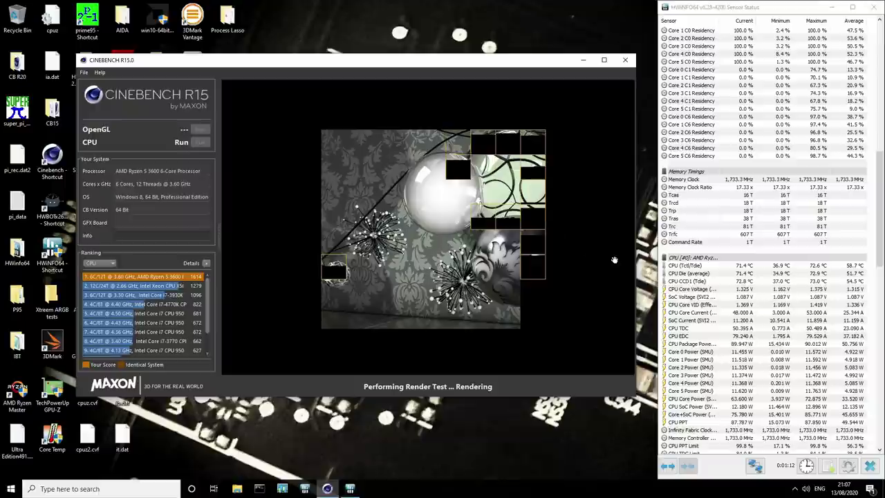
scroll(704, 240, up, 12)
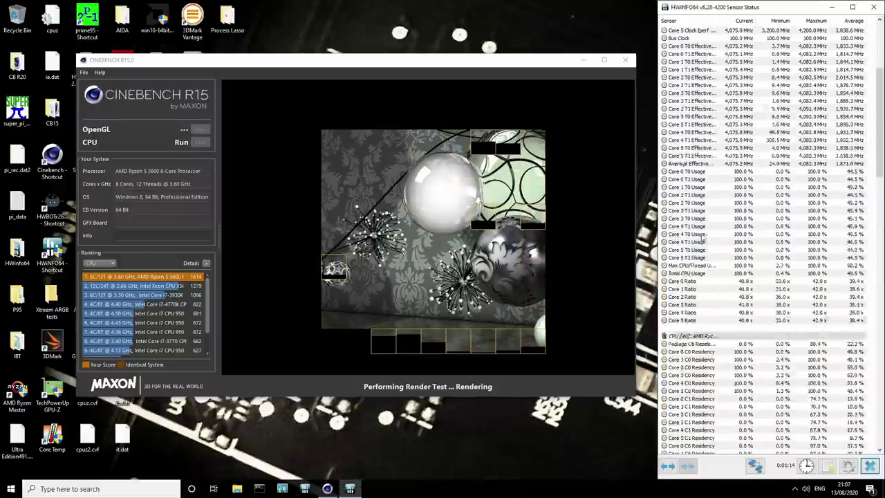
scroll(704, 238, up, 5)
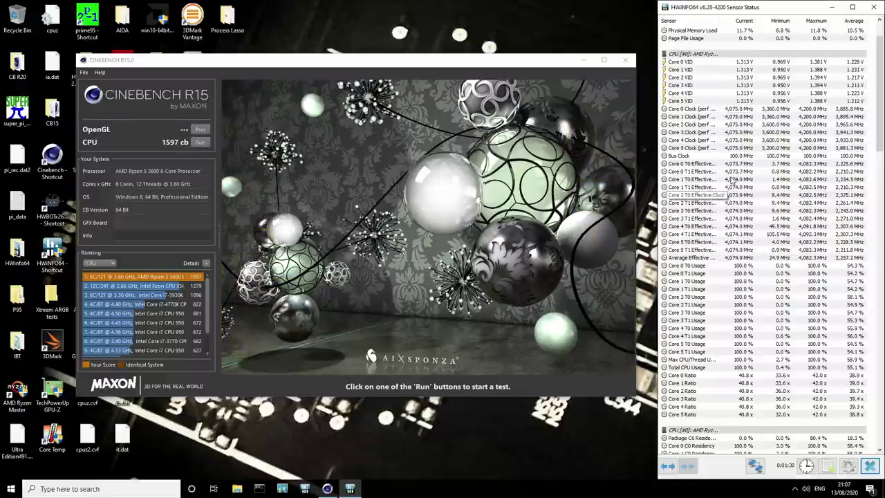
scroll(734, 166, down, 20)
click(734, 171)
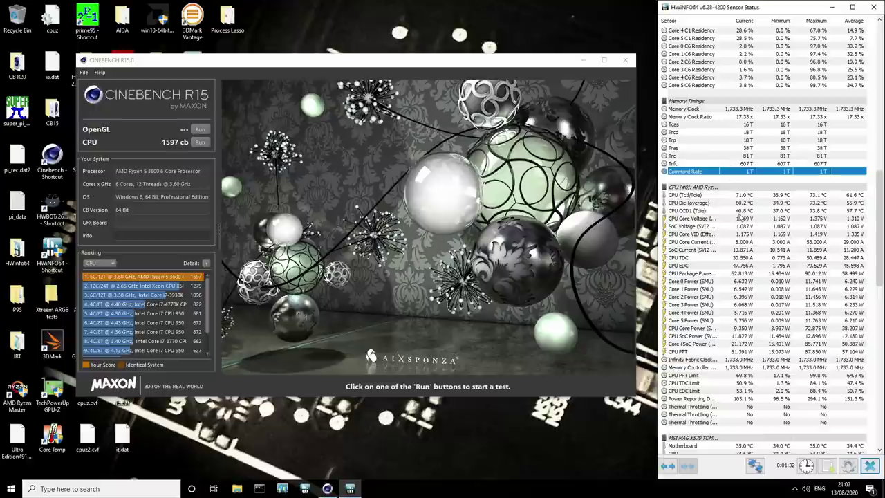
click(739, 219)
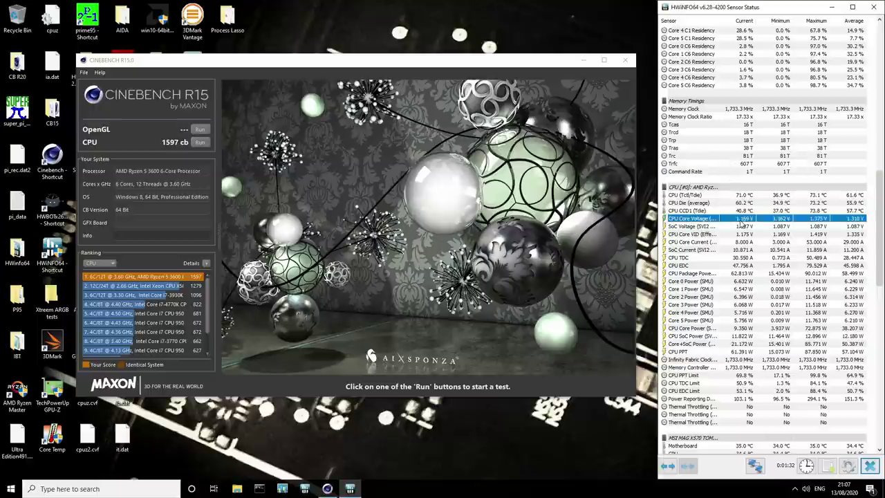
click(200, 143)
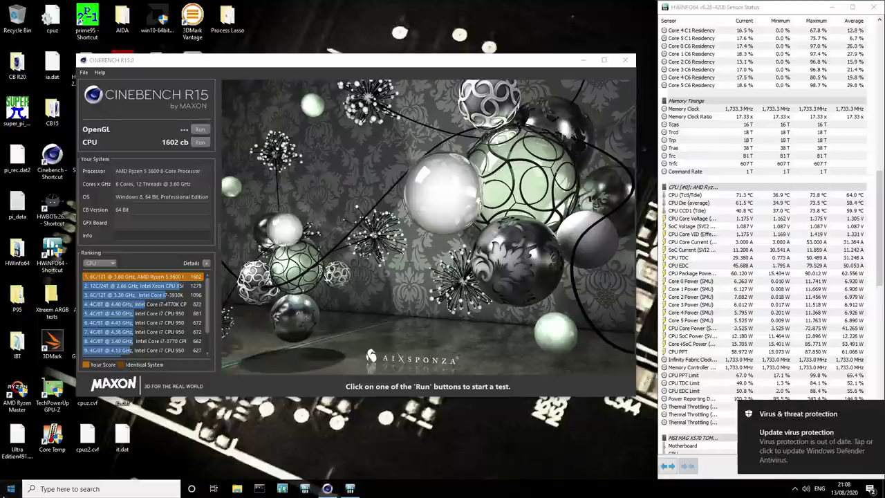
- Restart the computer into the BIOS and open the overclocking settings
click(11, 488)
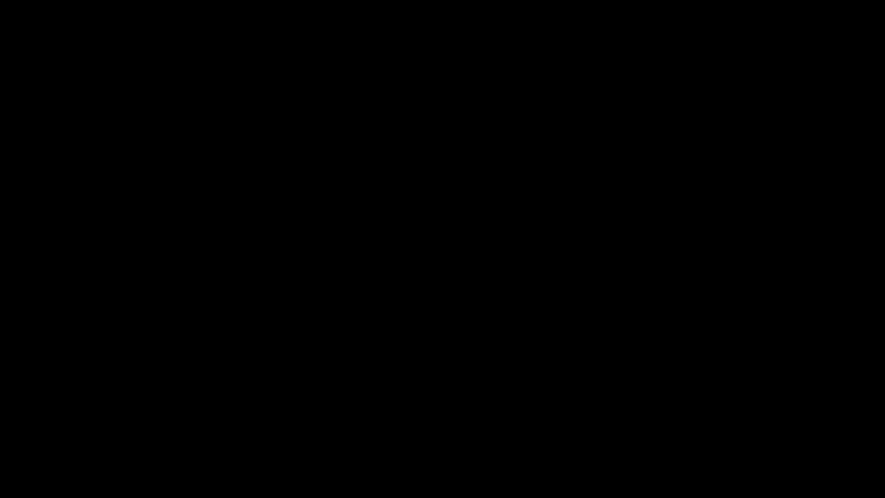
key(Down)
key(Return)
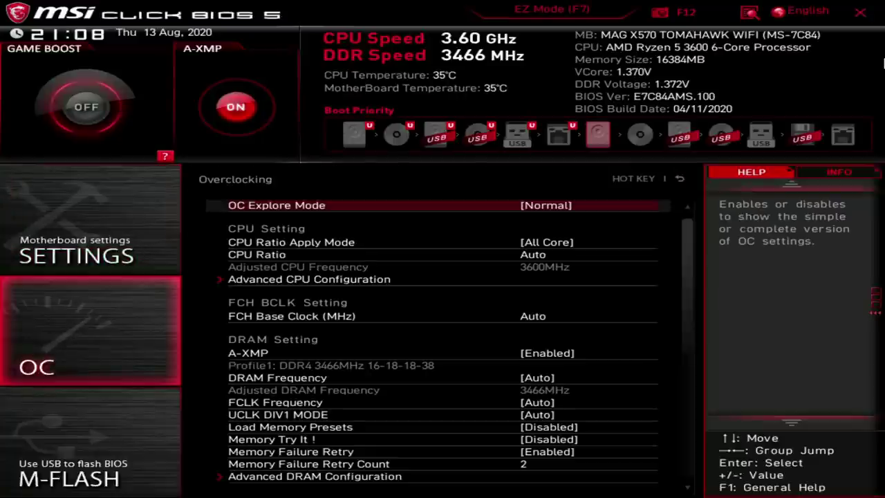
key(Down)
key(Down)
key(Return)
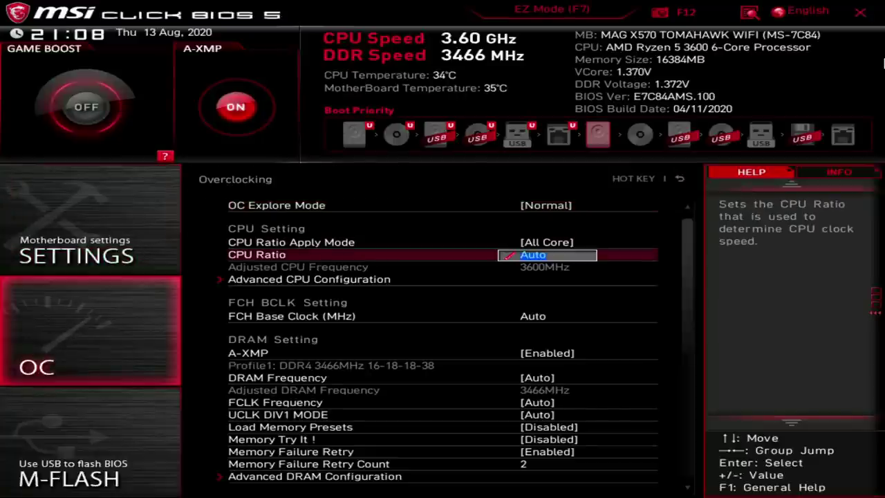
key(Escape)
key(Down)
key(Down)
key(Return)
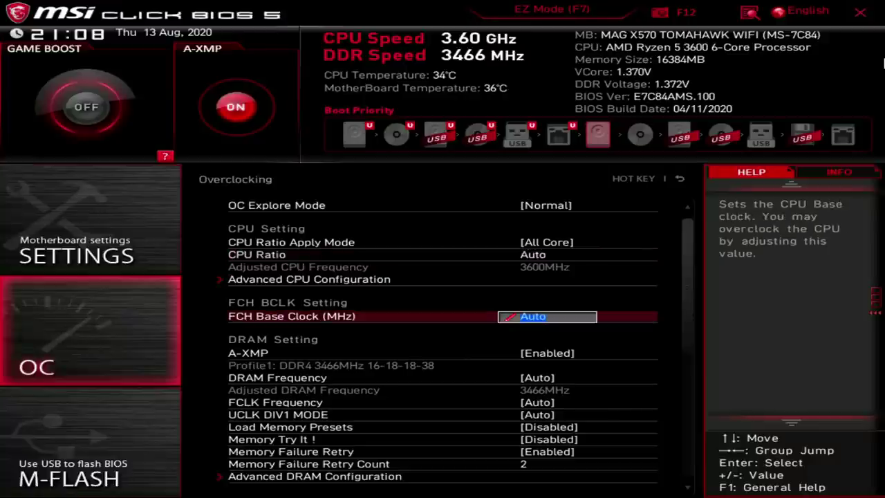
key(Escape)
- Set Precision Boost Overdrive to Advanced in the Advanced CPU Configuration
key(Up)
key(Return)
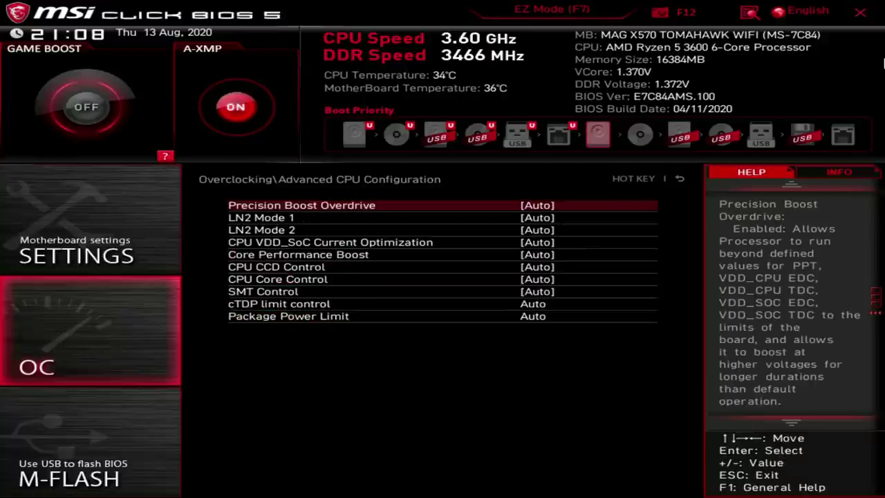
key(Return)
key(Down)
key(Down)
key(Down)
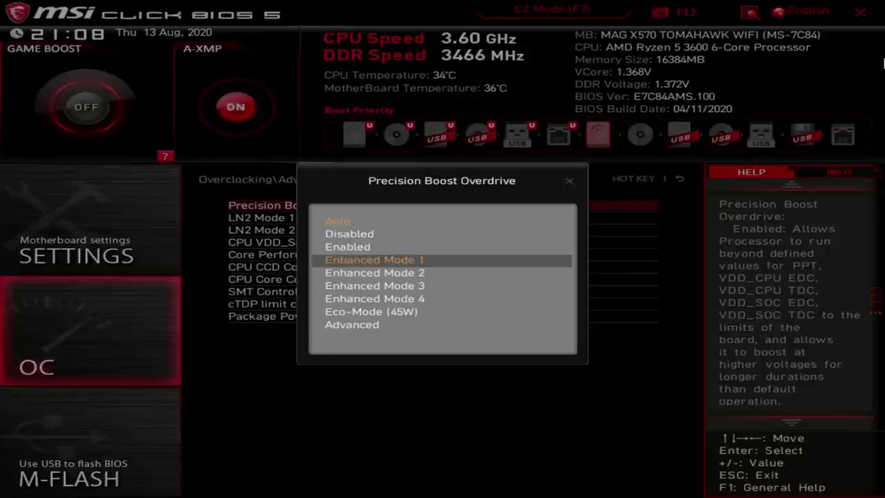
key(Down)
key(Down)
key(Down)
key(Down)
key(Return)
key(Return)
key(Down)
key(Return)
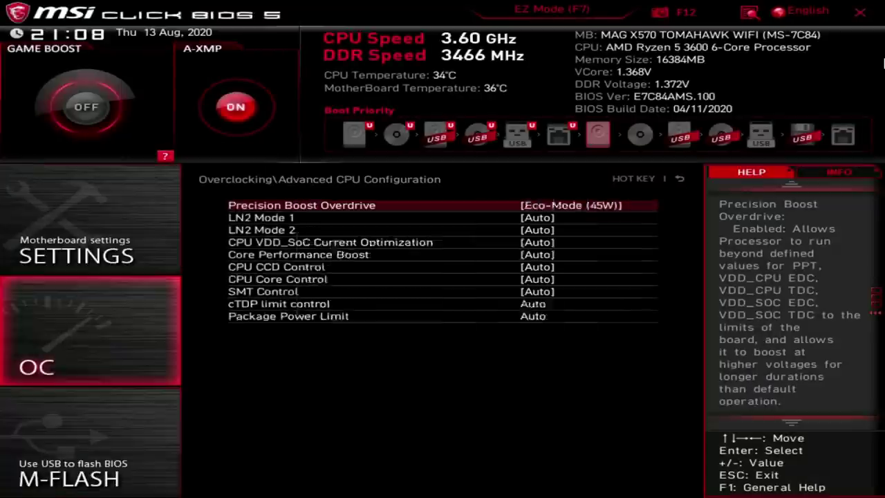
- Set the PBO Limits option under Precision Boost Overdrive to Manual
key(Down)
key(Return)
key(Down)
key(Down)
key(Down)
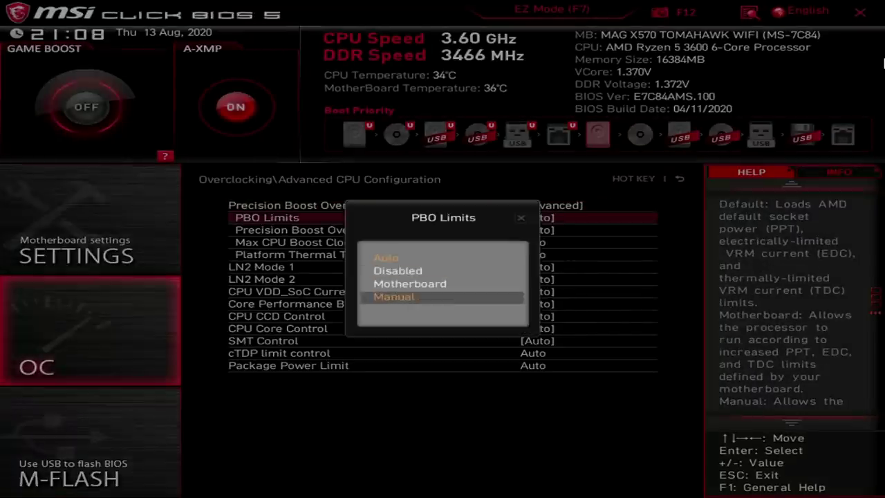
key(Return)
- Set the PPT Limit under the manual PBO Limits to 160 W
key(Down)
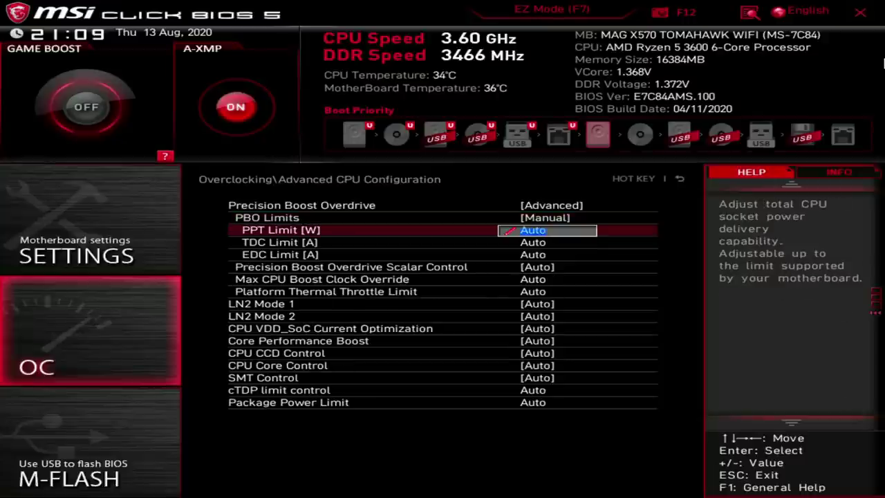
text(160)
key(Down)
key(Down)
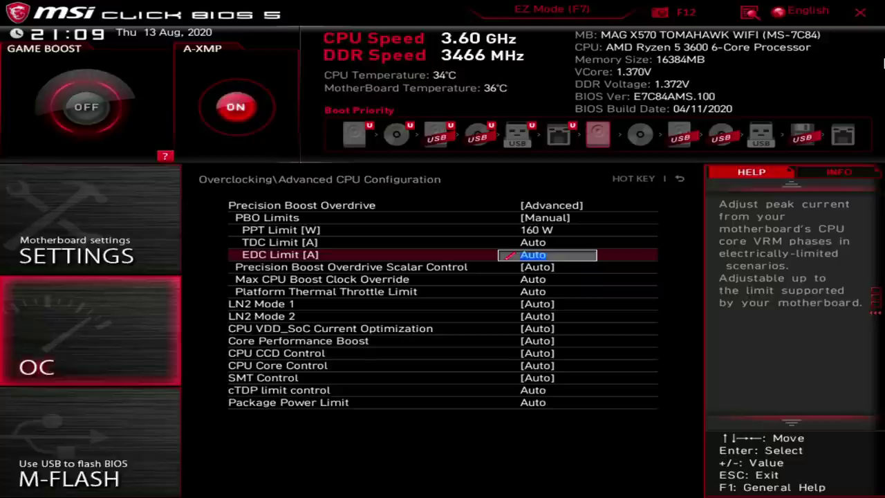
key(Up)
key(Up)
key(Up)
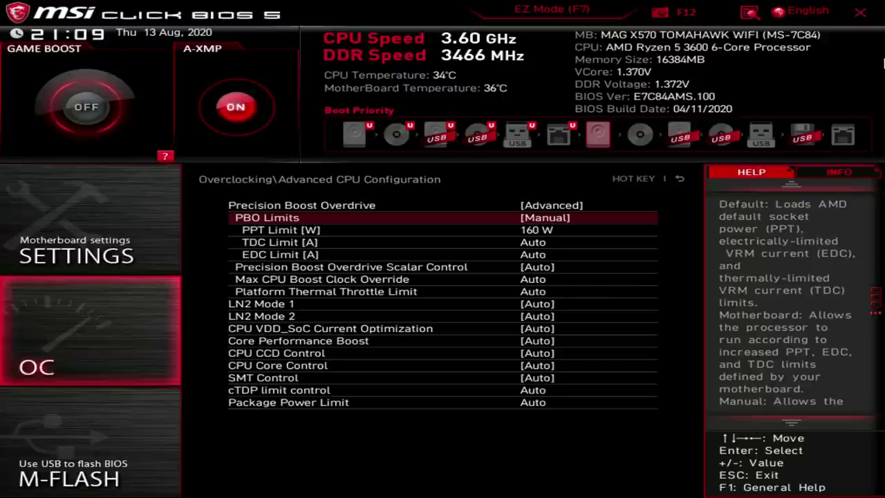
- Raise the PPT Limit to 4096 W
key(Down)
key(Down)
key(Up)
key(Up)
key(Down)
text(4096)
key(Down)
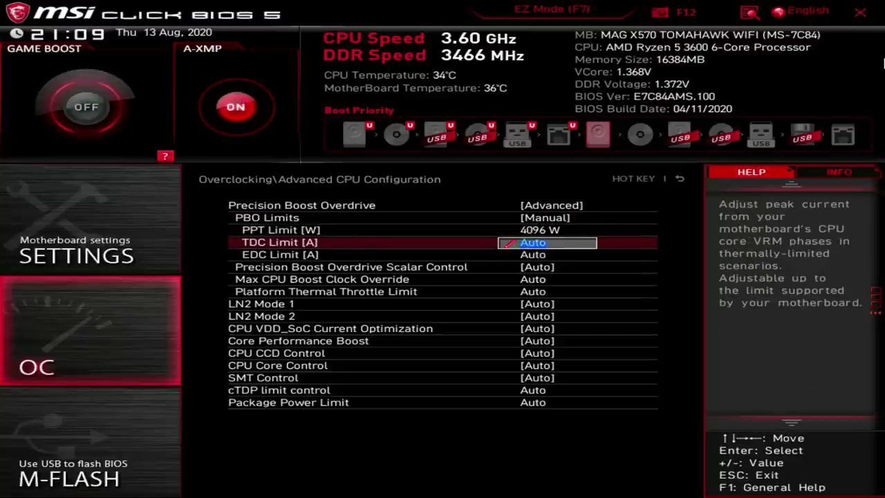
- Set the PPT Limit back to 160 W
key(Up)
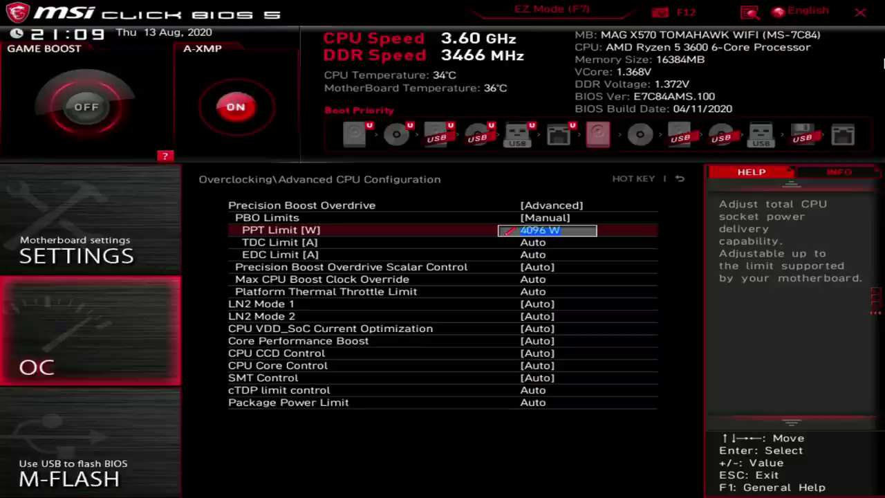
text(160)
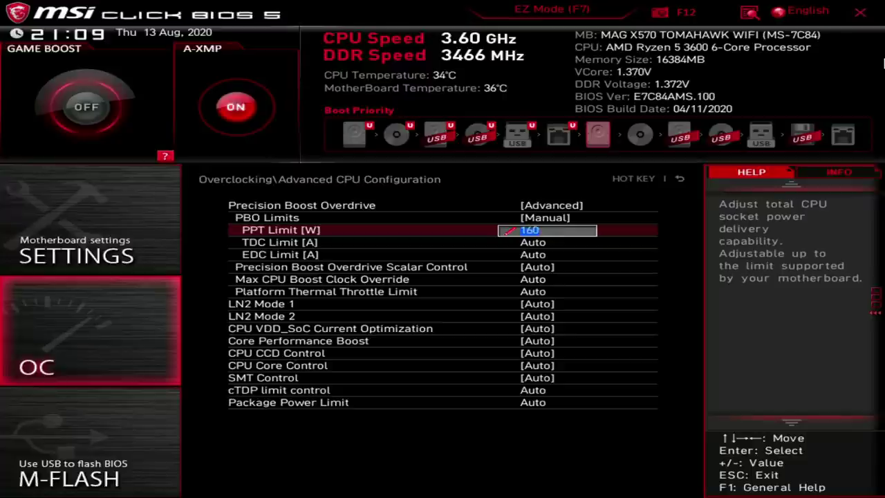
key(Return)
key(Down)
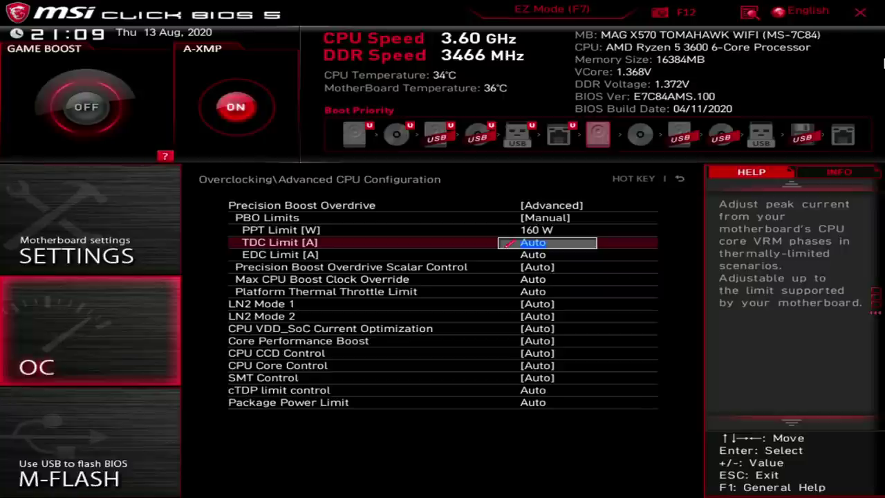
- Set both the TDC Limit and the EDC Limit to 160 A
text(160)
key(Down)
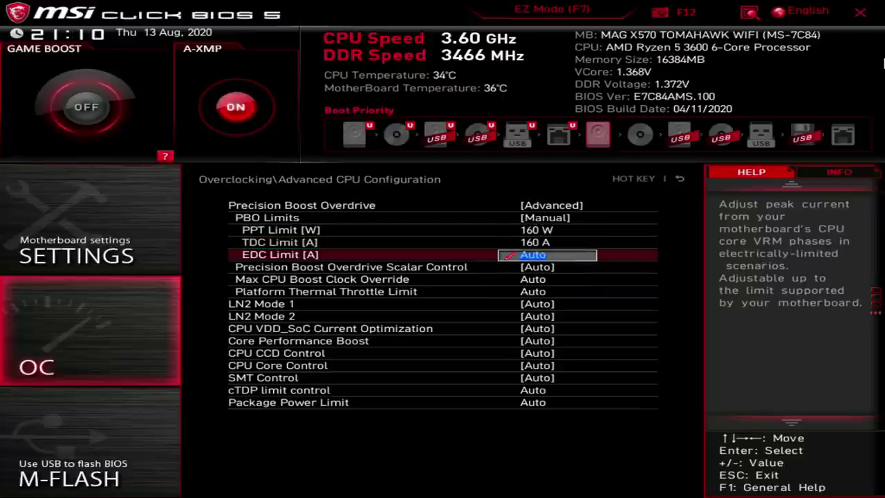
text(1)
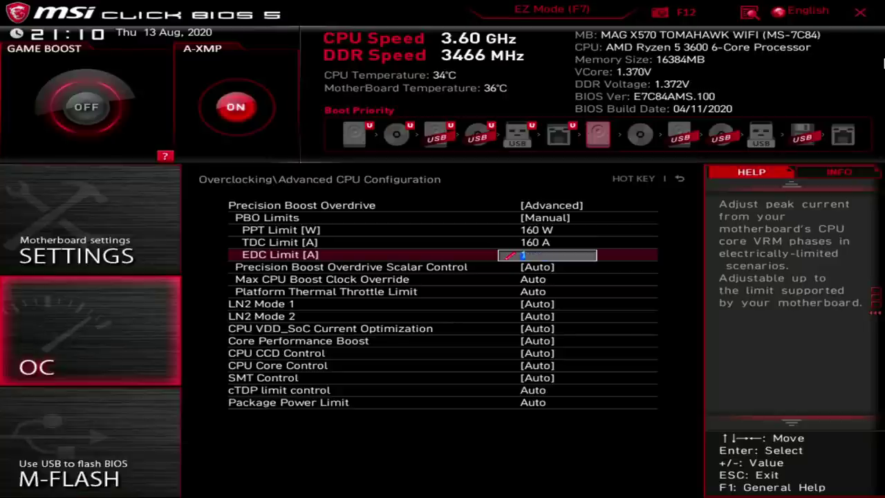
text(60)
key(Return)
- Set Precision Boost Overdrive Scalar Control to Manual and view the Scalar choices, keeping 1X
key(Down)
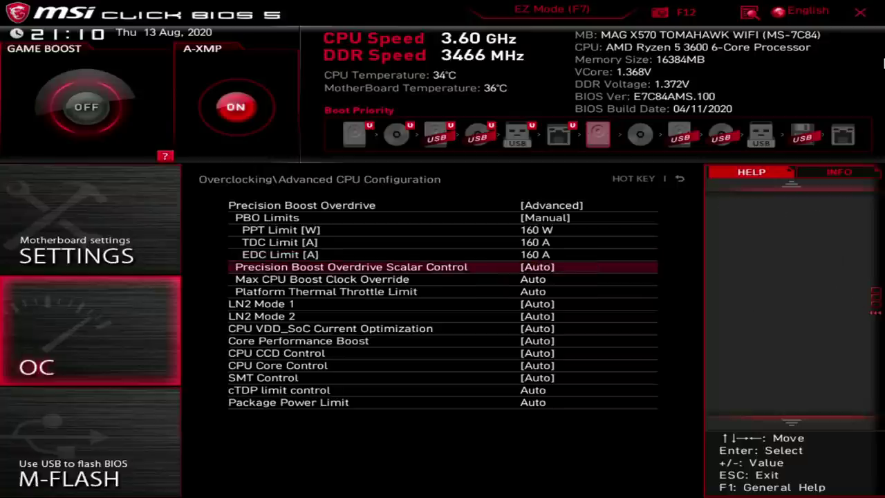
key(Return)
key(Down)
key(Return)
key(Down)
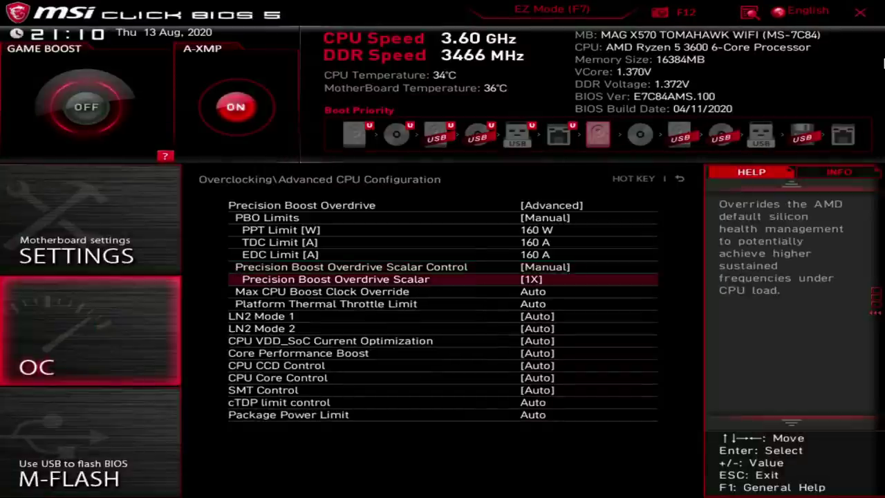
key(Return)
key(Escape)
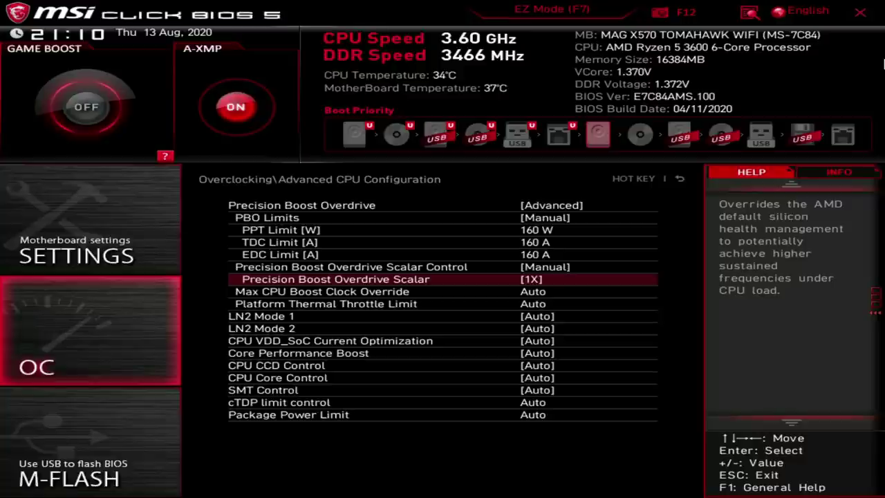
- Set the Package Power Limit in the Advanced CPU Configuration to 1000 W
key(Down)
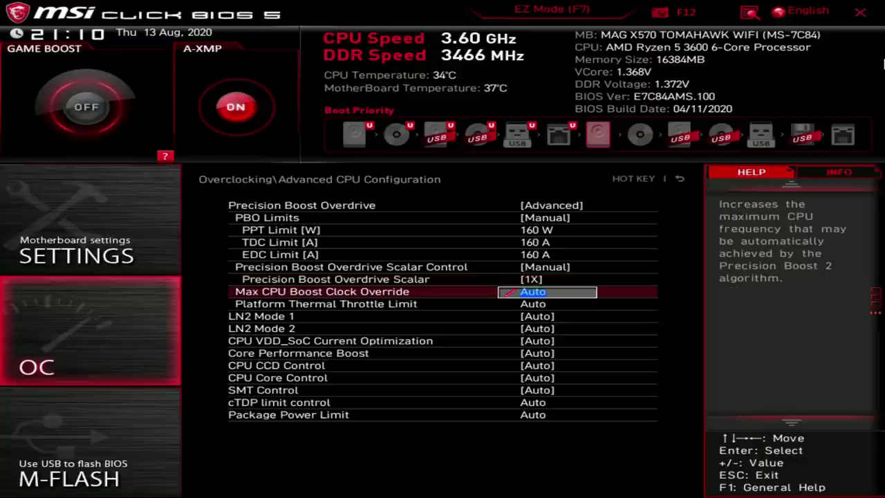
key(Down)
key(Down)
key(Down)
key(Down)
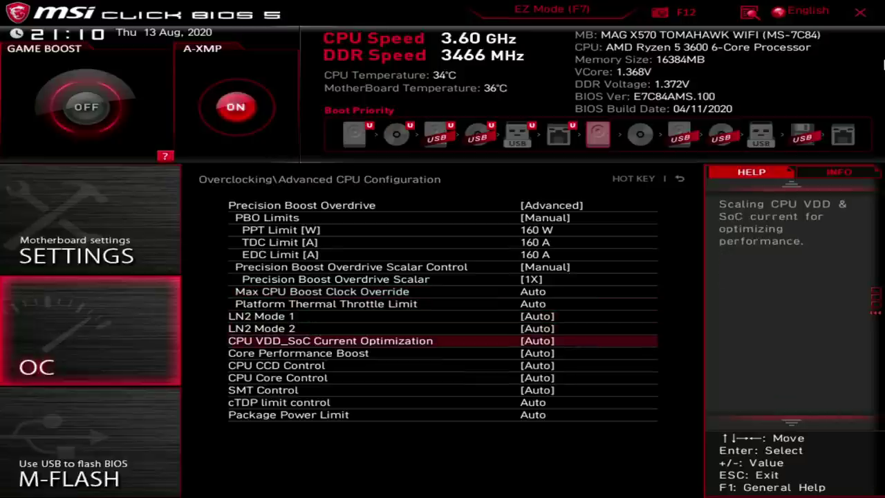
key(Down)
key(Down)
key(Down)
key(Down)
key(Down)
key(Down)
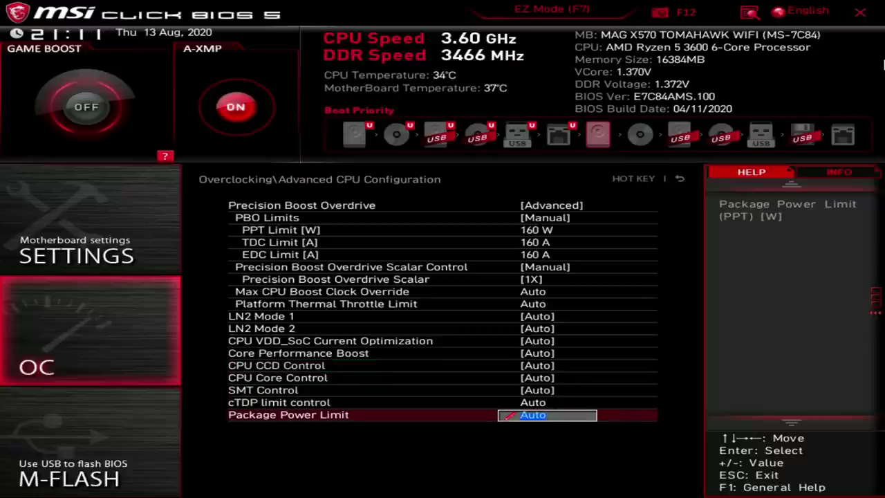
key(Up)
key(Up)
key(Down)
key(Down)
text(1000)
key(Return)
key(Down)
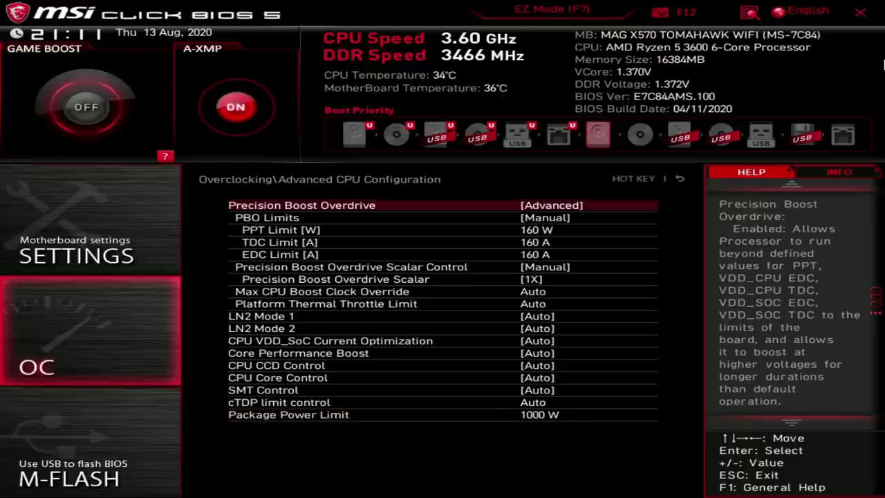
- Try to raise the Package Power Limit to 9999 W
key(Down)
key(Down)
key(Up)
key(Up)
key(Up)
text(9)
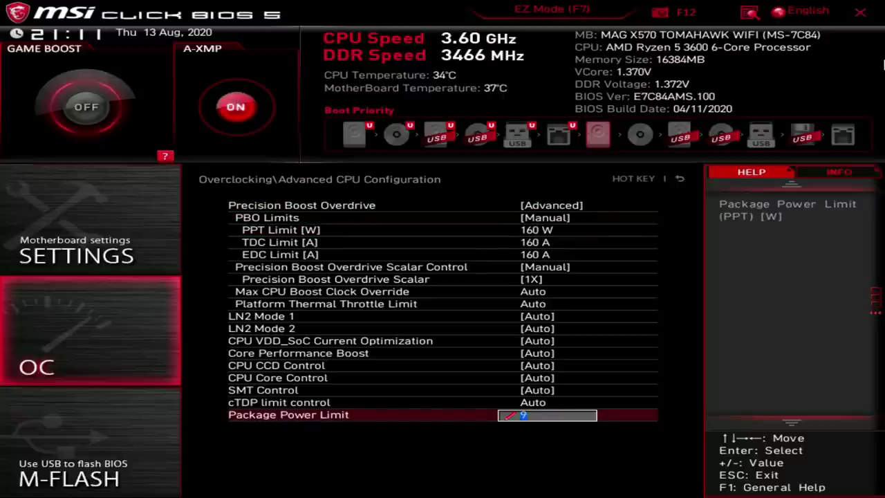
text(999)
key(Escape)
key(Up)
key(Down)
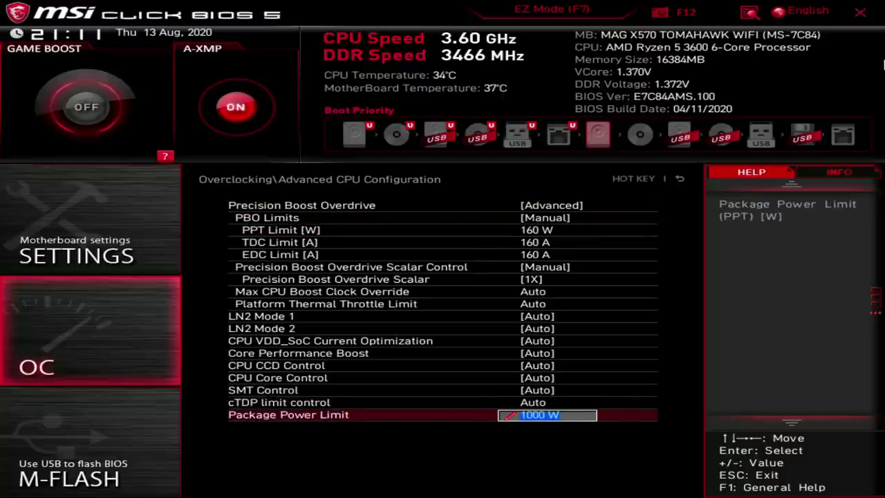
- Enter 9999 for the cTDP limit control, and save the BIOS changes and reboot into Windows
key(Up)
key(Up)
key(Down)
text(1000)
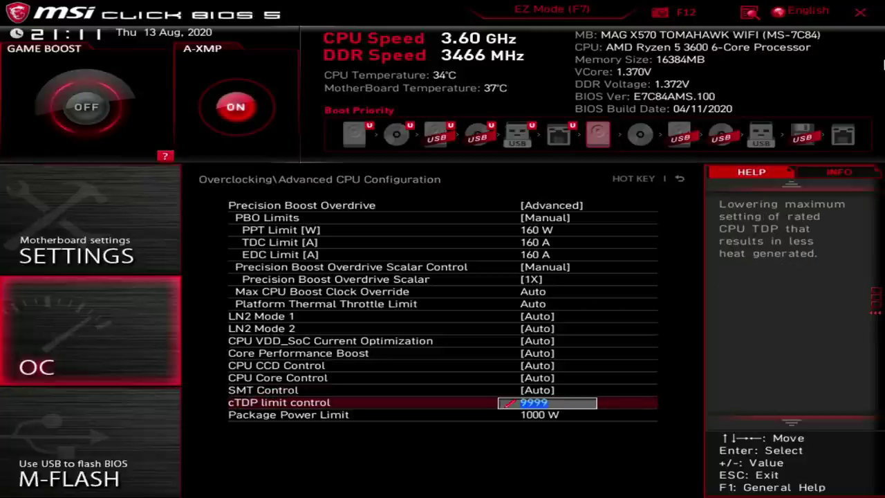
key(Return)
key(Up)
key(F10)
key(Escape)
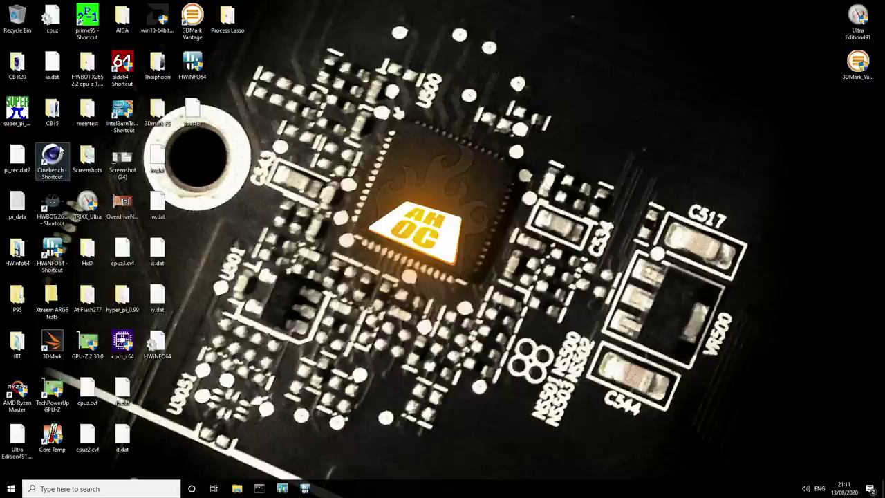
- Open Cinebench R15 instead of R20 and reduce its window from full screen to make room on the desktop
click(60, 151)
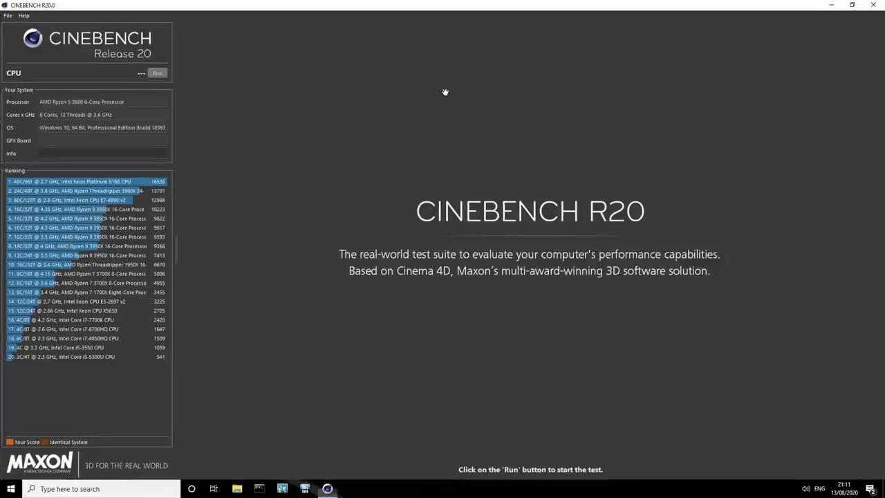
click(872, 4)
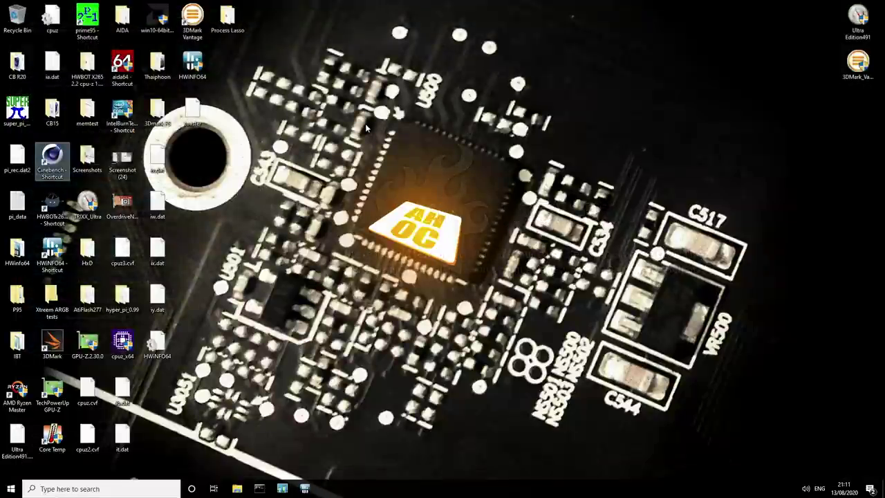
double_click(59, 116)
click(276, 145)
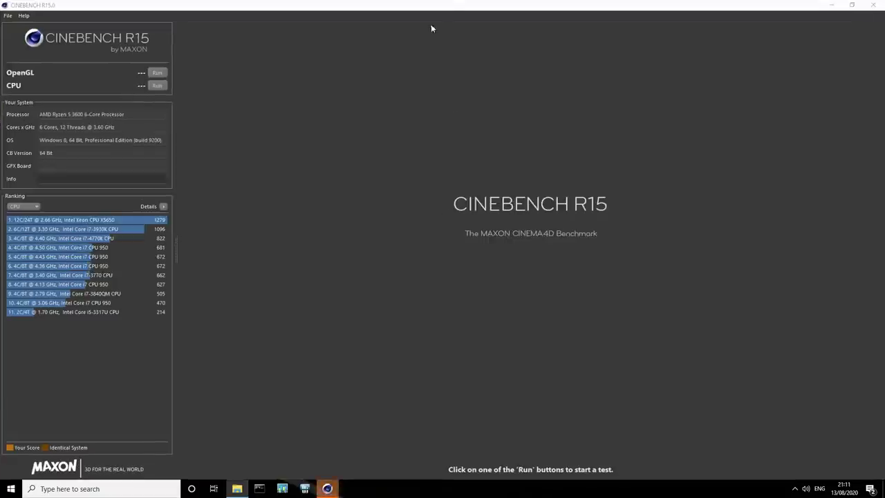
double_click(446, 10)
click(658, 42)
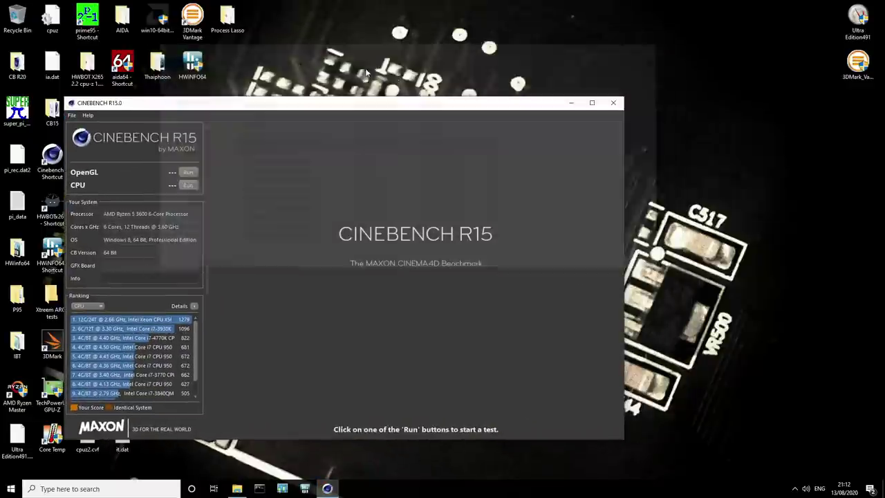
- Start HWiNFO64 sensor monitoring and run the CPU test in Cinebench R15
double_click(192, 65)
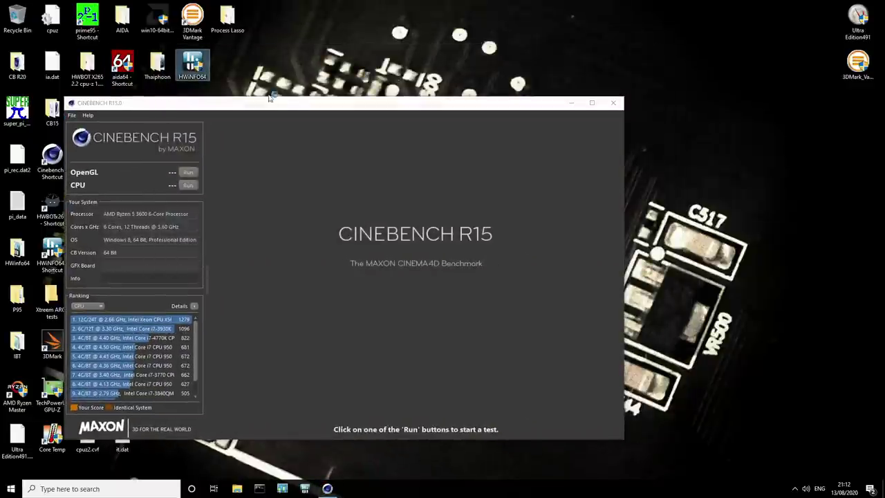
click(447, 257)
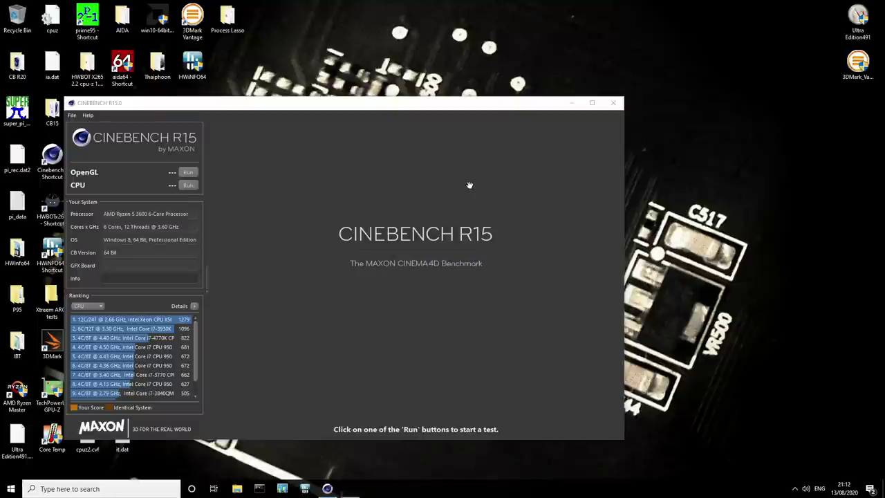
click(188, 184)
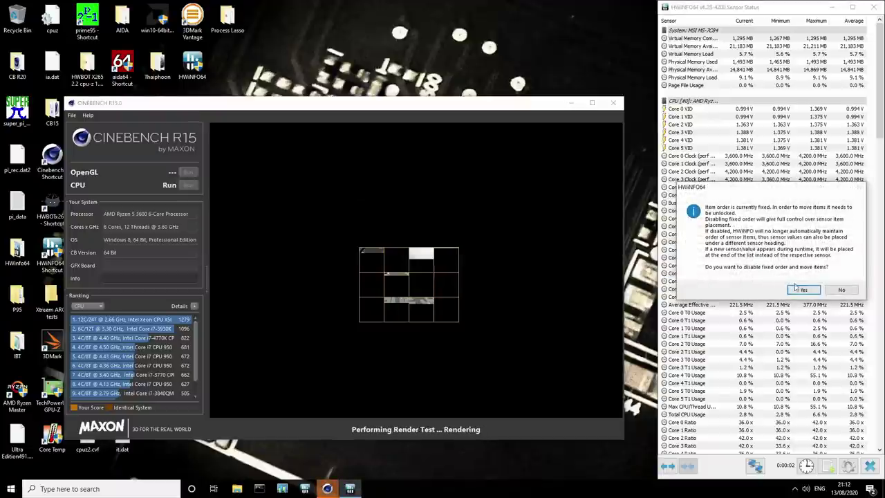
click(803, 289)
- Examine the effective core clocks, CPU temperature, core voltage, power limits and VRM readings in HWiNFO64 for the benchmark run
scroll(823, 288, down, 15)
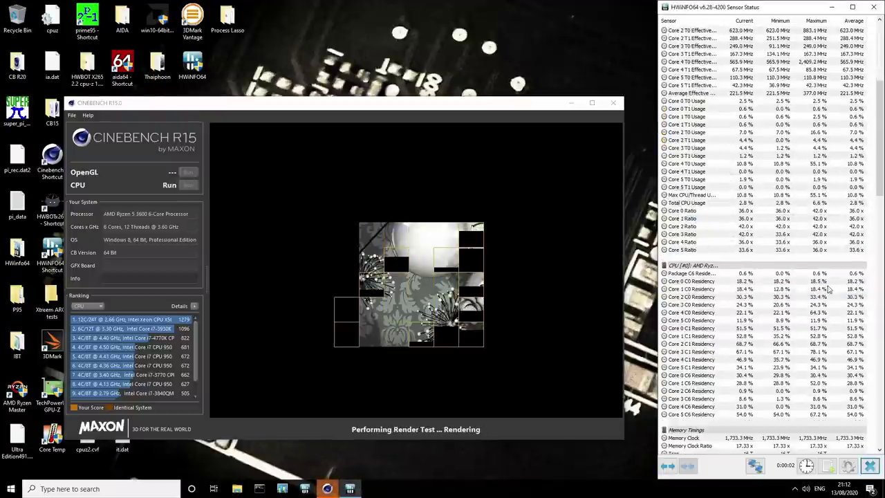
click(759, 226)
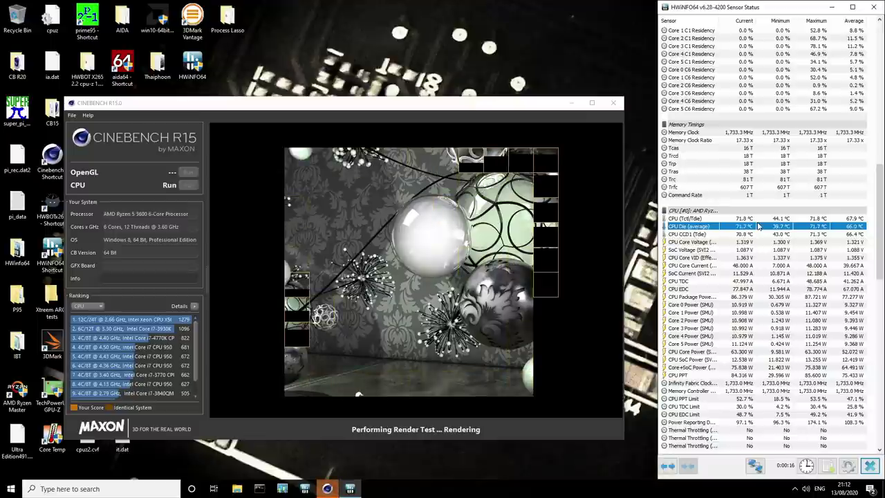
scroll(758, 226, up, 15)
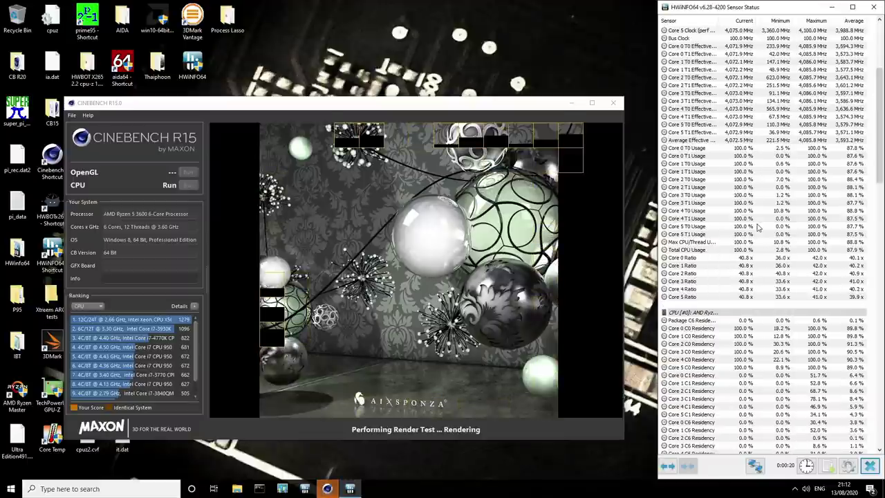
scroll(758, 226, down, 17)
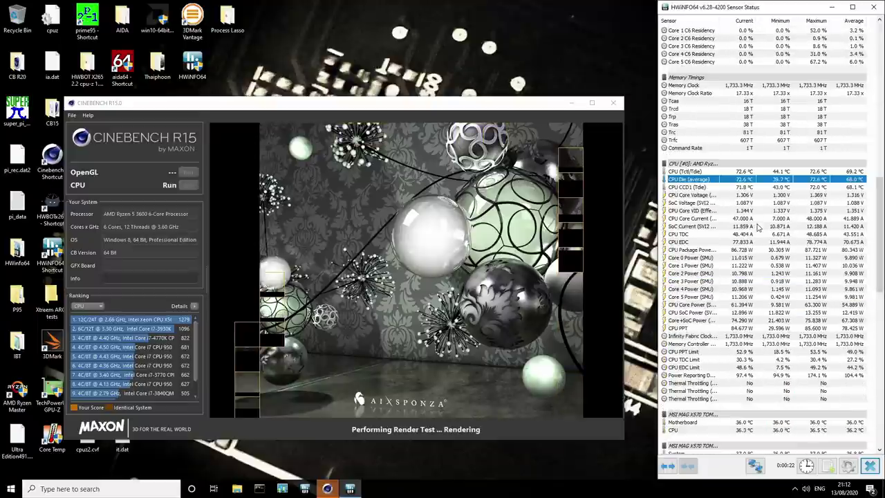
scroll(758, 226, down, 11)
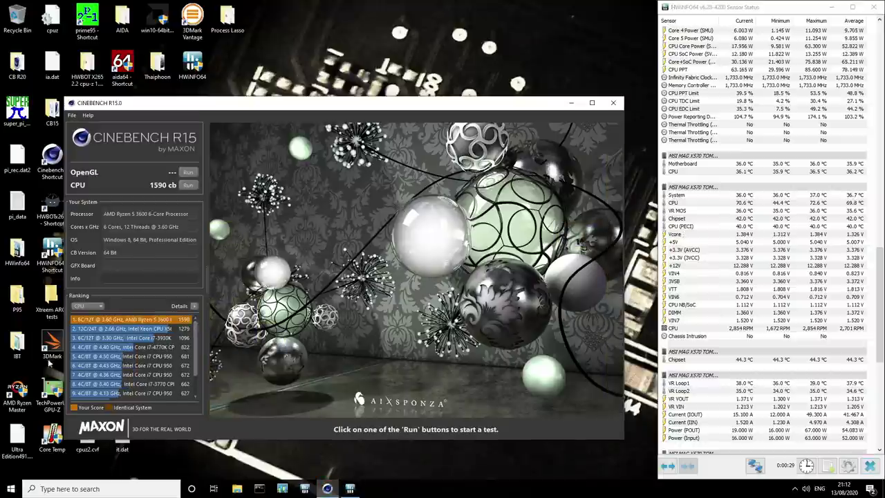
- Try to launch AMD Ryzen Master and dismiss its message
double_click(28, 382)
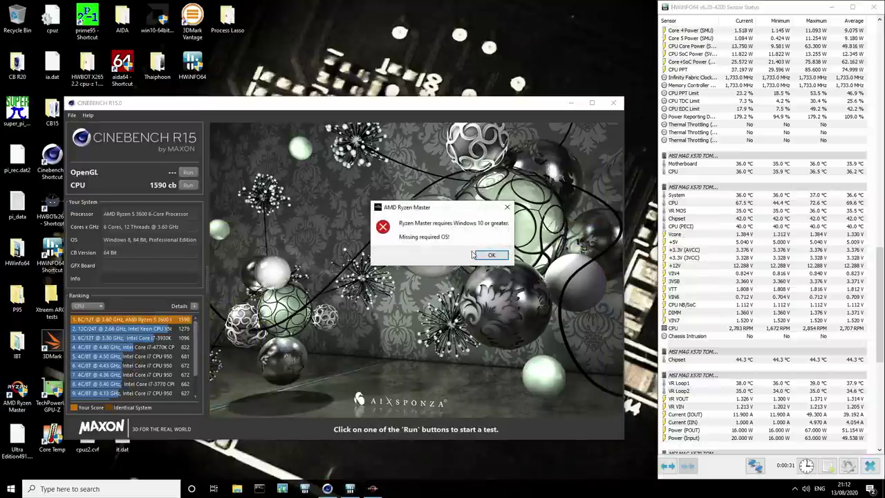
click(490, 255)
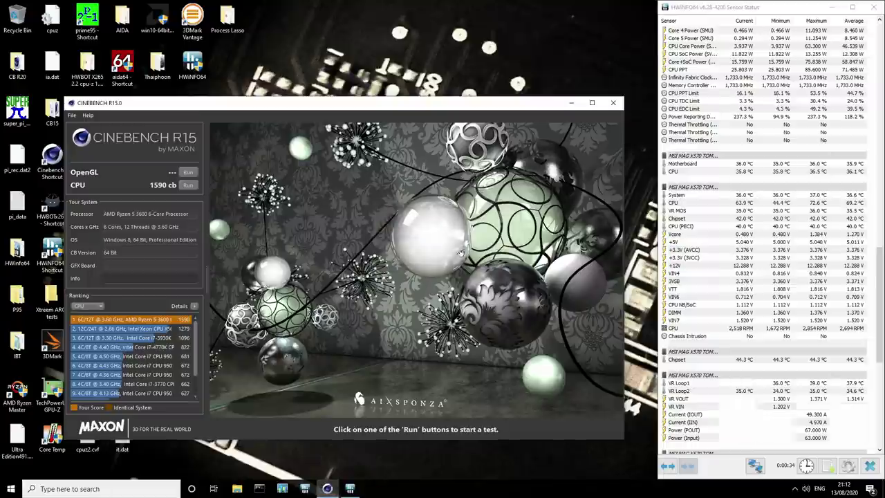
- Restart the PC into the BIOS and open Advanced CPU Configuration in the overclocking settings
click(10, 488)
click(11, 472)
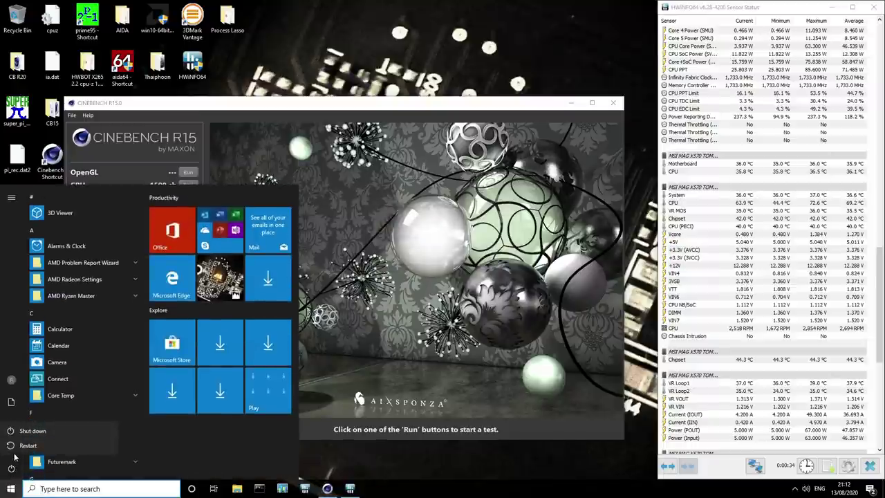
click(31, 451)
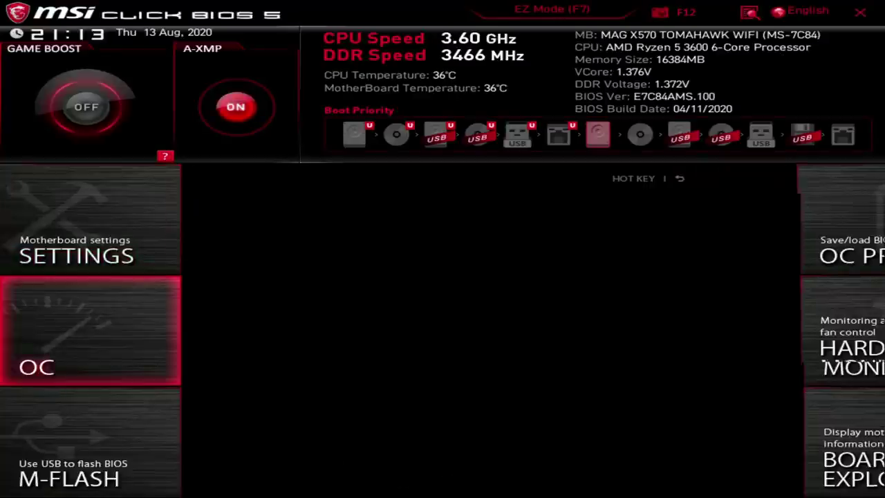
key(Down)
key(Down)
key(Down)
key(Up)
key(Up)
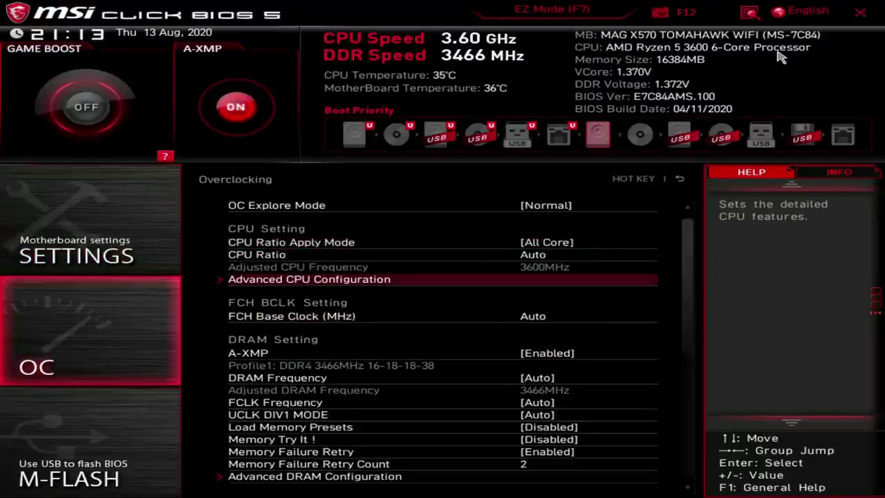
key(Return)
- Set both cTDP limit control and Package Power Limit to Auto in Advanced CPU Configuration
key(Down)
key(Down)
key(Down)
key(Down)
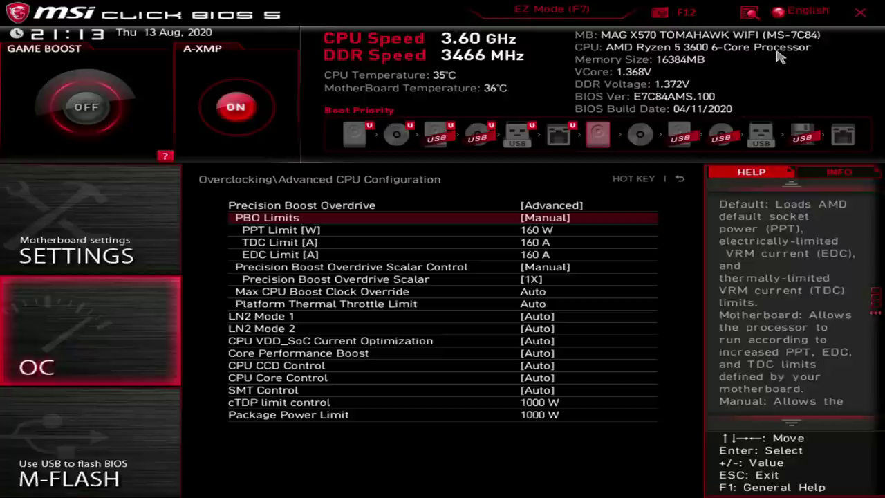
key(Down)
key(Down)
key(Down)
key(Down)
key(Down)
key(Down)
key(Down)
key(Down)
key(Down)
key(Down)
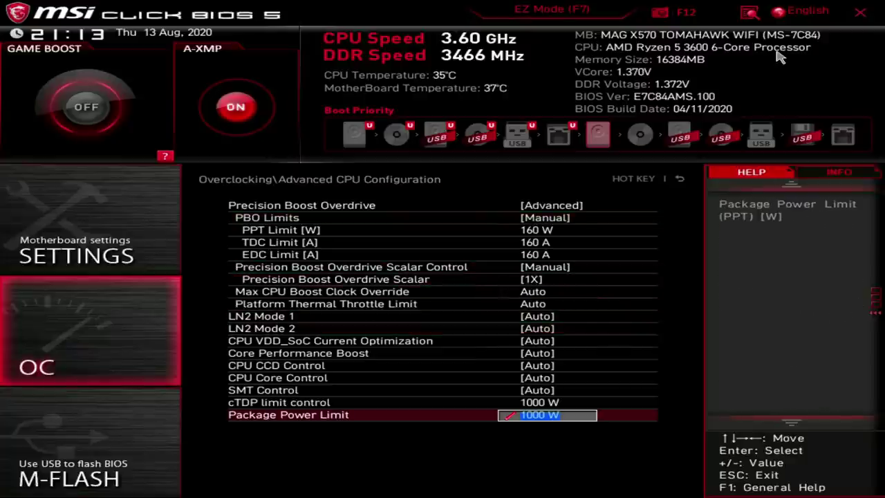
key(Up)
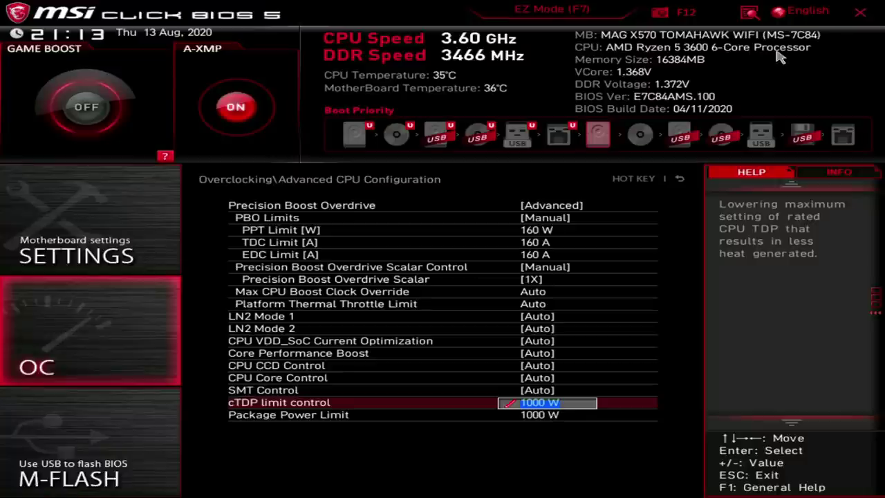
key(Down)
key(BackSpace)
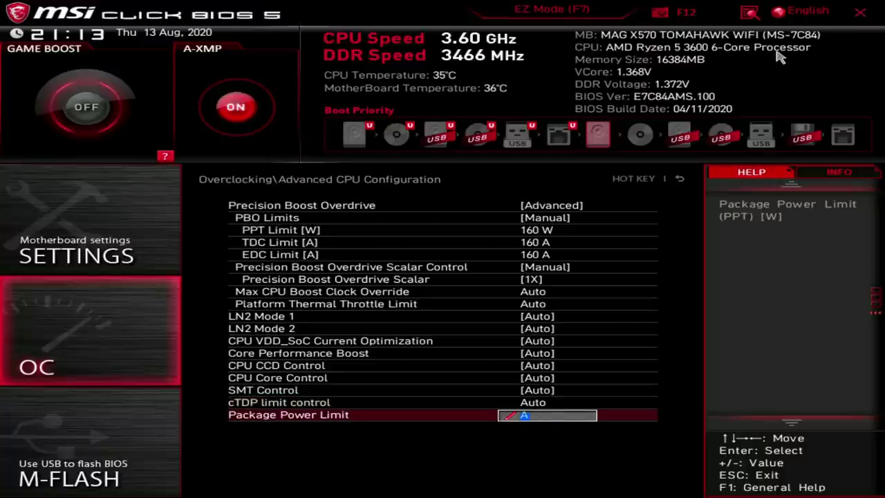
key(Return)
- Save the BIOS changes and reboot into Windows
key(Down)
key(Down)
key(Down)
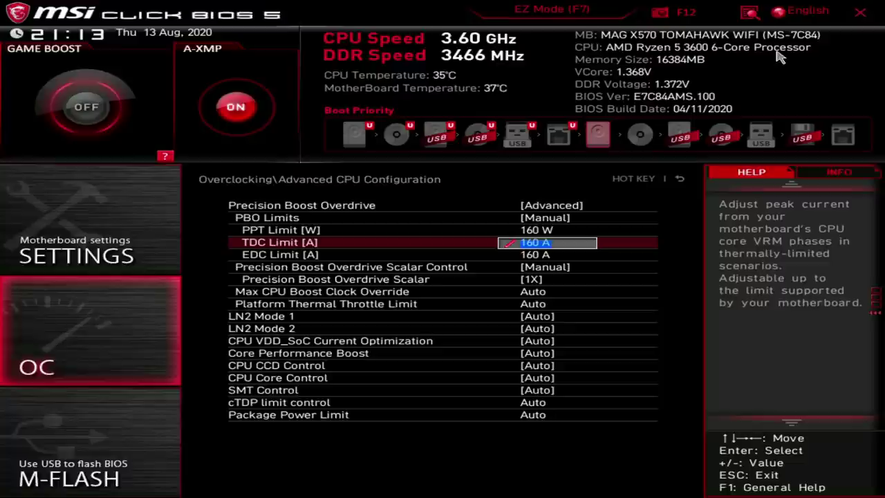
key(F10)
key(Return)
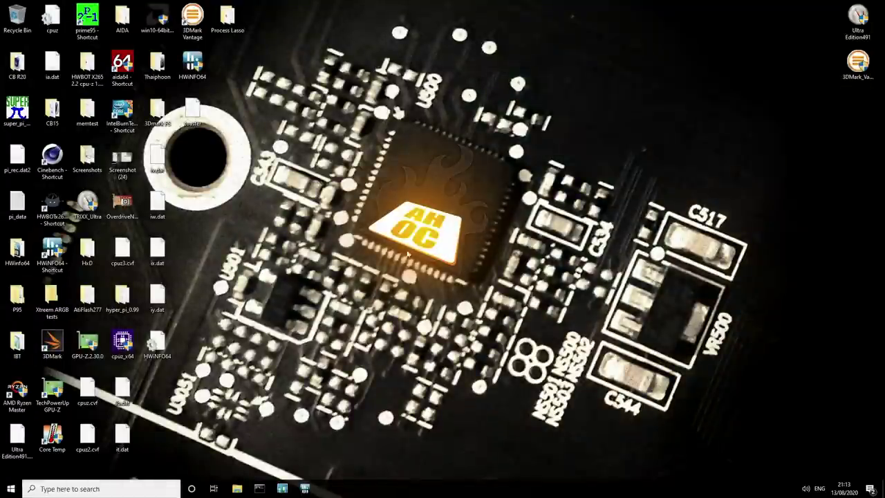
- Start HWiNFO64 in sensors-only mode and open the CB15 folder on the desktop
double_click(187, 63)
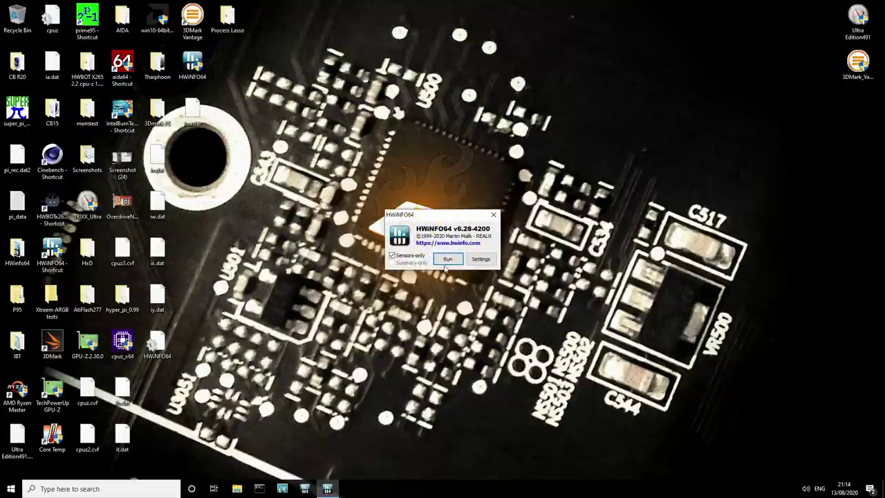
click(446, 260)
double_click(51, 111)
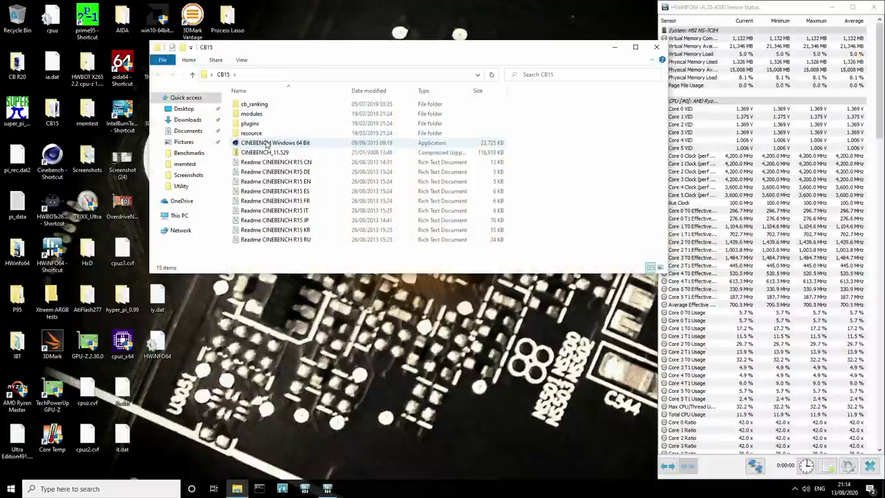
- Create a shortcut to the CINEBENCH Windows 64 Bit application and move it onto the desktop
right_click(266, 143)
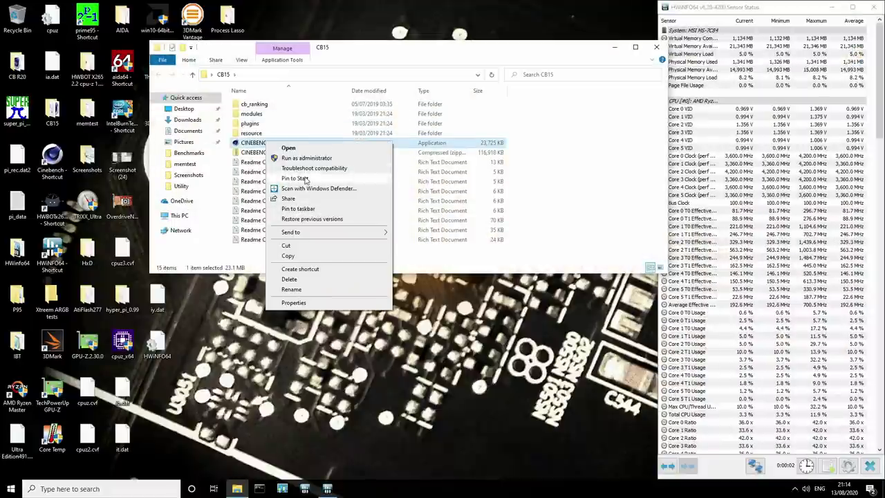
click(311, 269)
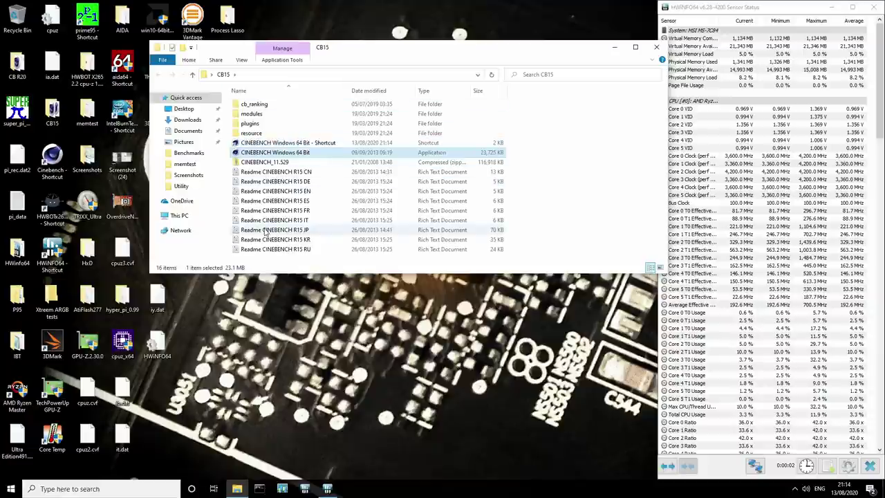
drag(273, 143, 328, 10)
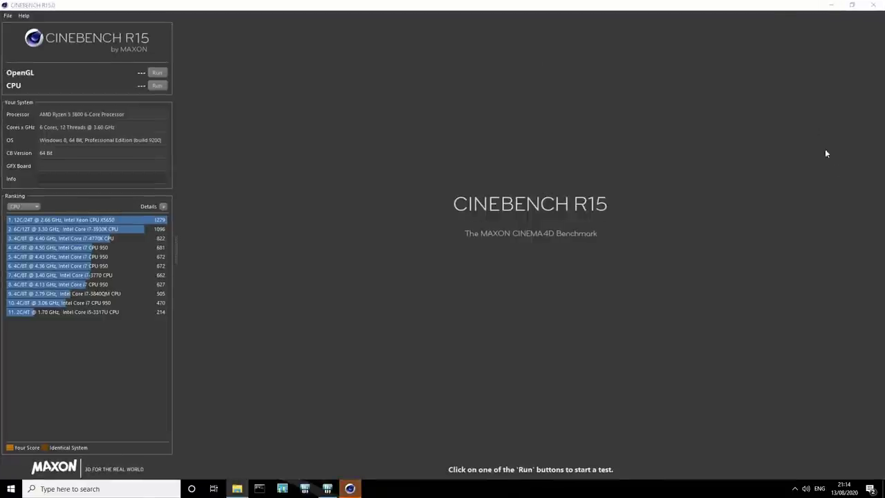
- Run the Cinebench R15 CPU test in a reduced window and check the effective clocks and CPU package power in HWiNFO64
double_click(628, 9)
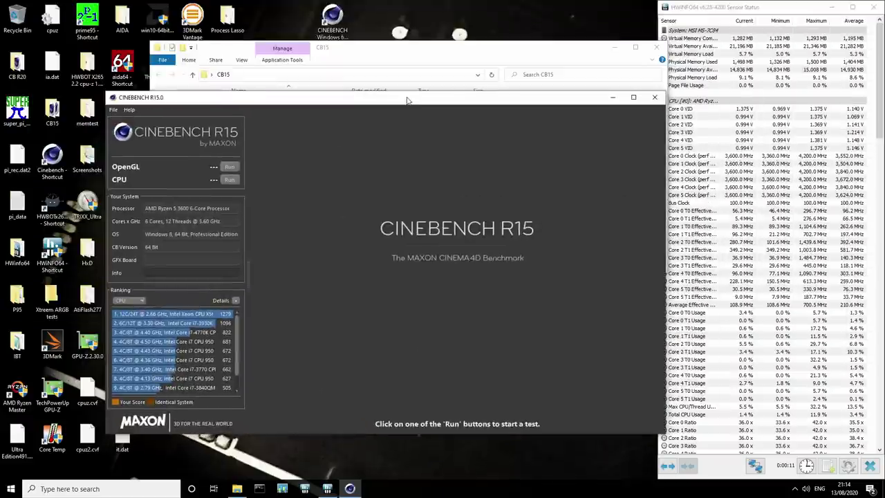
click(230, 179)
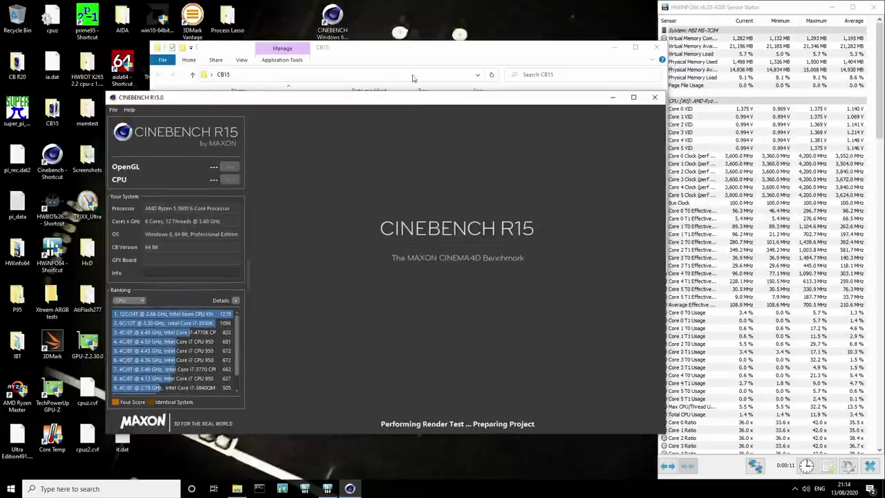
click(655, 47)
click(746, 217)
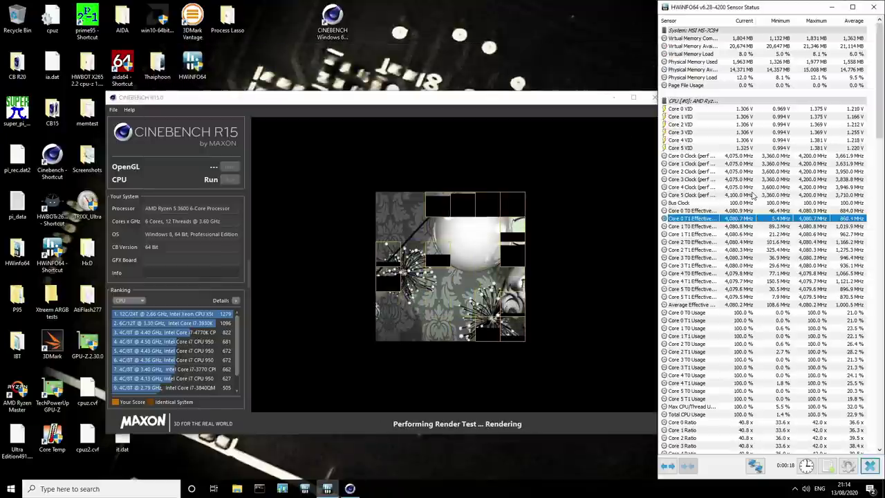
scroll(752, 197, down, 20)
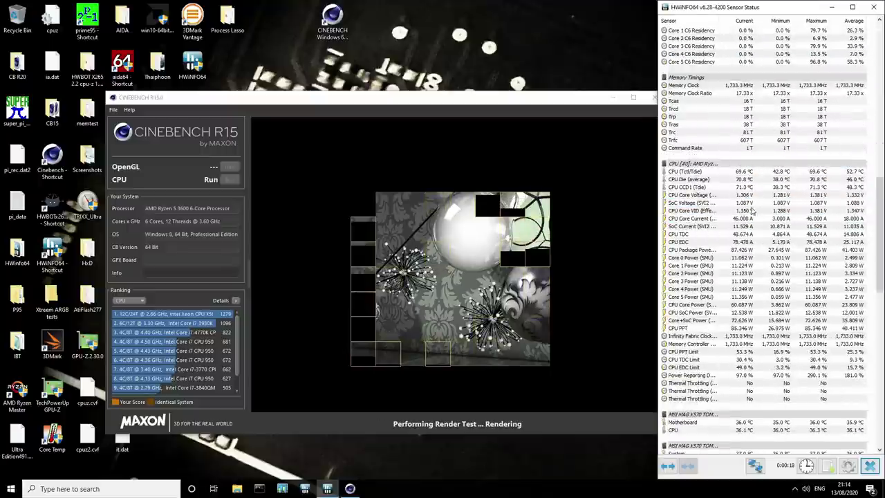
click(738, 250)
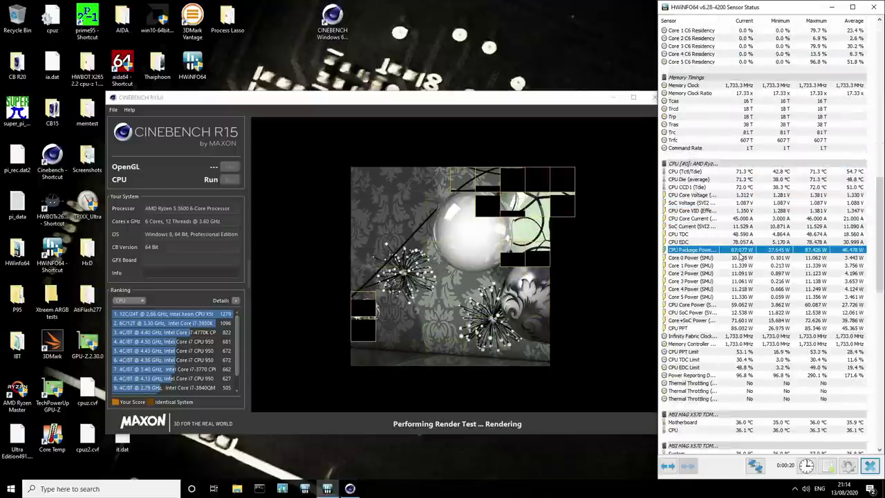
- Stop the running Cinebench R15 render and restart the PC to enter the BIOS
click(613, 237)
key(alt+F4)
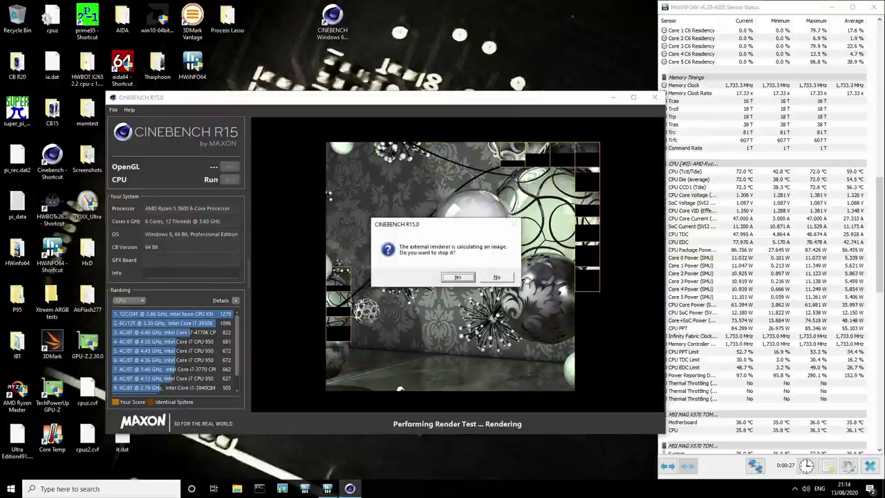
click(457, 276)
click(11, 474)
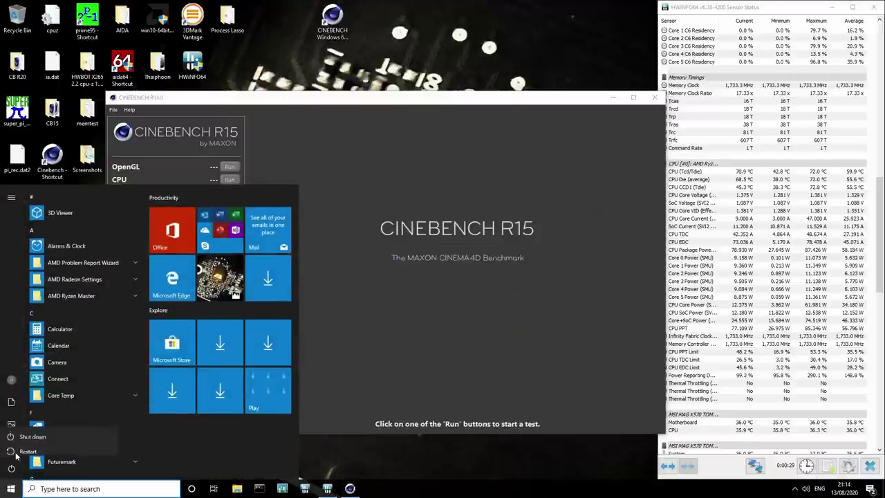
click(18, 453)
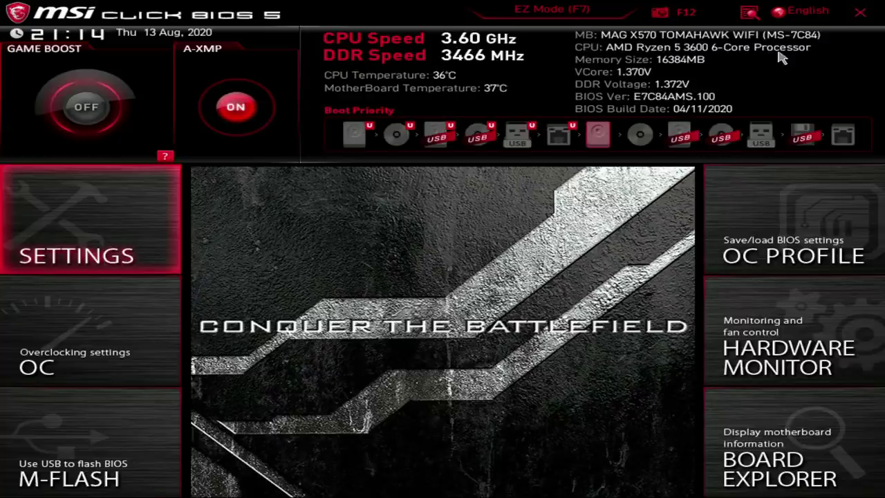
- Open the CPU Features page in the BIOS overclocking settings
key(Down)
key(Return)
key(Up)
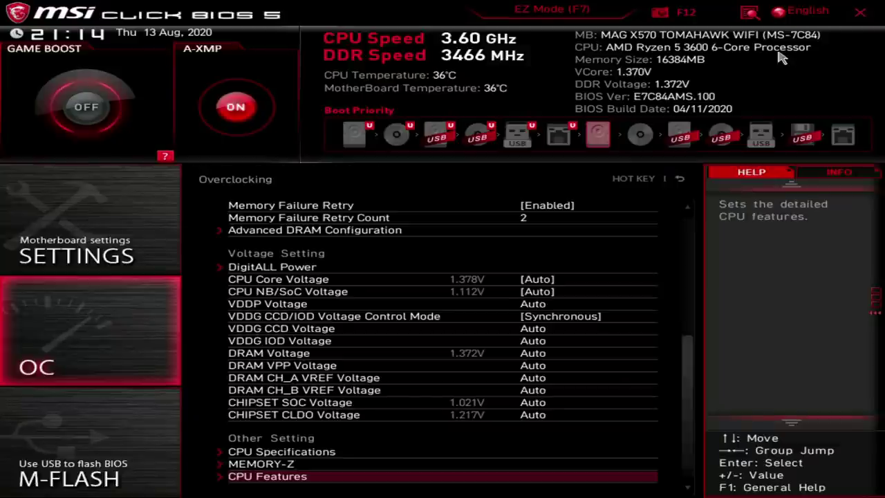
key(Return)
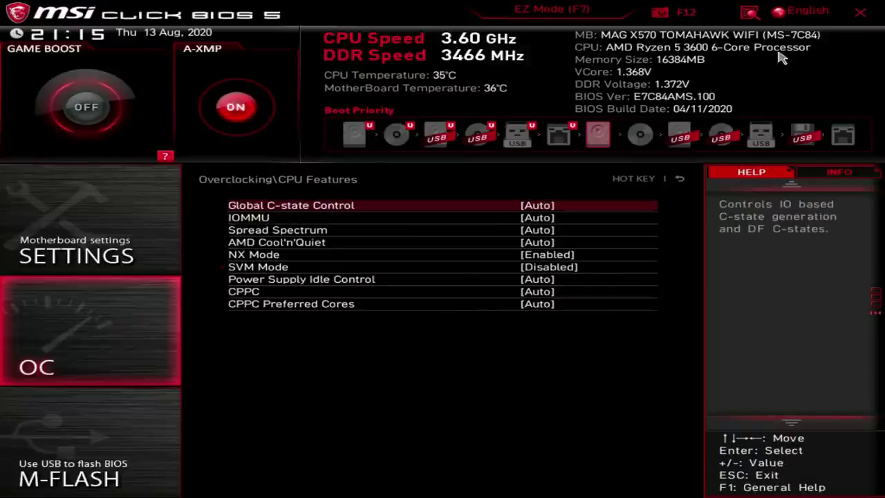
- Set AMD Cool'n'Quiet to Disabled in CPU Features
key(Down)
key(Down)
key(Down)
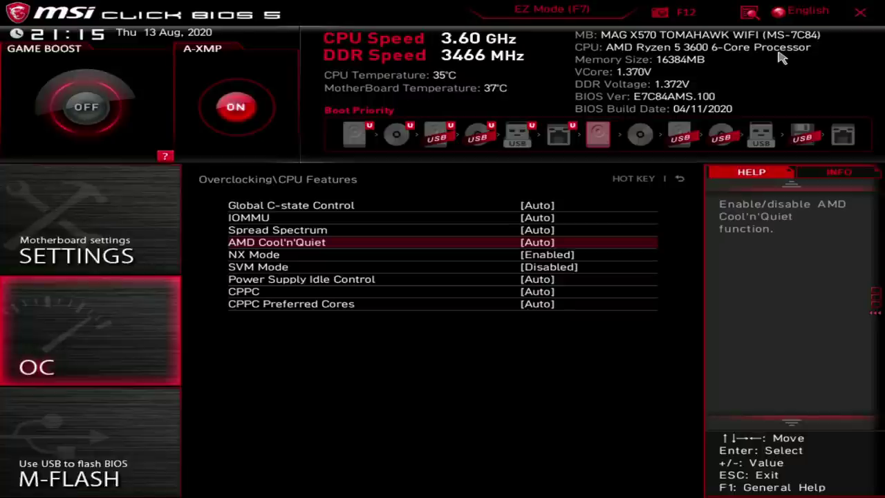
key(Return)
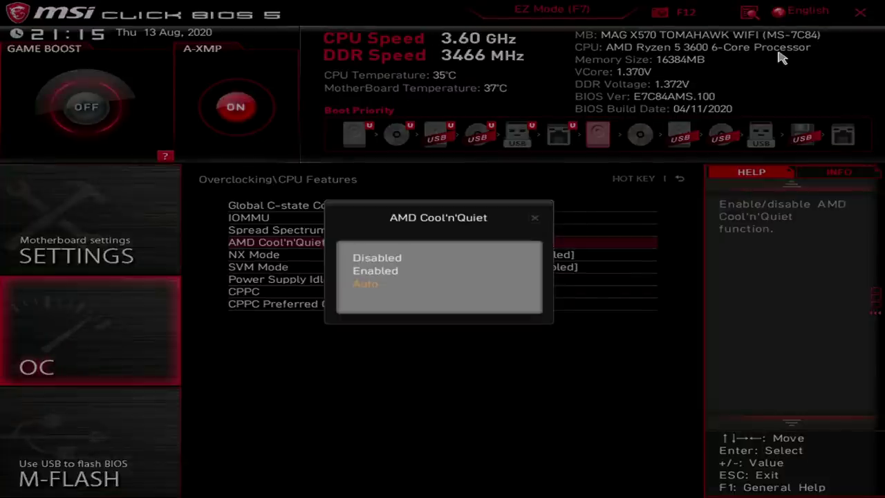
key(Down)
key(Down)
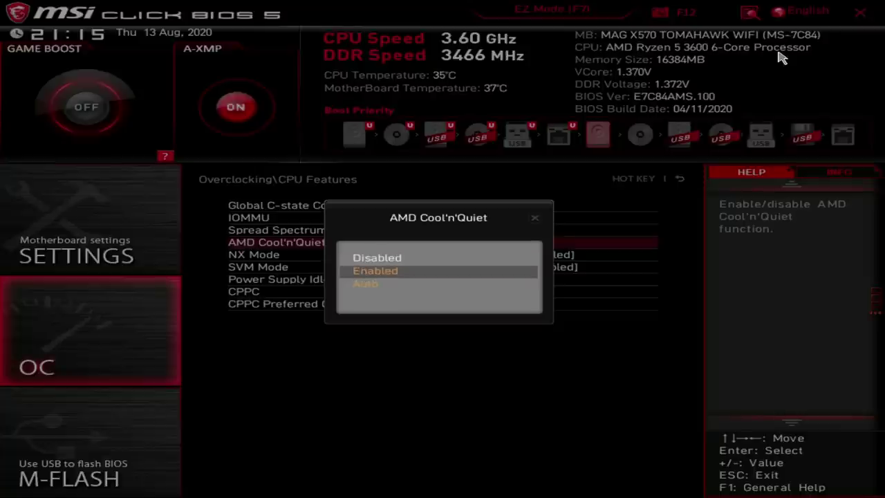
key(Down)
key(Return)
key(Return)
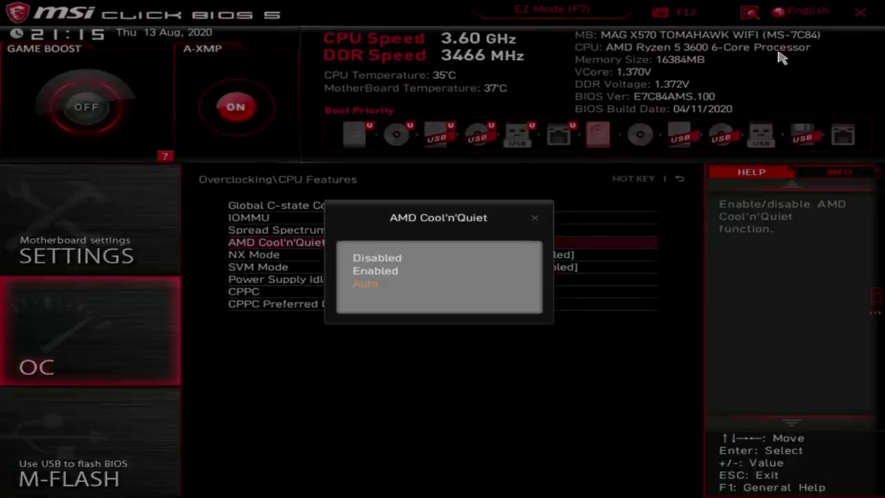
key(Down)
key(Return)
- Set Spread Spectrum to Disabled and return to the main Overclocking page
key(Up)
key(Return)
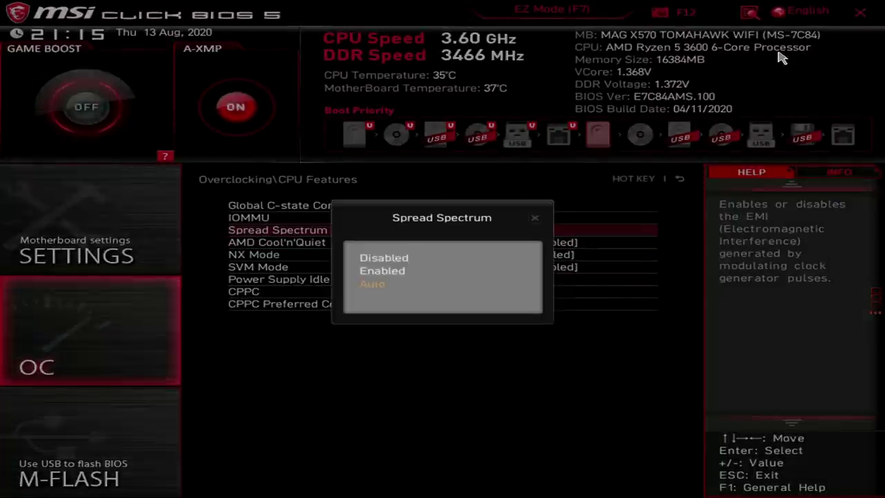
key(Down)
key(Return)
key(Escape)
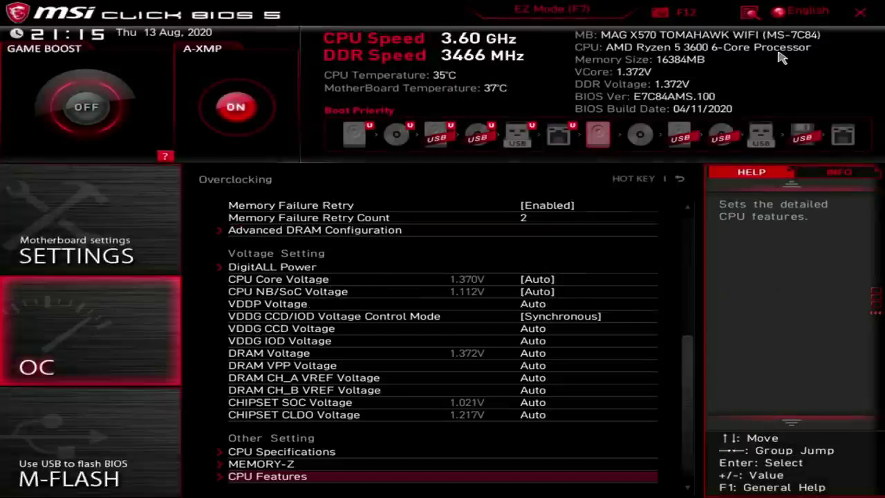
- Look through the voltage, memory and FCLK settings on the Overclocking page, then return to the BIOS main screen
key(Up)
key(Up)
key(Up)
key(Up)
key(Up)
key(Up)
key(Up)
key(Up)
key(Up)
key(Up)
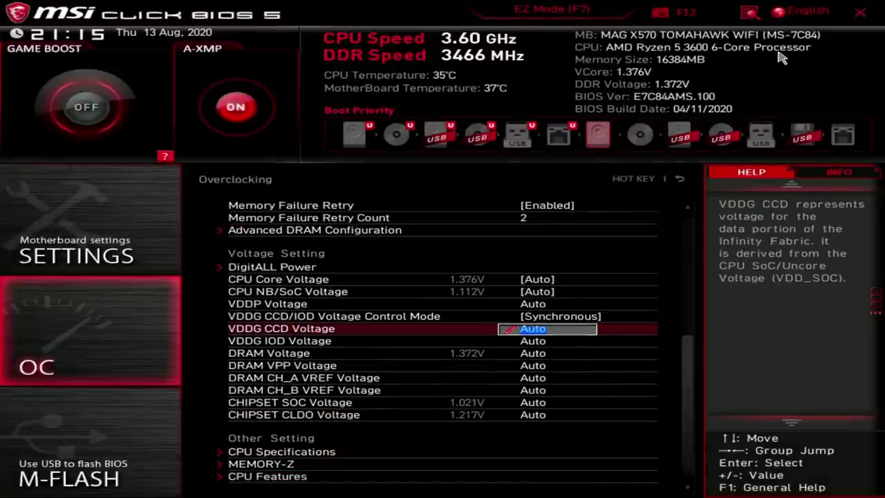
key(Up)
key(Up)
key(Up)
key(Up)
key(Up)
key(Up)
key(Up)
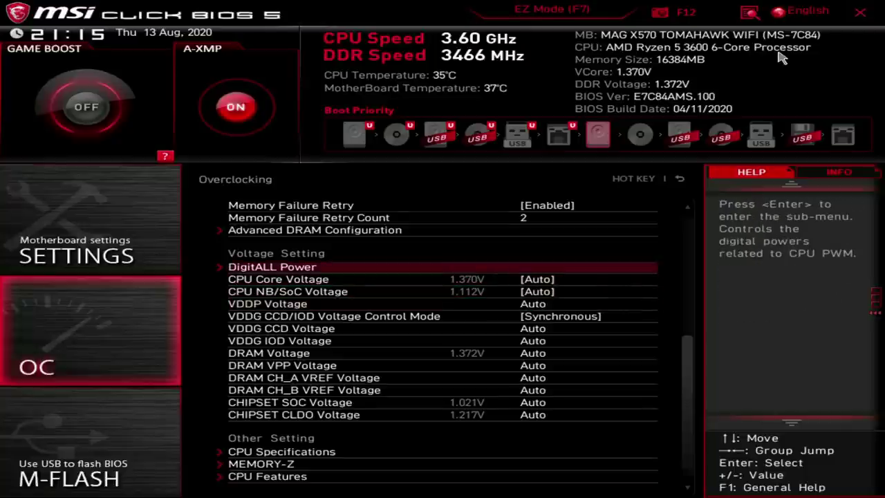
key(Up)
key(Up)
key(Up)
key(Up)
key(Up)
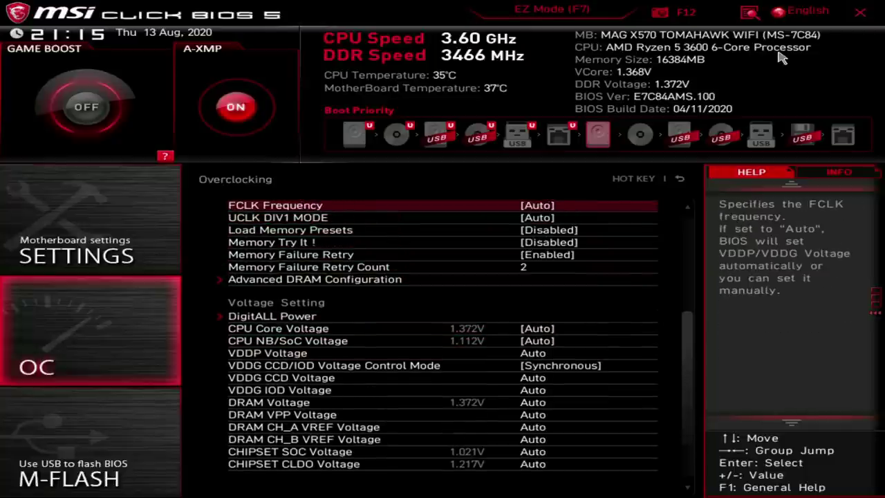
key(Up)
key(Up)
key(Up)
key(Up)
key(Escape)
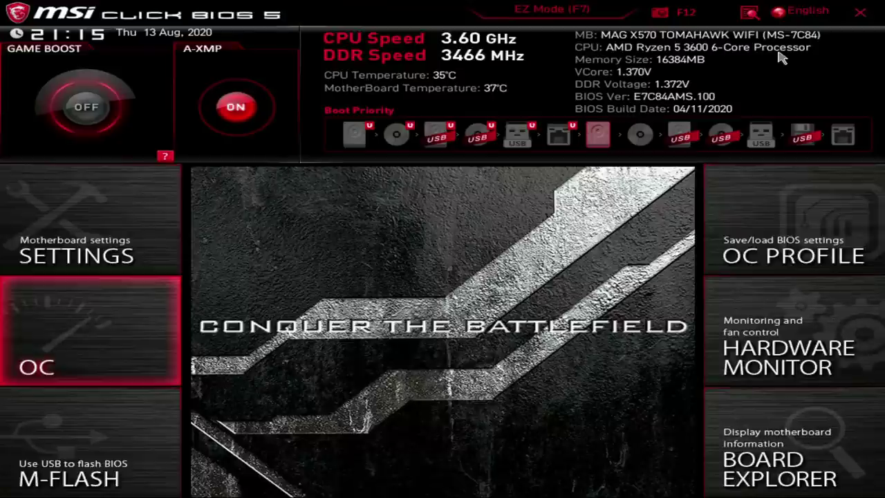
- Open the Advanced page of the BIOS motherboard settings
key(Up)
key(Return)
key(Down)
key(Down)
key(Down)
key(Down)
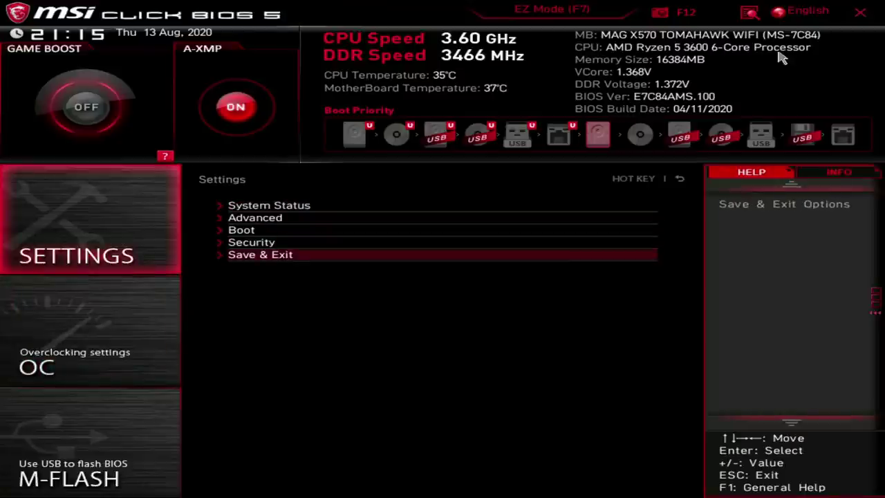
key(Up)
key(Up)
key(Up)
key(Return)
key(Down)
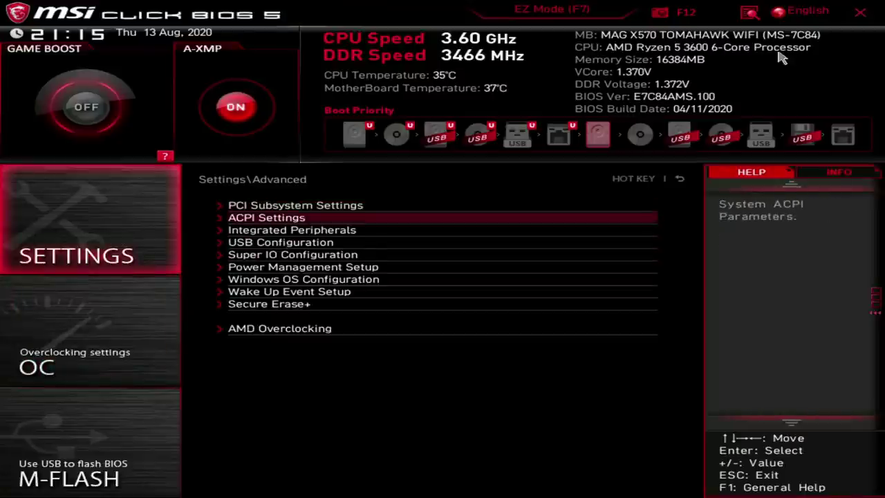
- Open the AMD Overclocking options from the Advanced settings, passing the intermediate page
key(Down)
key(Down)
key(Down)
key(Down)
key(Down)
key(Down)
key(Down)
key(Down)
key(Return)
key(Return)
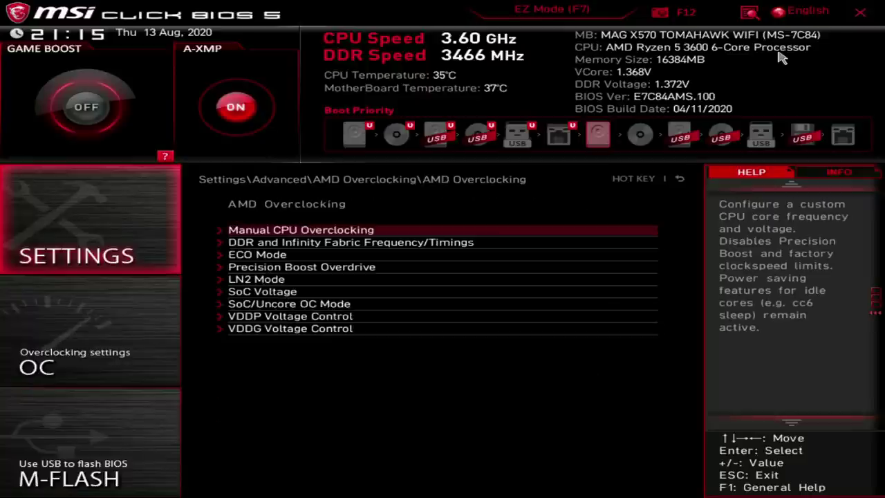
- Open the Precision Boost Overdrive page within AMD Overclocking
key(Down)
key(Down)
key(Down)
key(Up)
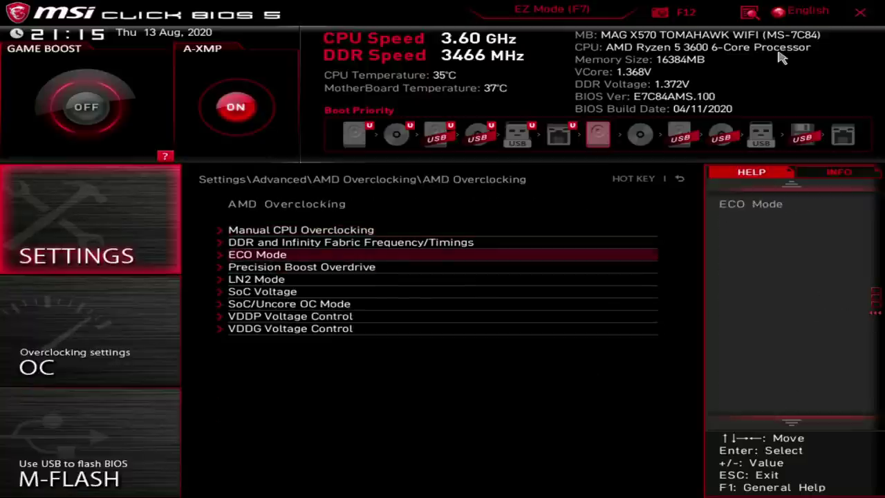
key(Down)
key(Return)
- Set Max CPU Boost Clock Override to 200MHz in the Precision Boost Overdrive settings
key(Down)
key(Down)
key(Down)
key(Return)
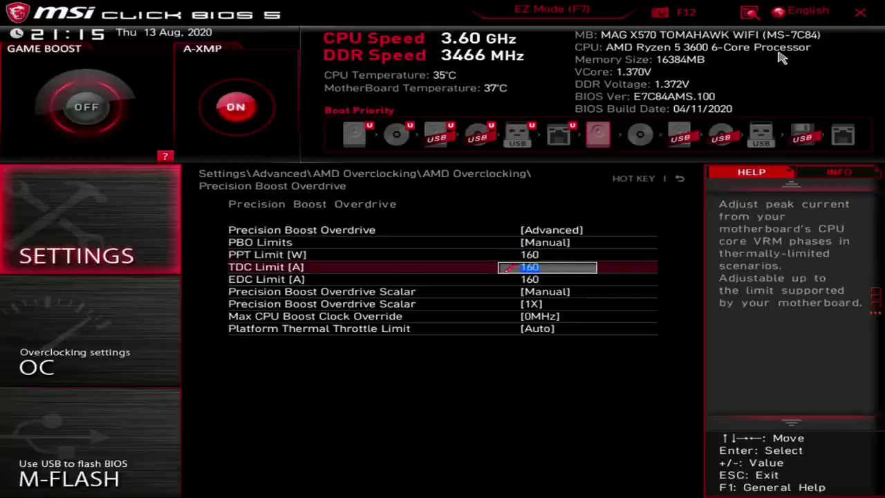
key(Down)
key(Down)
key(Down)
key(Down)
key(Return)
key(Down)
key(Down)
key(Down)
key(Down)
key(Down)
key(Down)
key(Down)
key(Down)
key(Down)
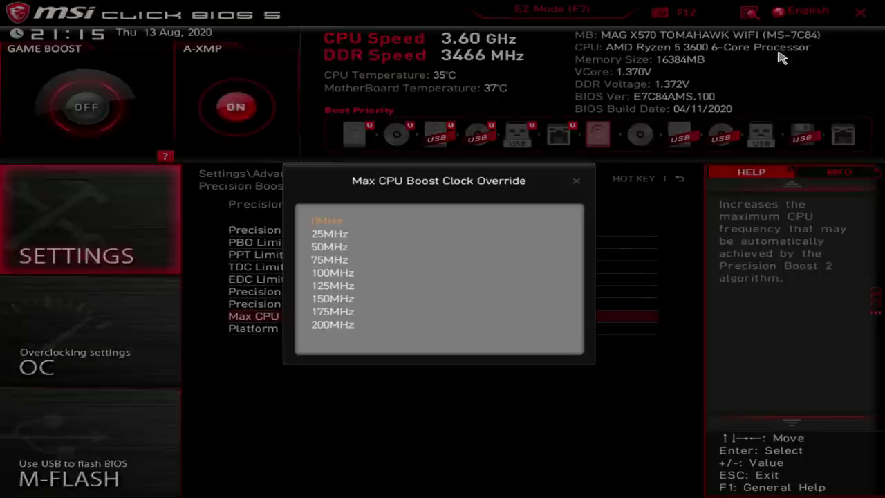
key(Down)
key(Up)
key(Up)
key(Return)
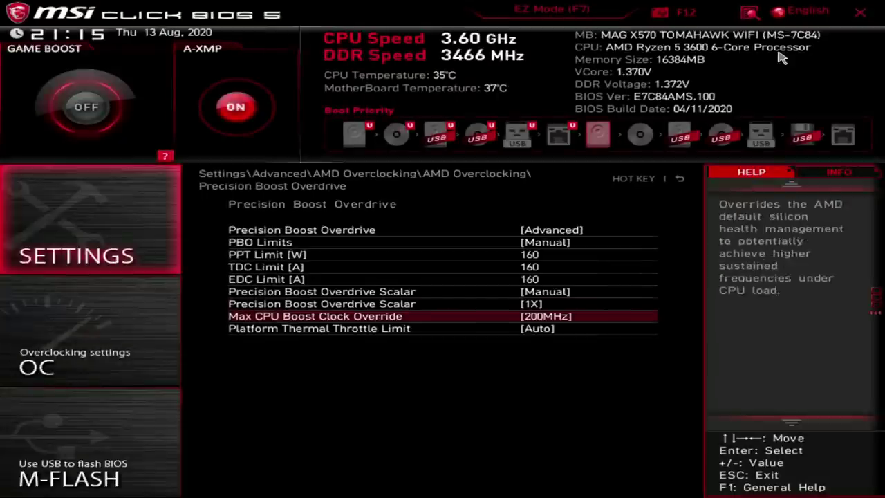
- Review the scalar settings, the PPT, TDC and EDC limits, and the Precision Boost Overdrive mode
key(Up)
key(Up)
key(Up)
key(Return)
key(Escape)
key(Up)
key(Up)
key(Up)
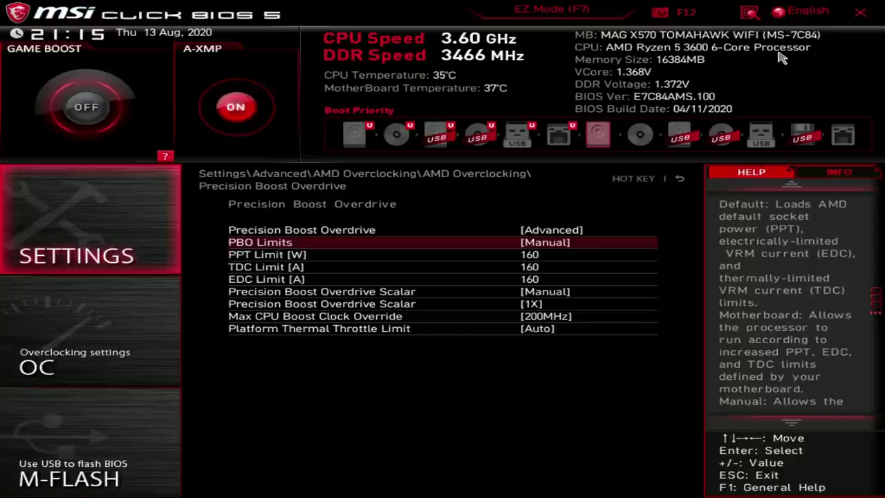
key(Up)
key(Up)
key(Down)
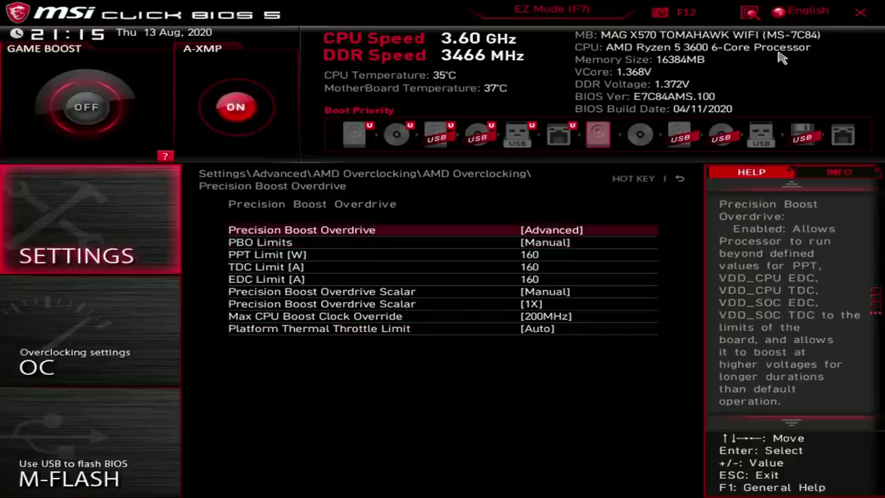
- Set the PPT Limit to 130 W in the Precision Boost Overdrive settings
key(Down)
key(Down)
key(Return)
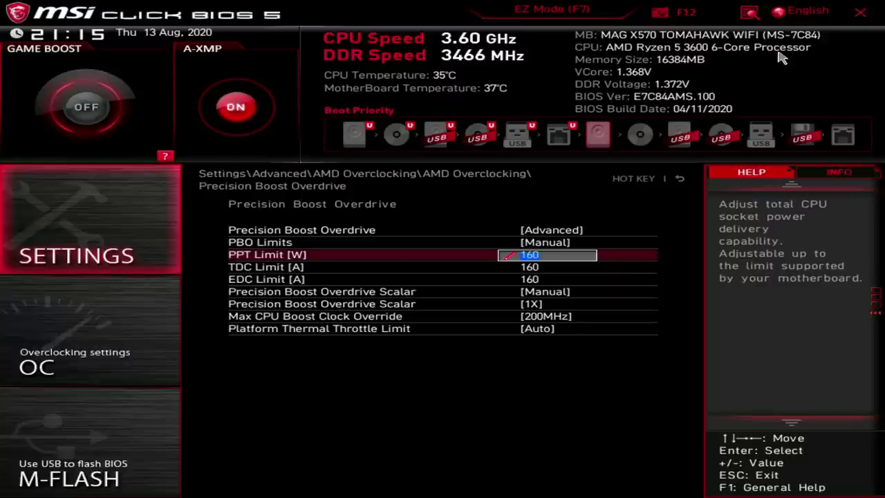
text(125)
key(BackSpace)
key(BackSpace)
text(30)
key(Return)
- Set both the TDC Limit and the EDC Limit to 130 A
key(Down)
text(13)
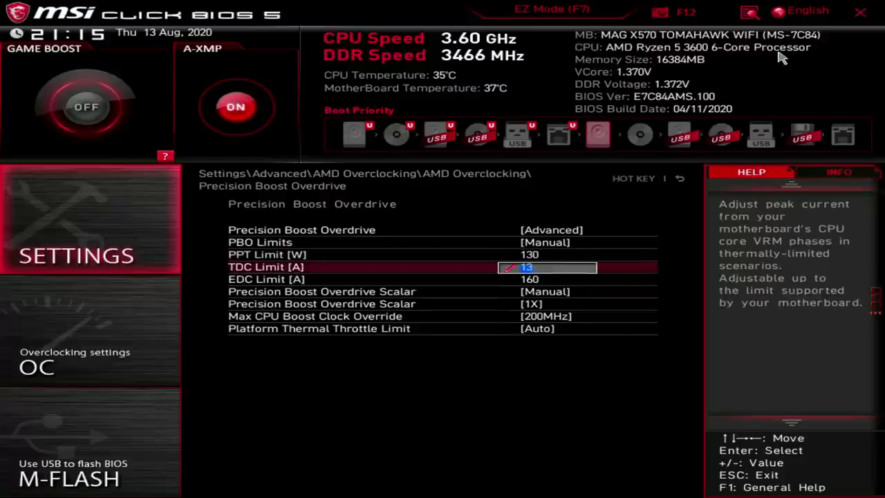
text(0)
key(Return)
key(Down)
text(130)
key(Return)
key(Up)
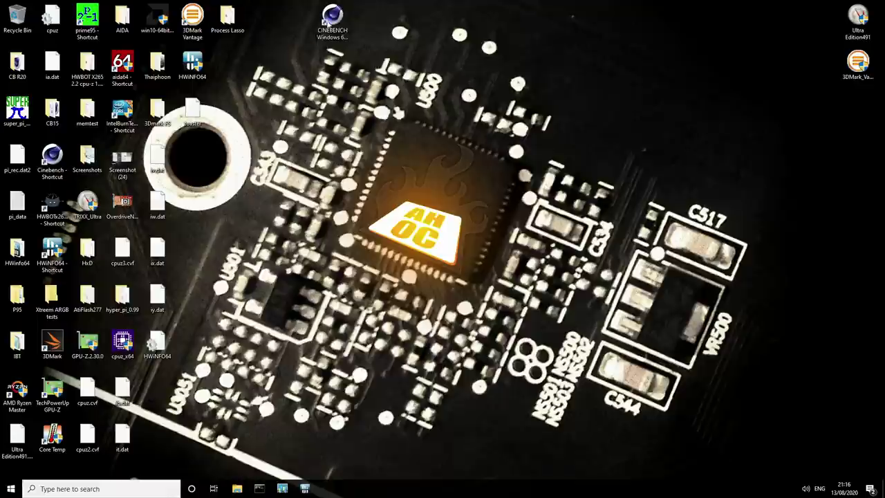
- In Windows, launch Cinebench R15 in a reduced window and start HWiNFO64 in sensors-only mode
click(338, 13)
double_click(338, 14)
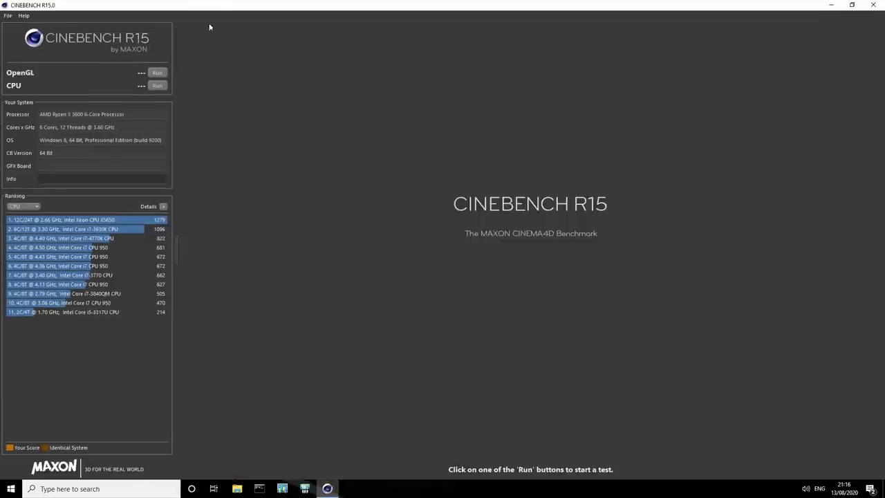
drag(214, 4, 224, 70)
double_click(200, 76)
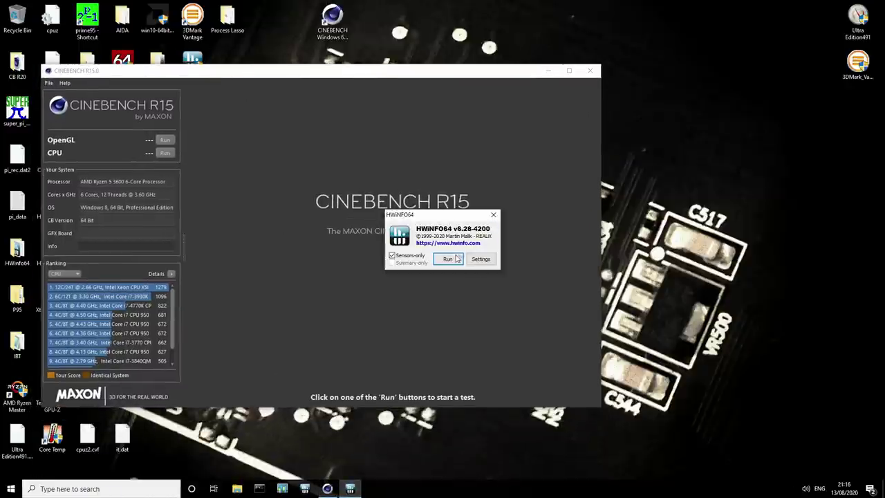
click(449, 259)
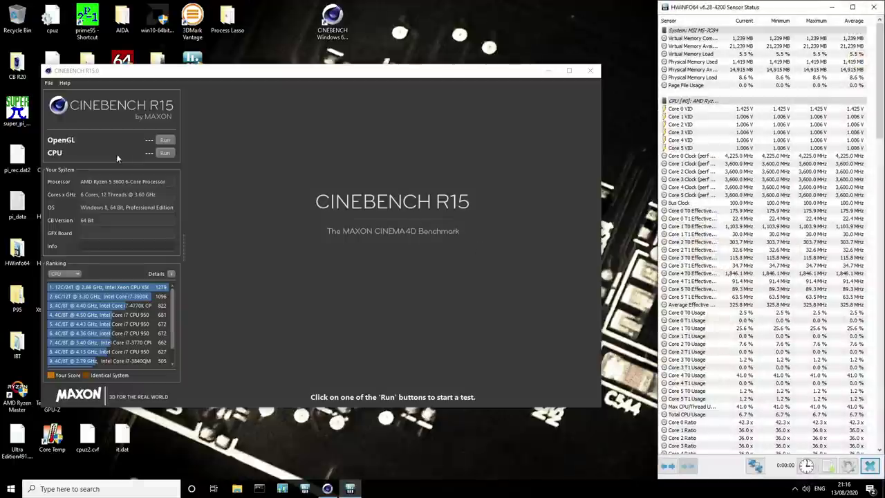
- Run the Cinebench R15 CPU test and check core clocks, CPU core voltage and package power in HWiNFO64 during rendering
click(165, 153)
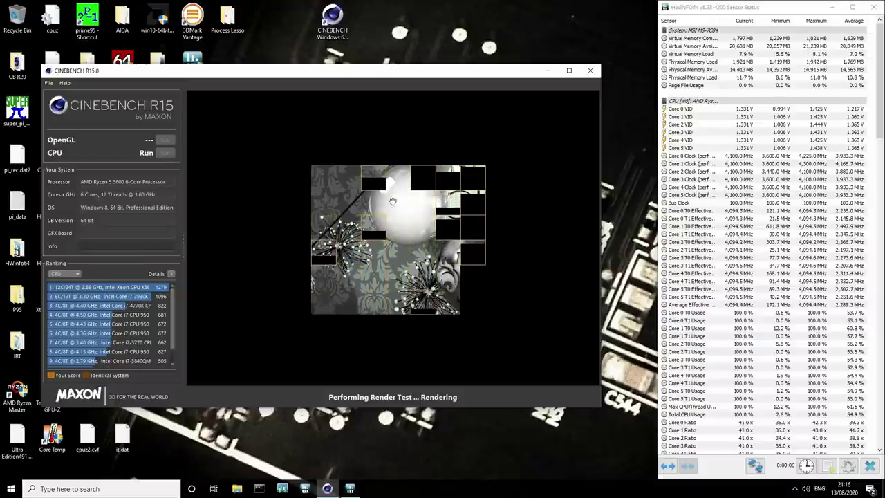
click(750, 196)
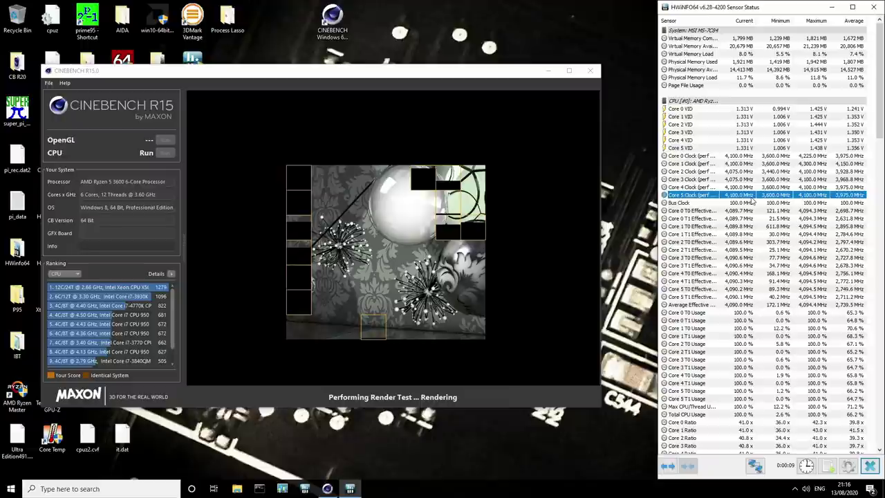
scroll(752, 200, down, 10)
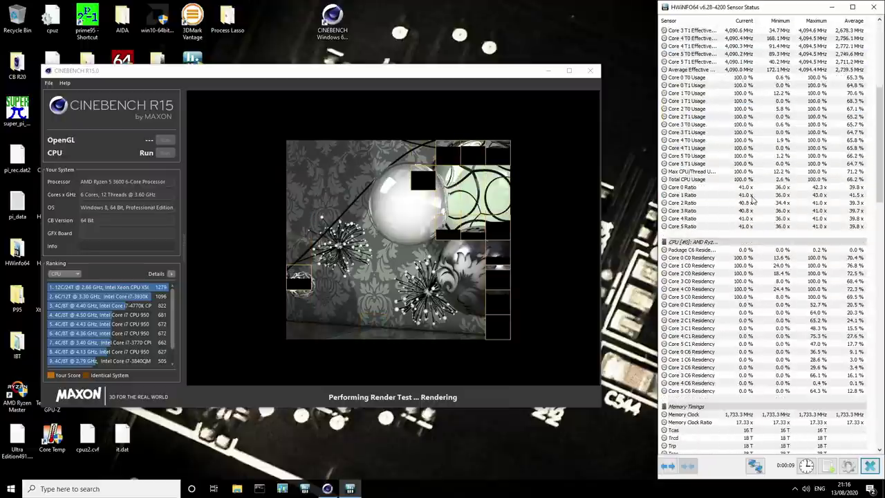
scroll(752, 200, up, 3)
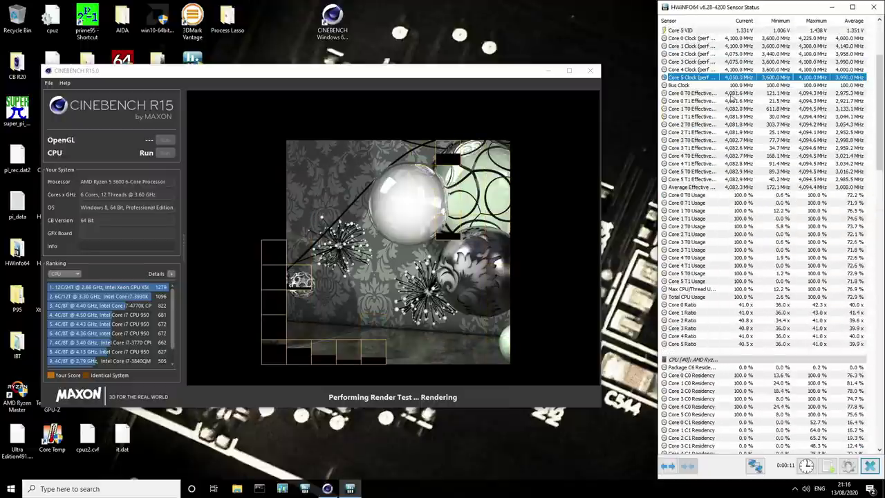
scroll(727, 125, down, 5)
scroll(727, 125, down, 5)
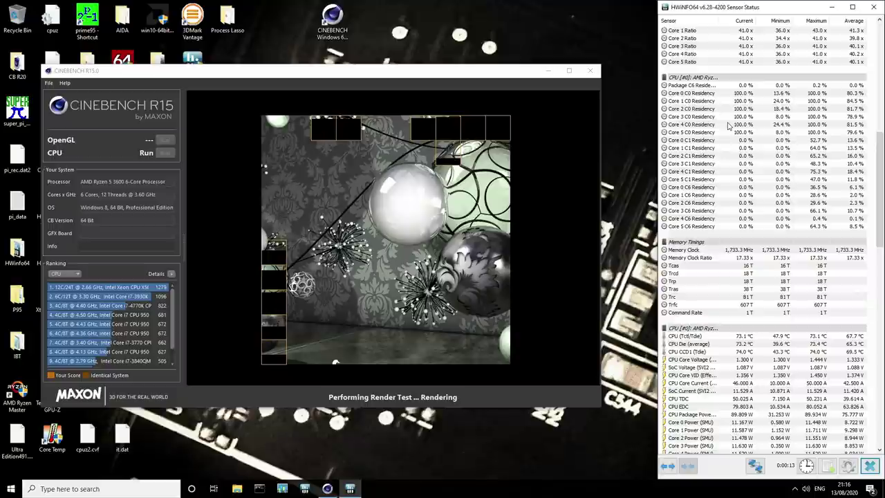
click(753, 360)
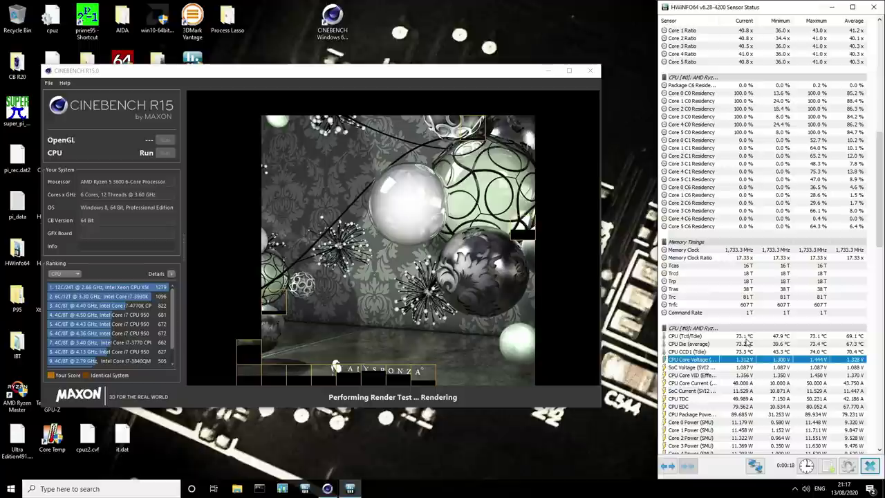
click(735, 415)
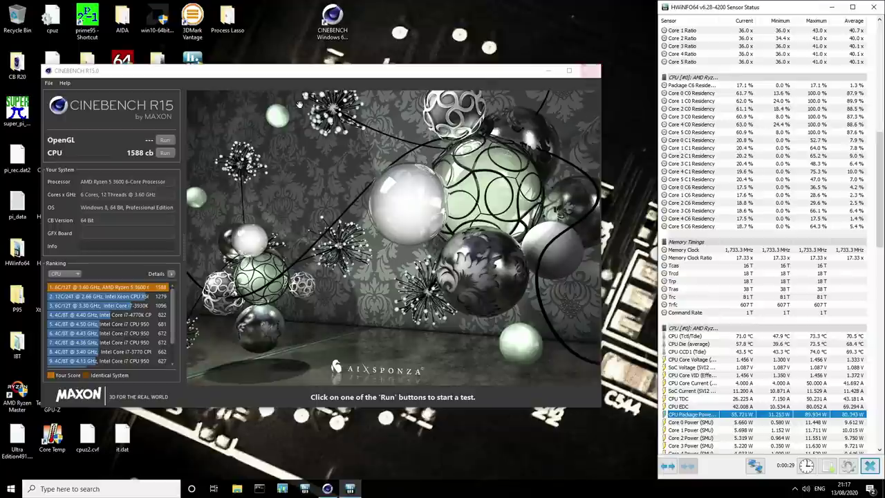
- Repeat the Cinebench R15 CPU test, then close Cinebench without saving the benchmark score
click(165, 154)
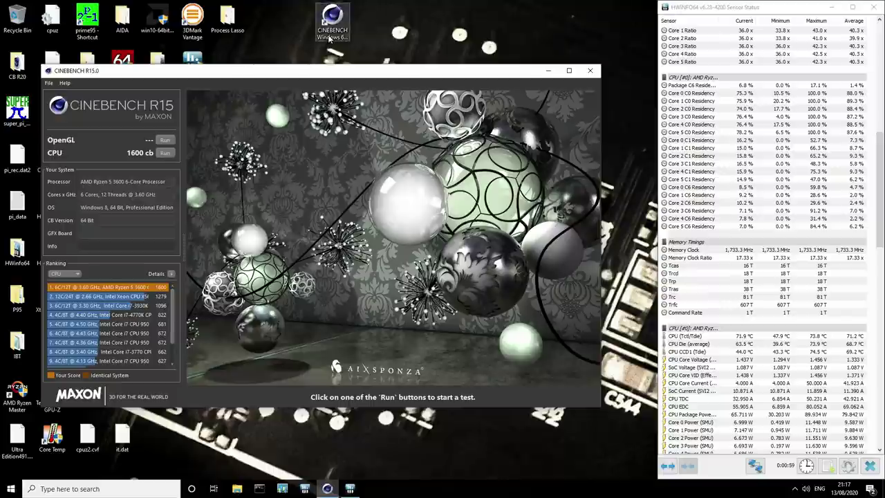
click(593, 75)
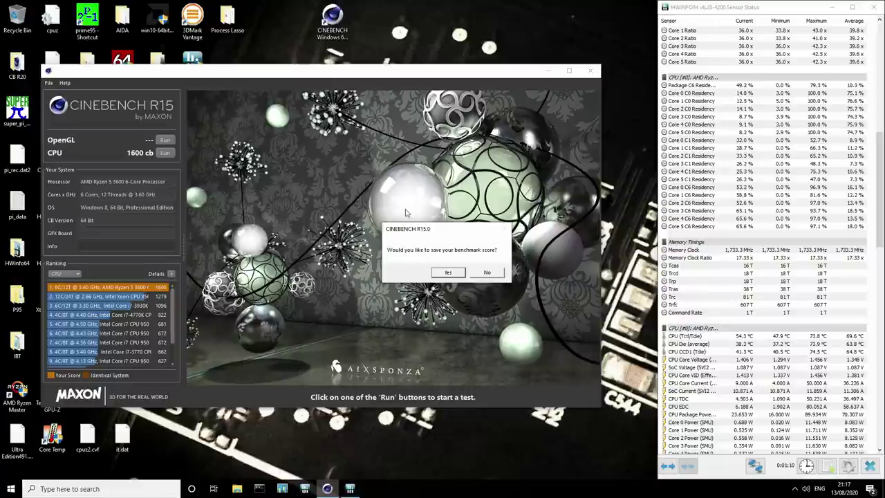
click(488, 273)
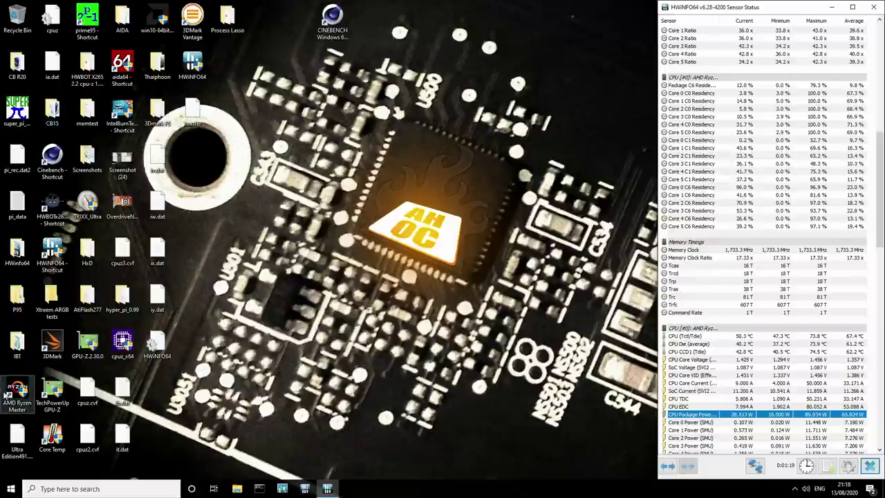
- Launch Prime95 and start a custom torture test with minimum and maximum FFT sizes of 128K
click(101, 14)
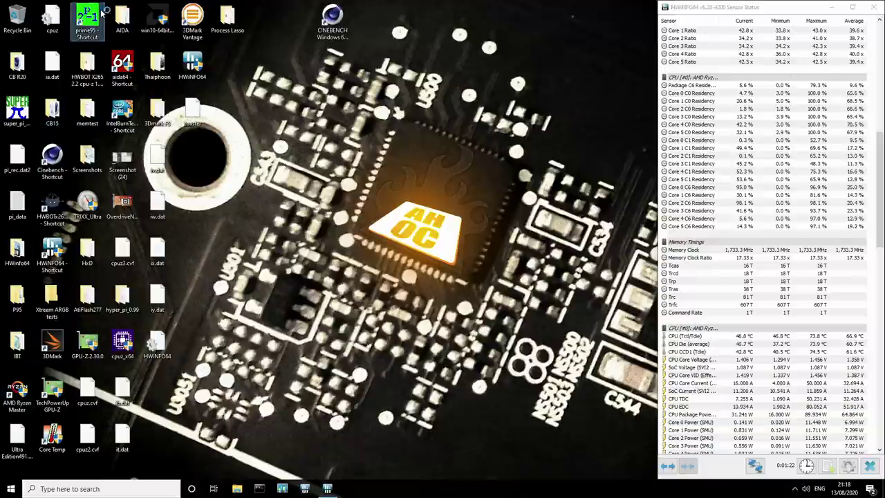
click(241, 122)
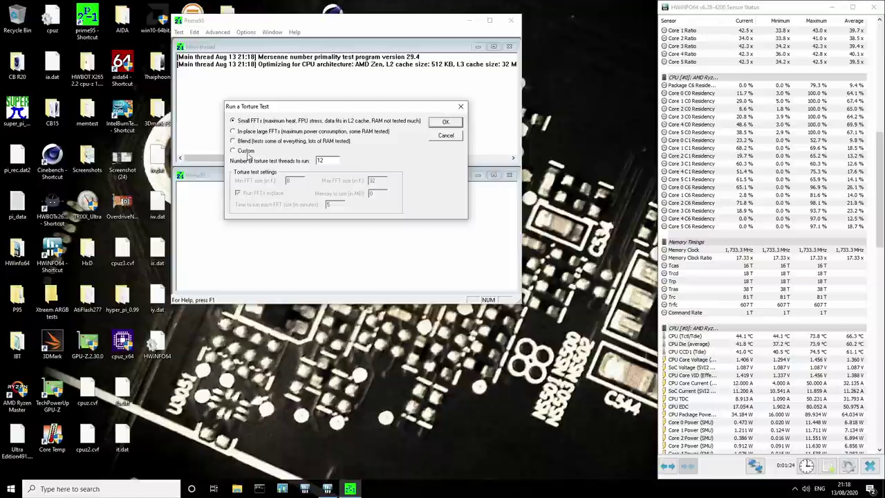
click(246, 151)
double_click(292, 182)
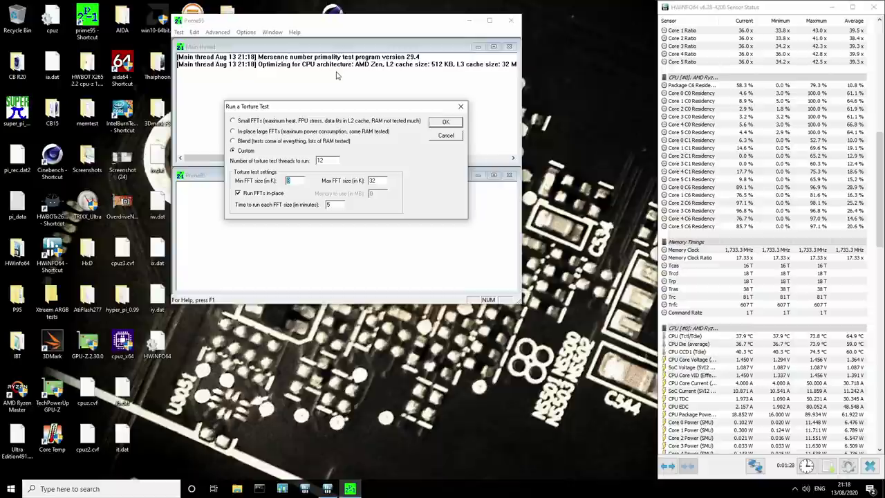
text(128)
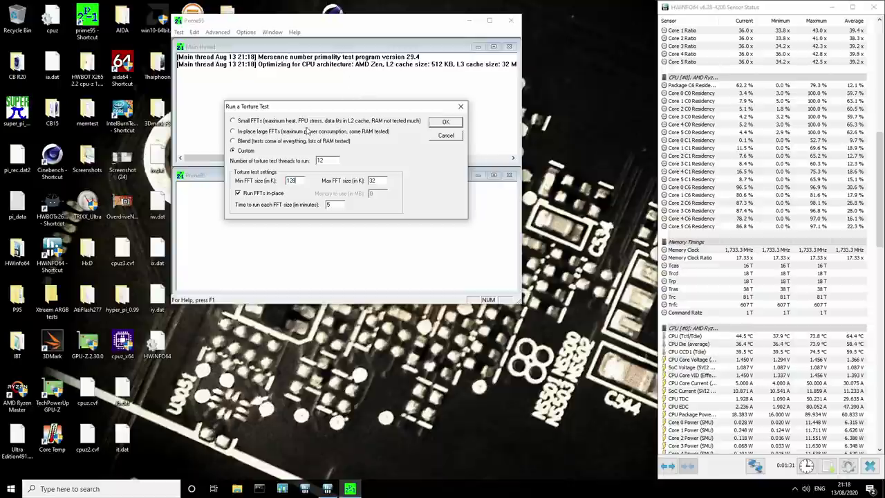
key(Tab)
text(128)
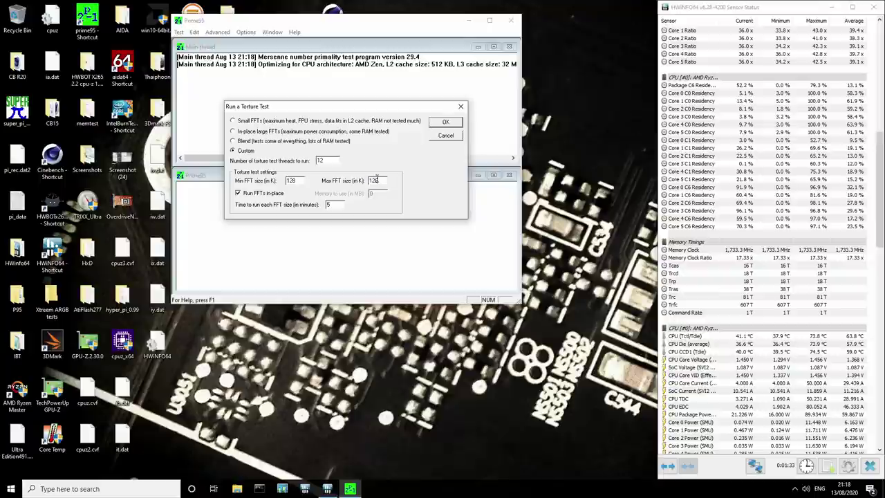
click(445, 122)
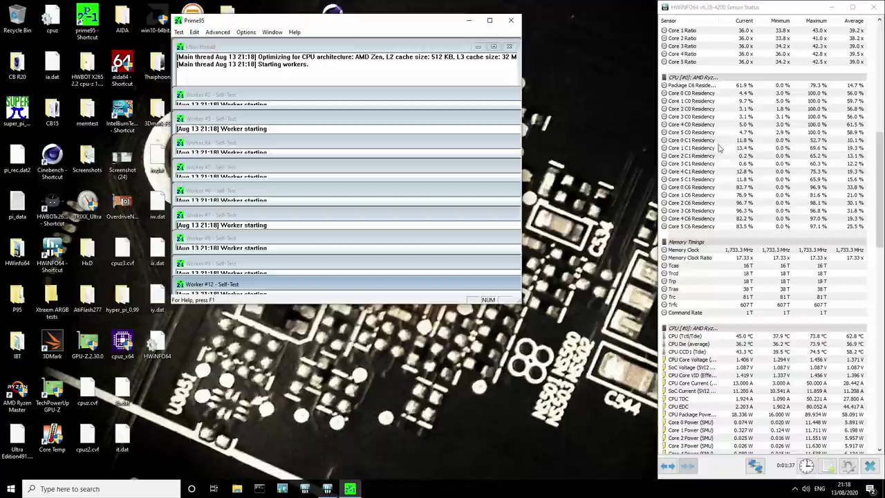
- Examine the CPU core voltage, temperatures and core ratios in HWiNFO64 while the Prime95 torture test runs
click(744, 361)
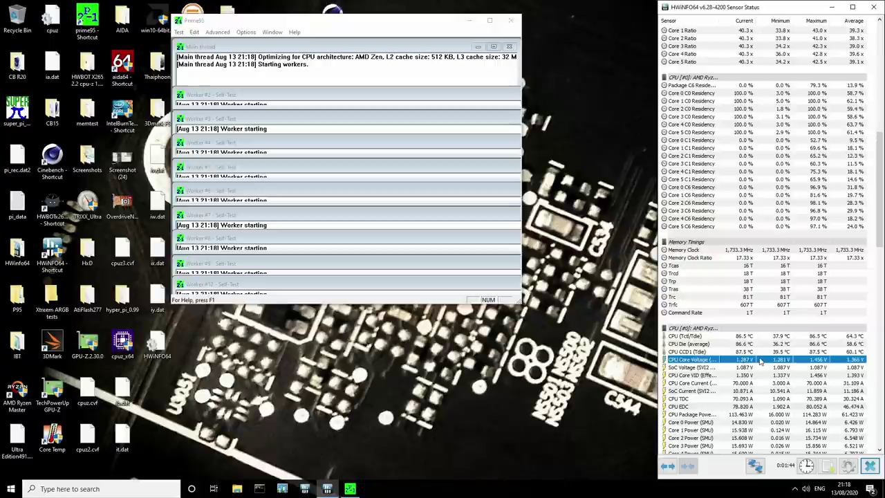
scroll(761, 358, up, 2)
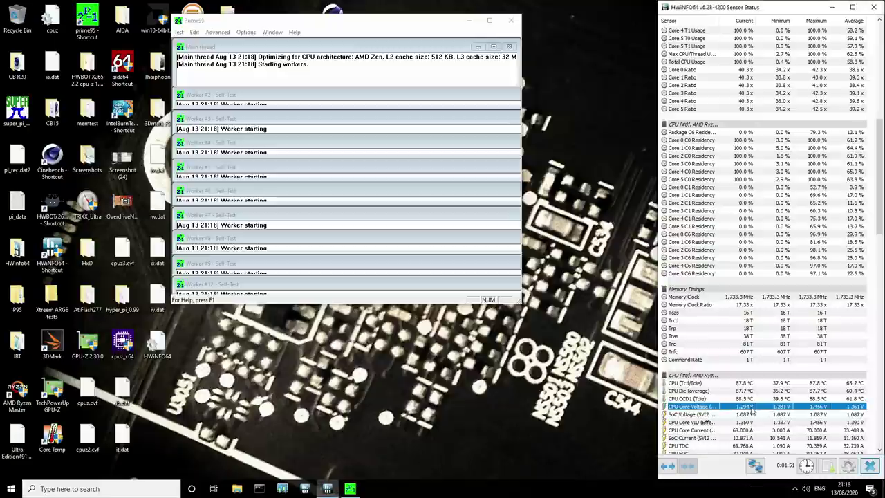
scroll(752, 412, down, 1)
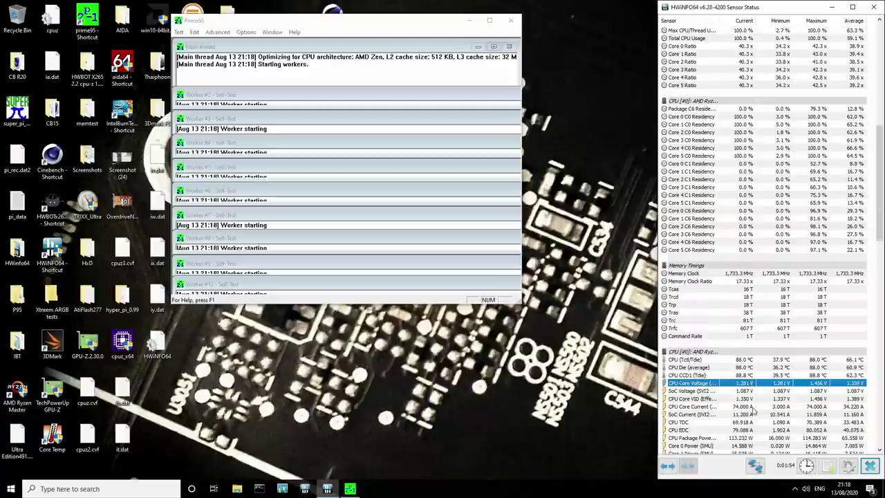
scroll(763, 382, up, 6)
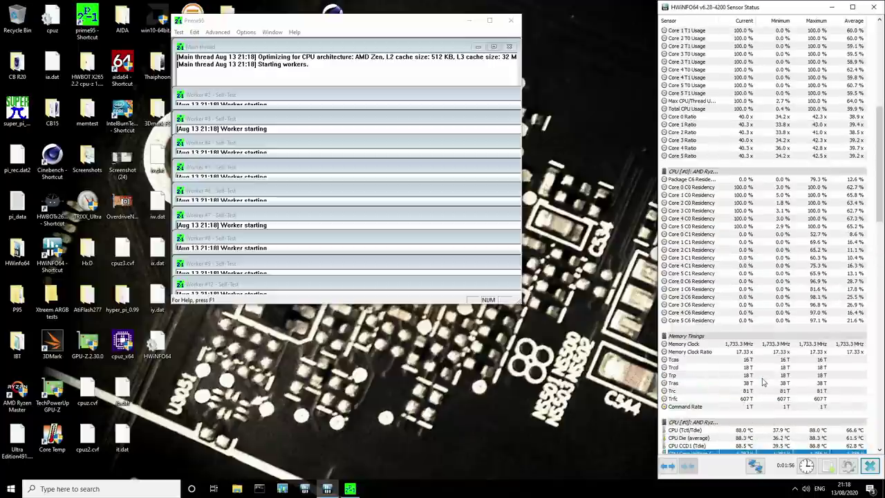
- Reset the minimum, maximum and average sensor statistics in HWiNFO64 while the torture test keeps running
scroll(764, 383, down, 3)
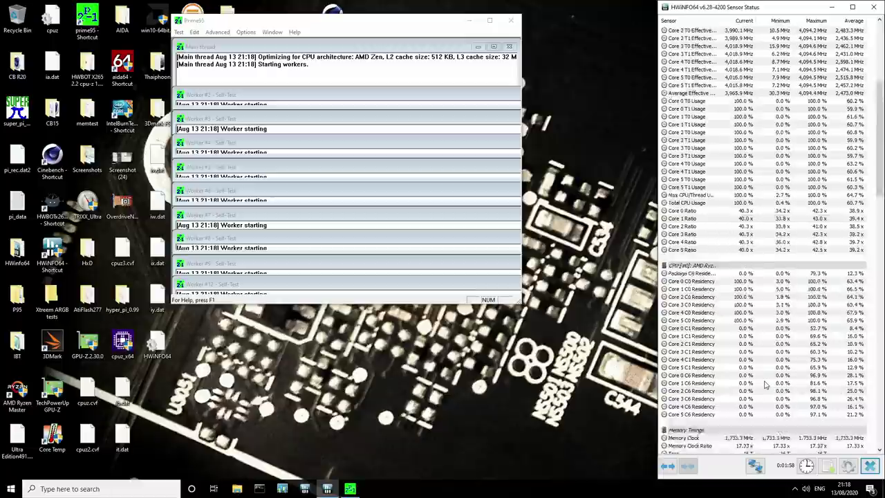
scroll(764, 384, down, 4)
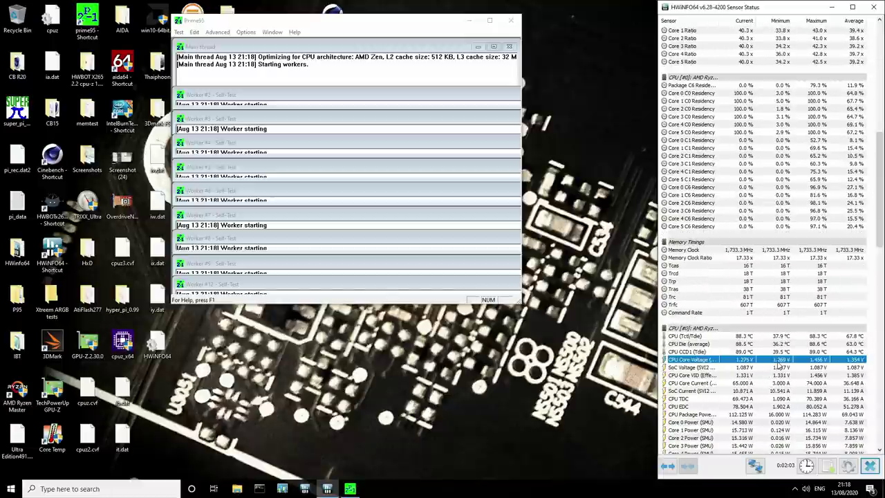
click(806, 466)
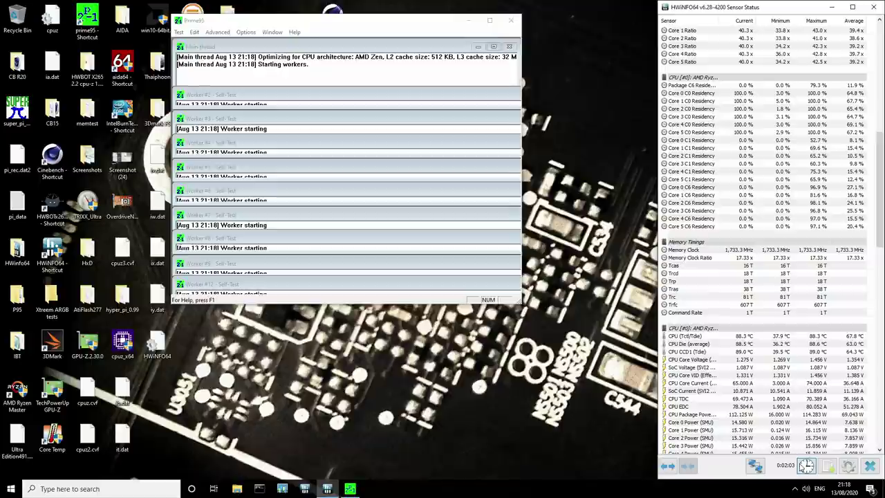
- Check the CPU core voltage, CPU (Tctl/Tdie) temperature and CPU package power under the Prime95 load
click(783, 360)
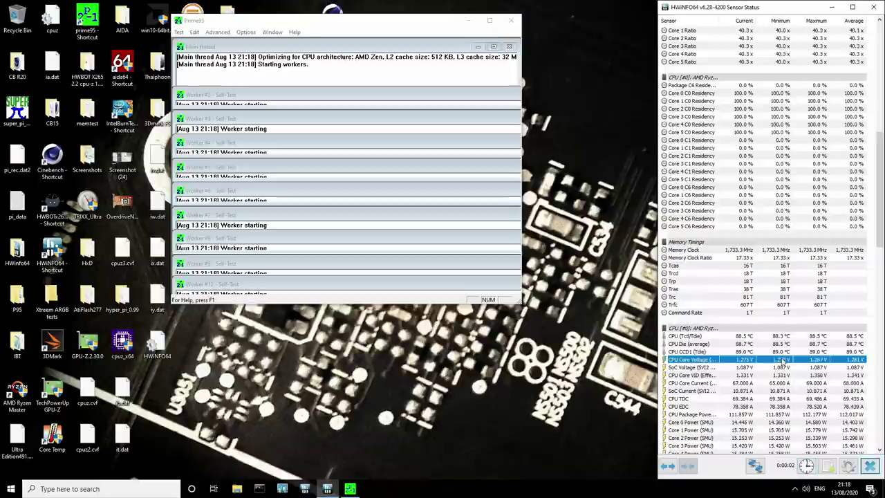
click(747, 338)
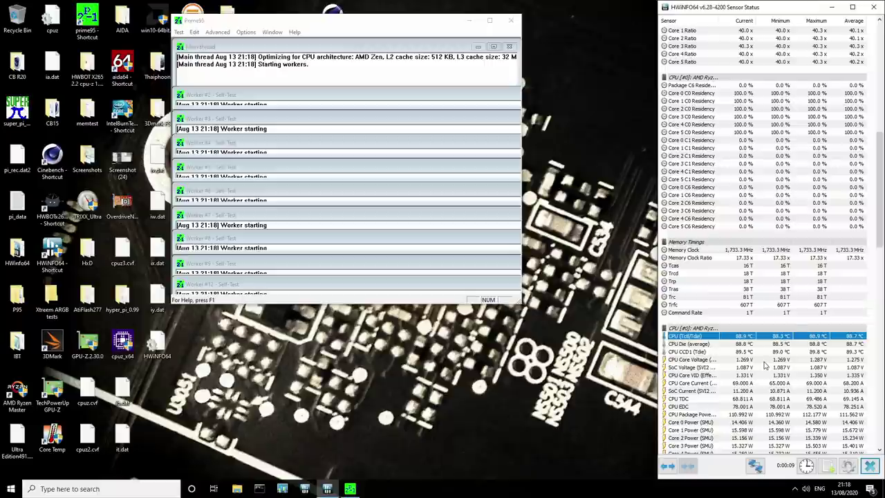
click(747, 414)
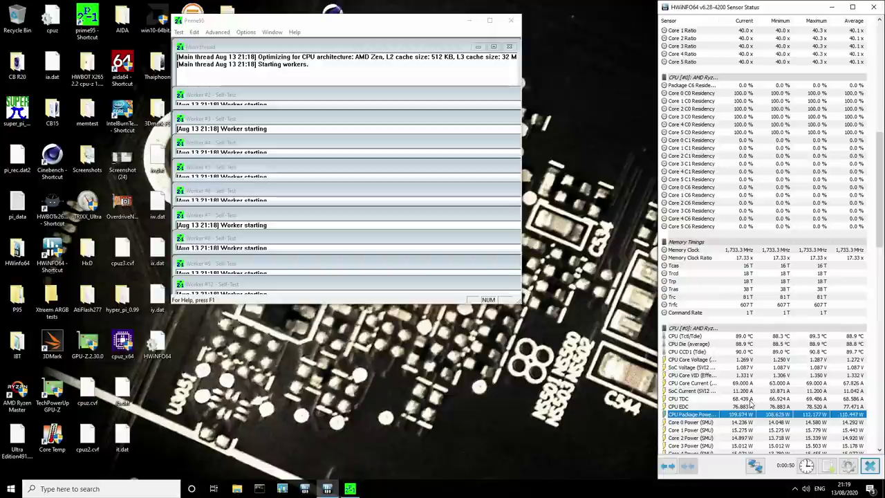
click(771, 361)
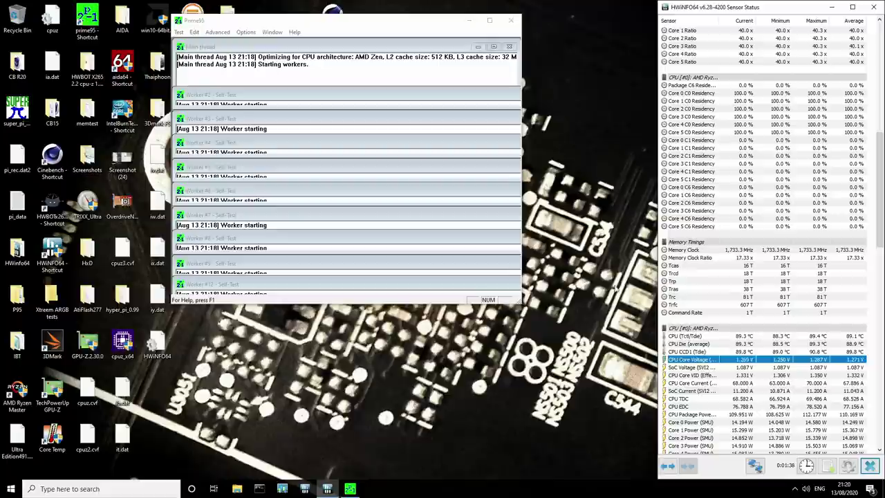
- Examine the thermal throttling flags, the VR MOS temperature and the VR VOUT voltage among the motherboard sensors
scroll(716, 258, down, 10)
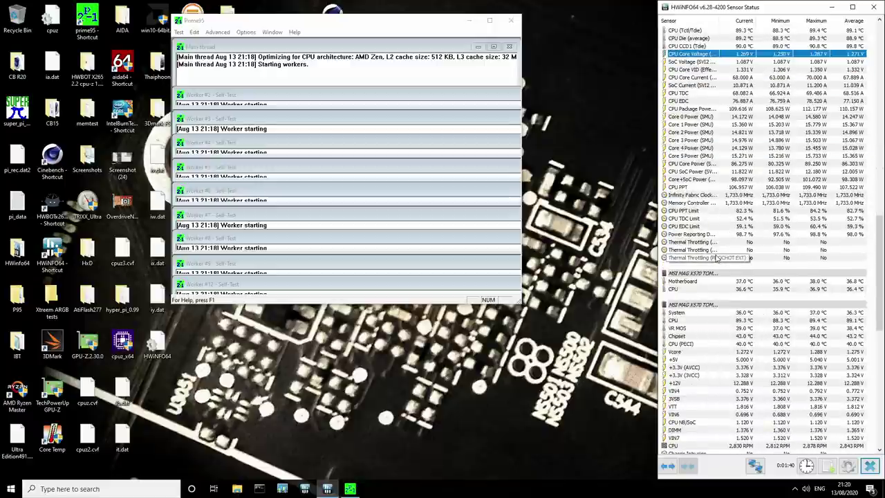
click(723, 329)
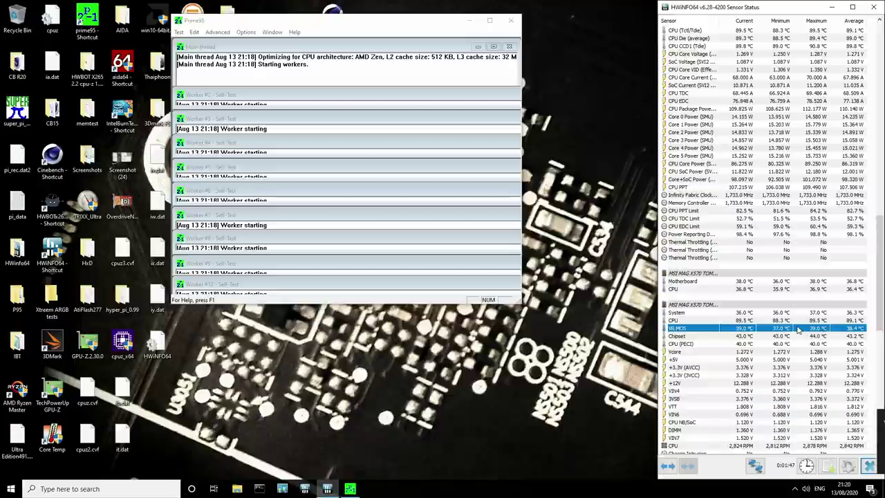
scroll(788, 345, down, 2)
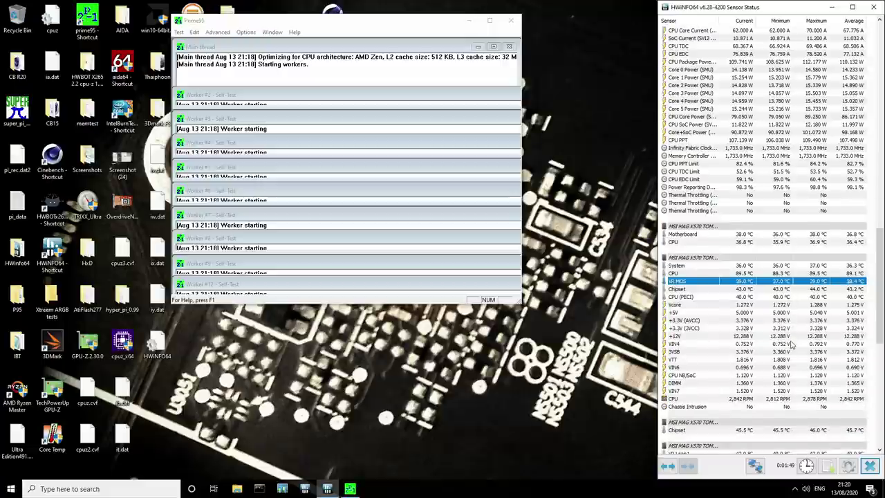
scroll(791, 345, down, 2)
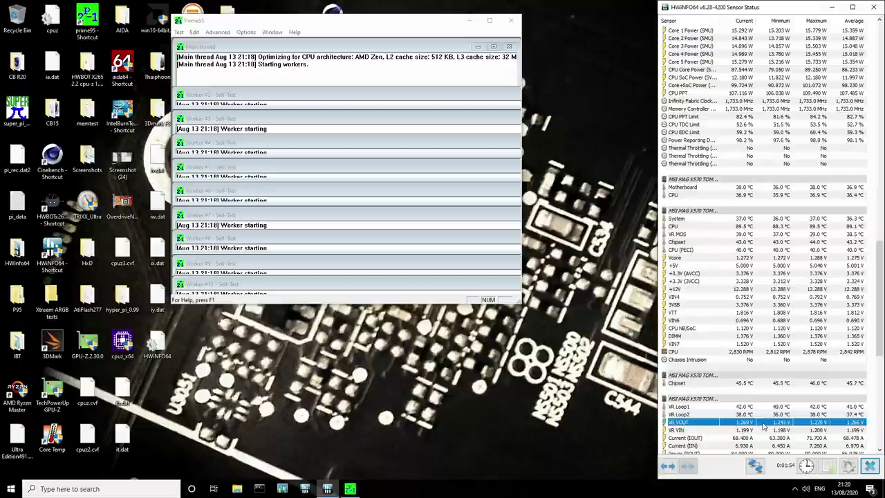
scroll(778, 370, up, 10)
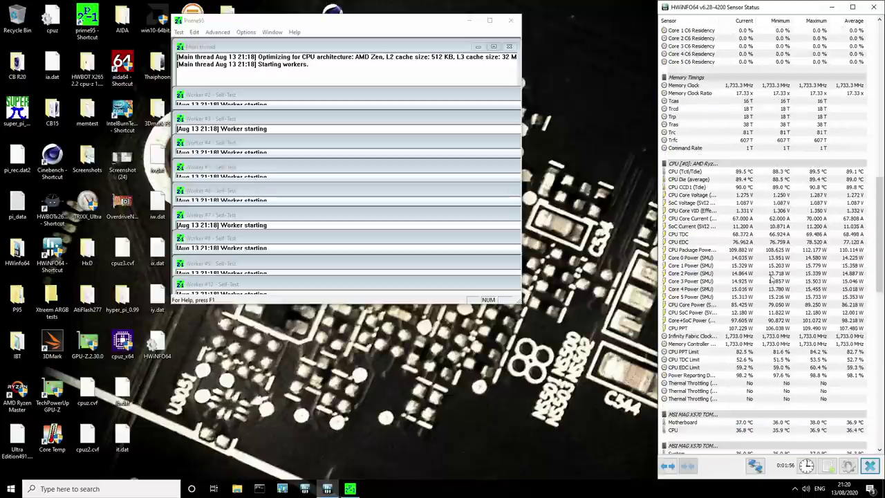
scroll(748, 364, down, 1)
scroll(748, 365, down, 12)
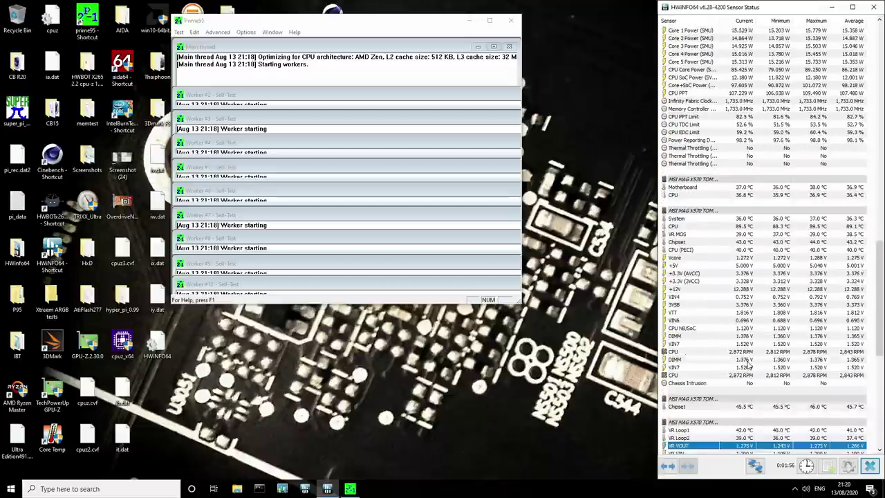
click(698, 352)
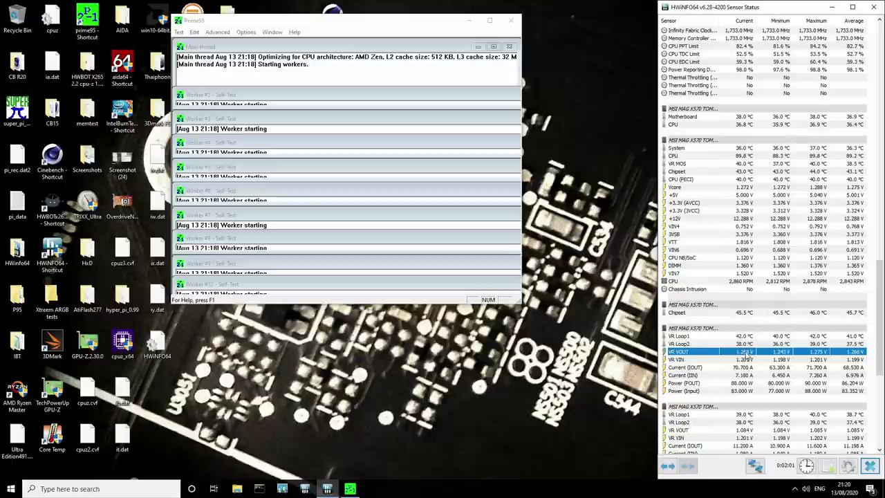
- Compare the CPU core voltage reading with the VR VOUT reading of the motherboard's voltage regulator
scroll(711, 235, up, 7)
scroll(712, 188, up, 1)
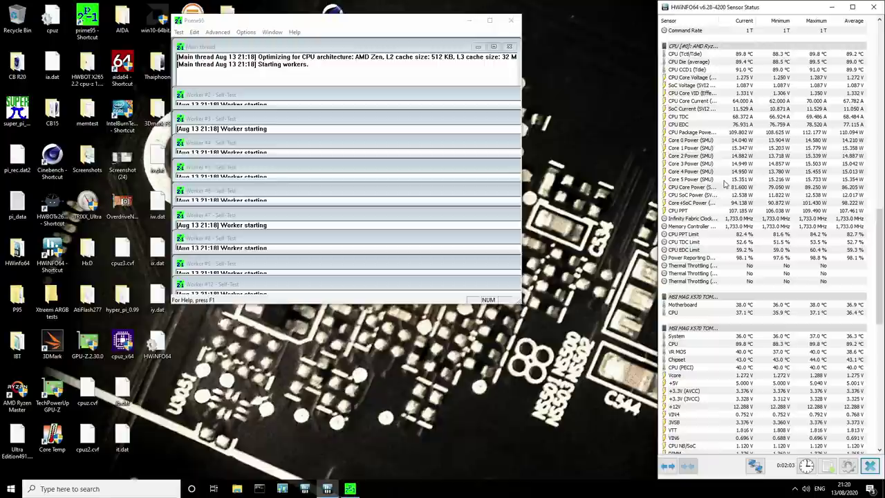
click(697, 79)
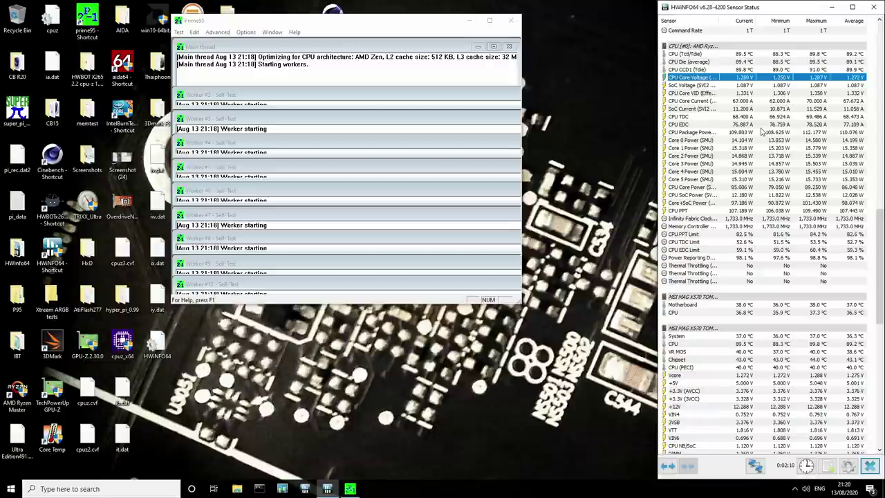
scroll(767, 201, down, 6)
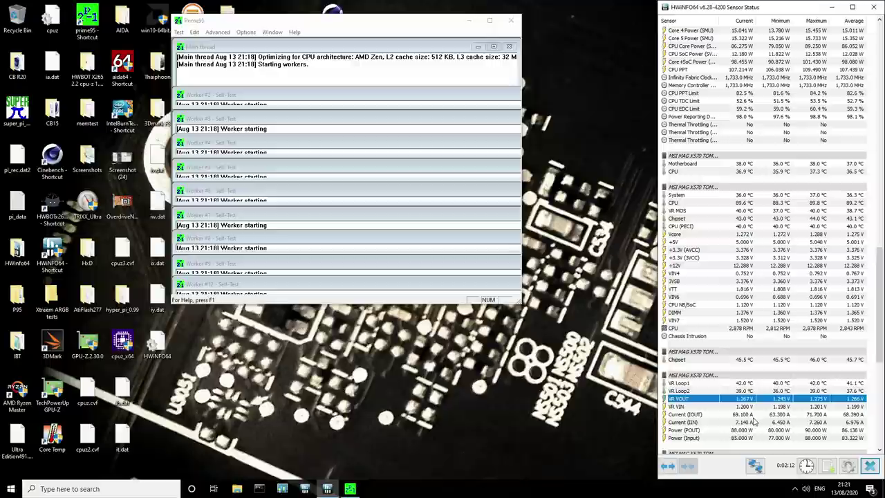
scroll(754, 349, up, 5)
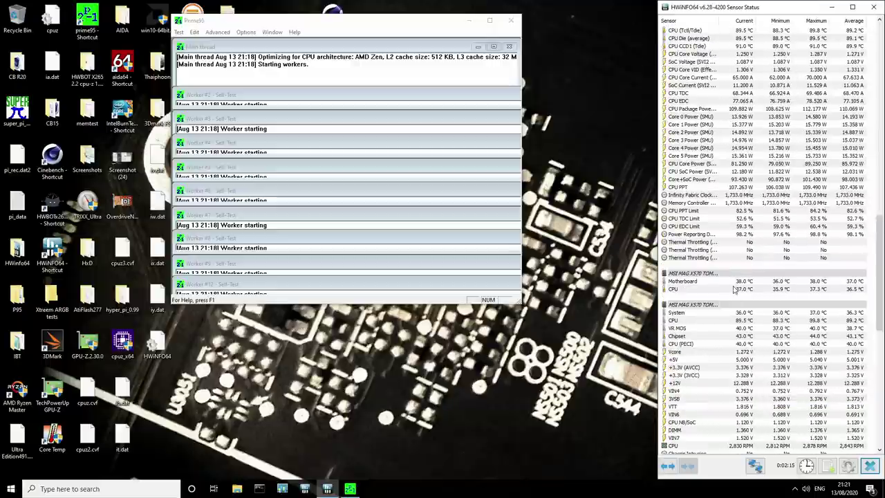
scroll(734, 289, down, 6)
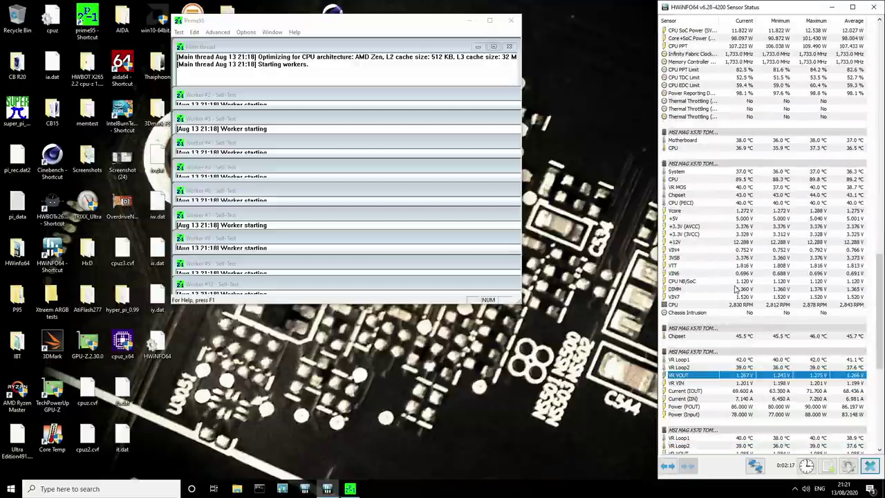
scroll(762, 238, up, 15)
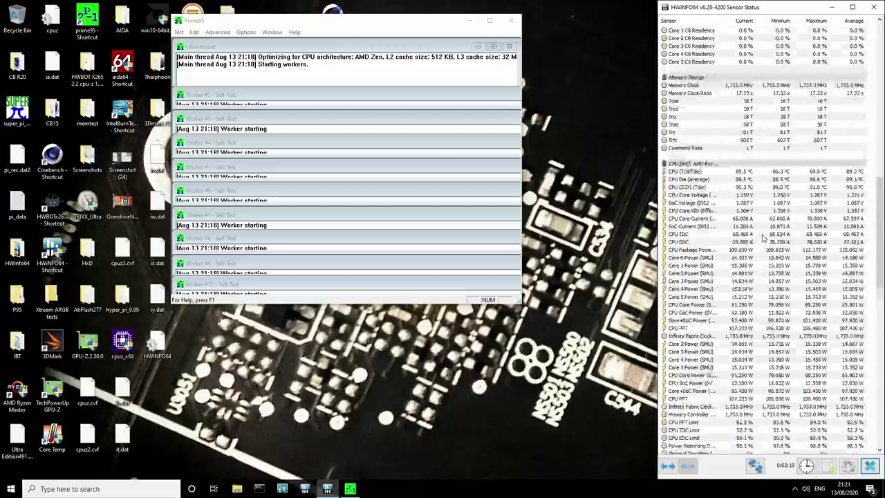
scroll(763, 238, up, 5)
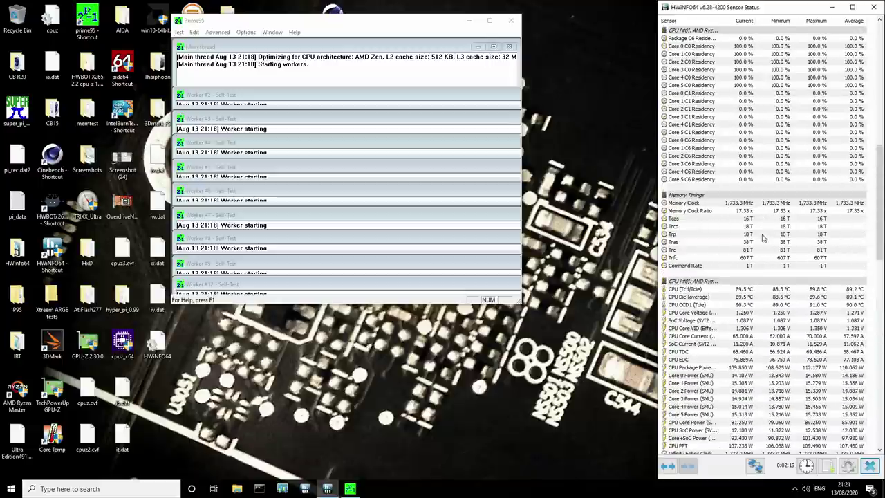
- Compare the CPU (Tctl/Tdie) and CPU CCD1 temperatures with the CPU temperature reported by the motherboard sensors
click(752, 289)
scroll(758, 293, down, 2)
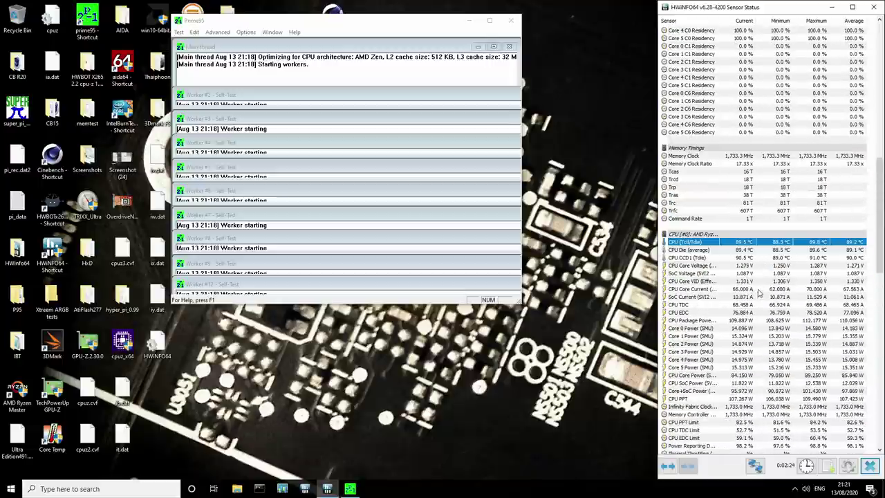
click(763, 259)
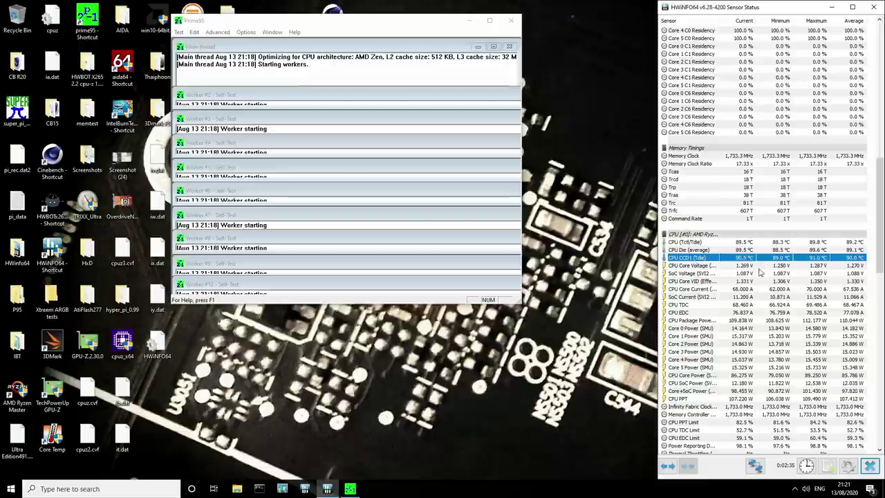
scroll(763, 265, down, 10)
scroll(760, 265, down, 3)
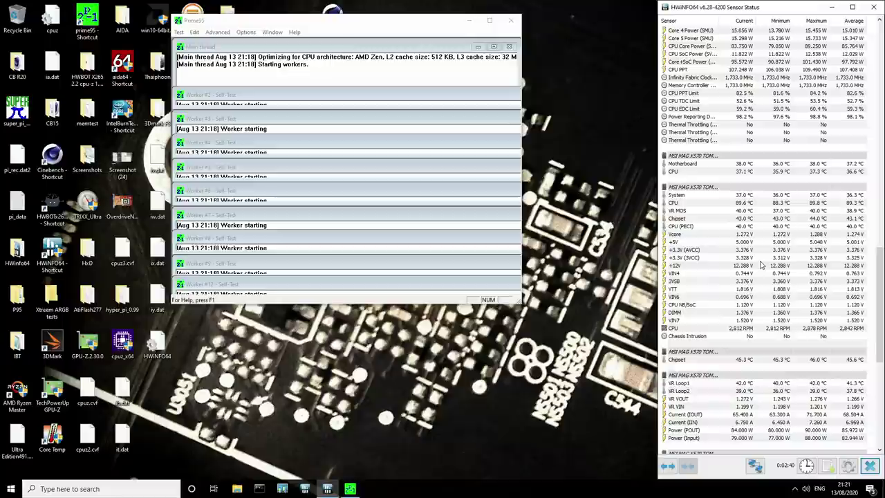
click(757, 204)
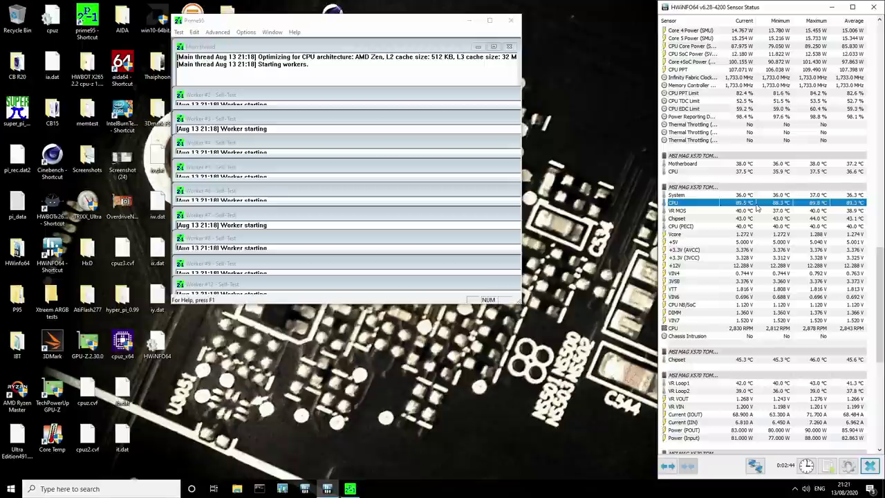
scroll(757, 207, up, 15)
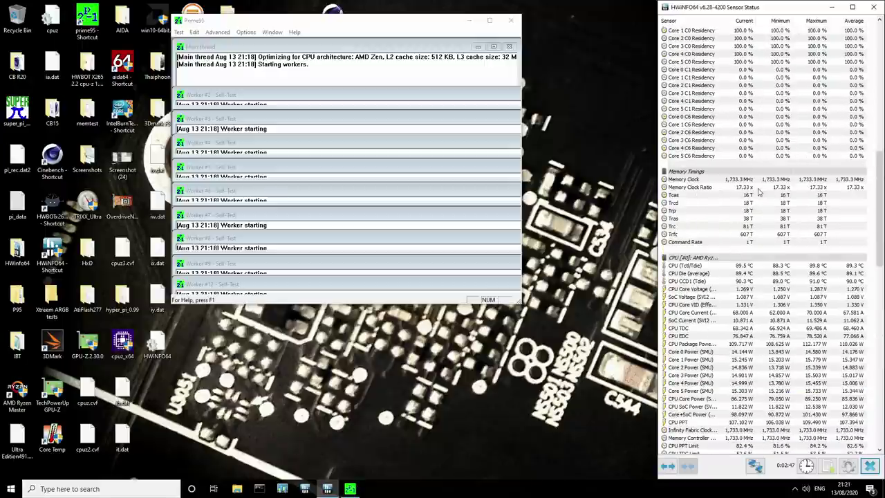
- Review the CPU (Tctl/Tdie) temperature and CPU package power against the motherboard's VR MOS temperature
click(753, 267)
scroll(757, 262, down, 6)
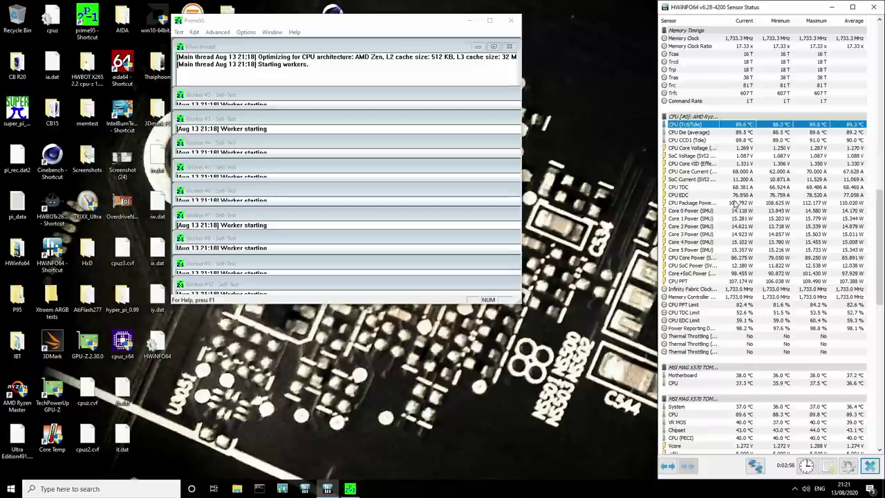
click(747, 204)
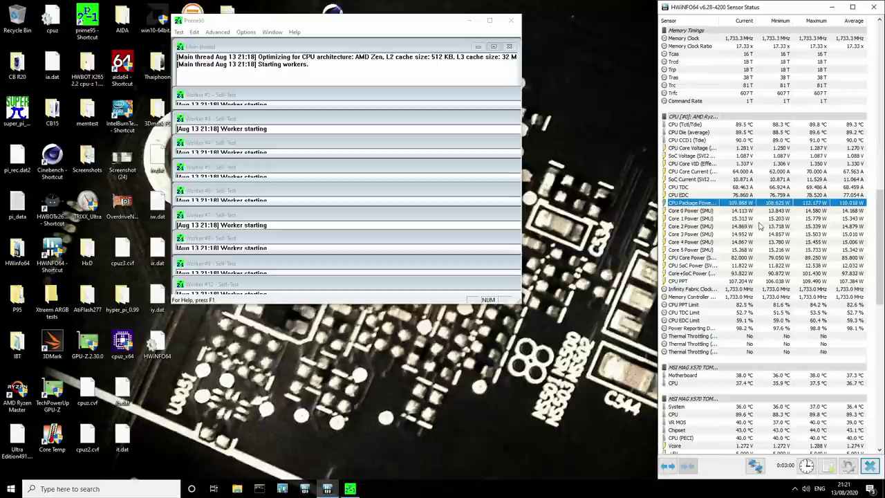
scroll(757, 225, down, 8)
scroll(758, 226, down, 5)
scroll(759, 226, up, 13)
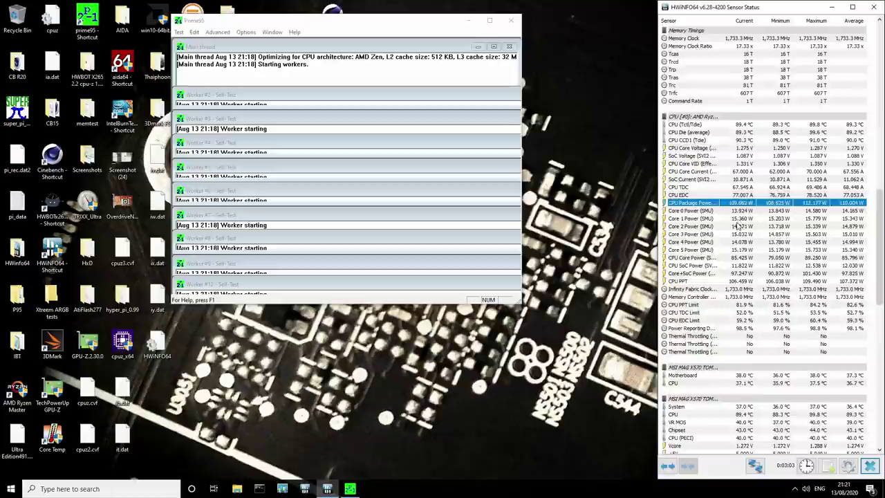
scroll(740, 225, down, 9)
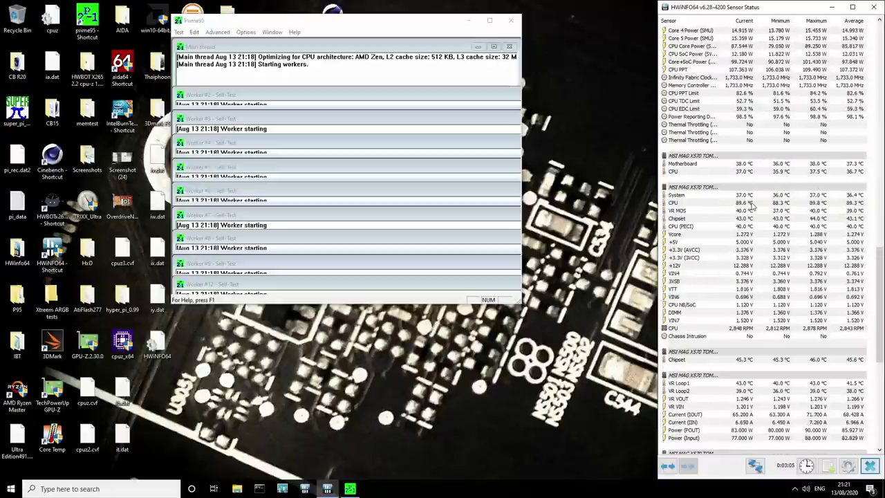
click(750, 210)
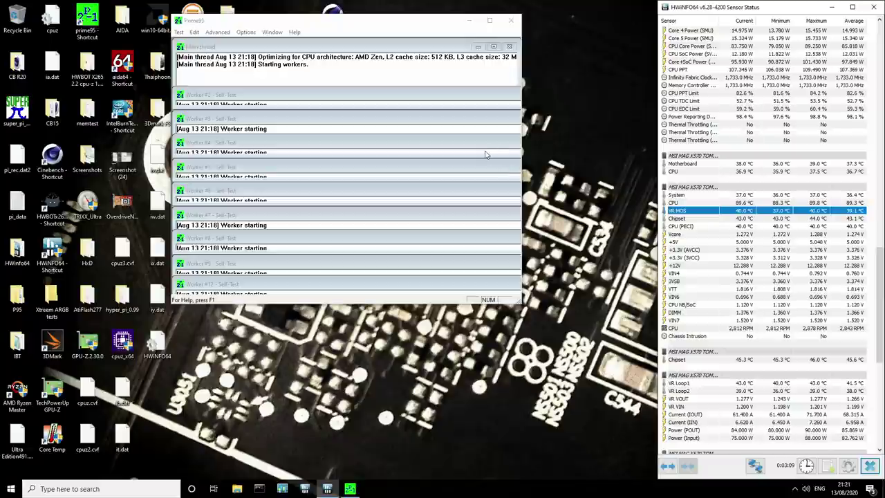
- Stop the Prime95 torture test and return to the CPU temperature, voltage and power readings in HWiNFO64
click(420, 28)
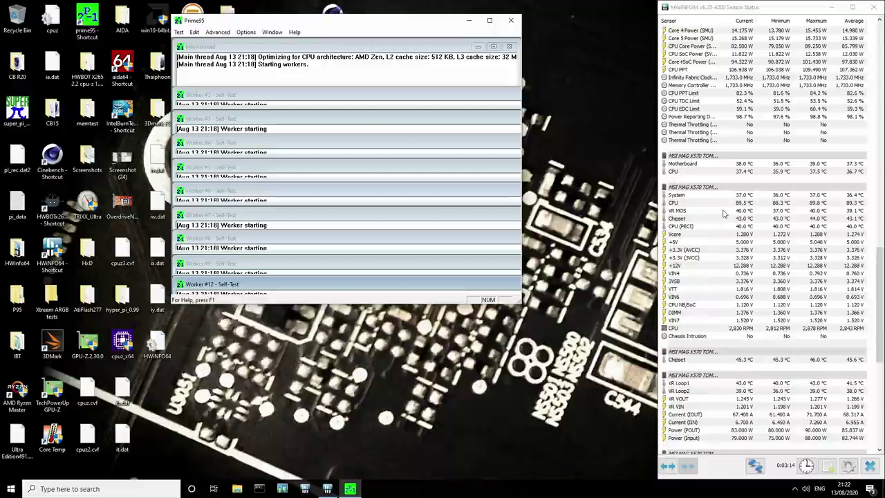
scroll(728, 214, down, 3)
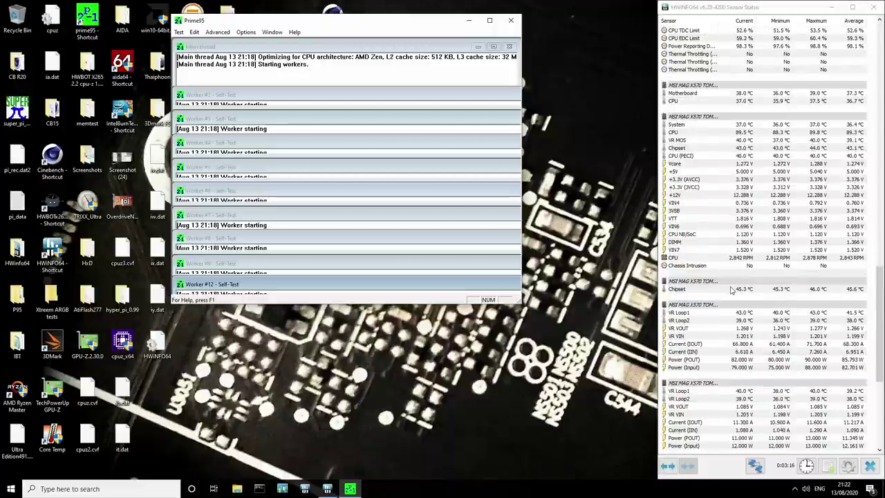
key(ctrl+s)
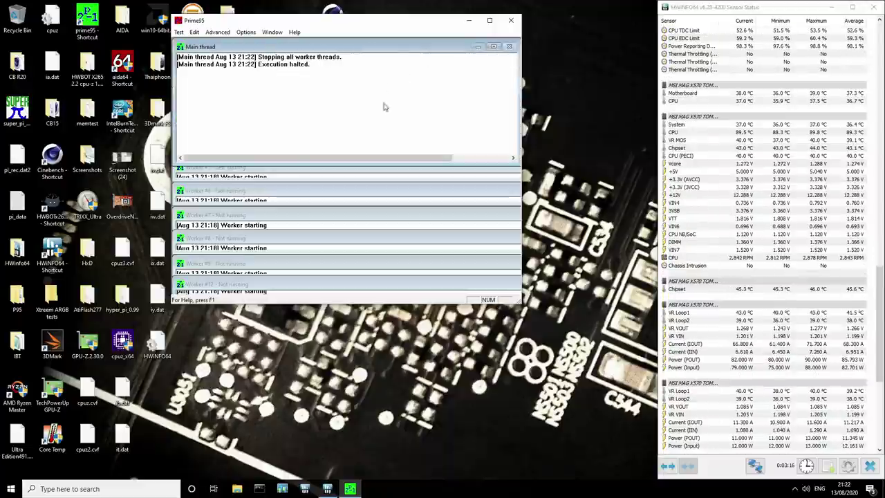
scroll(667, 179, up, 15)
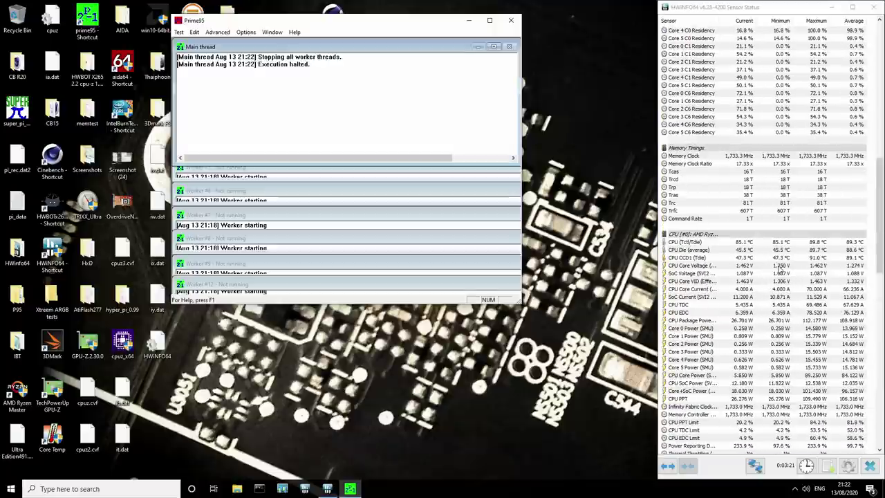
- Close Prime95 and compare the idle CPU (Tctl/Tdie) and CPU Die (average) temperatures in HWiNFO64
click(777, 267)
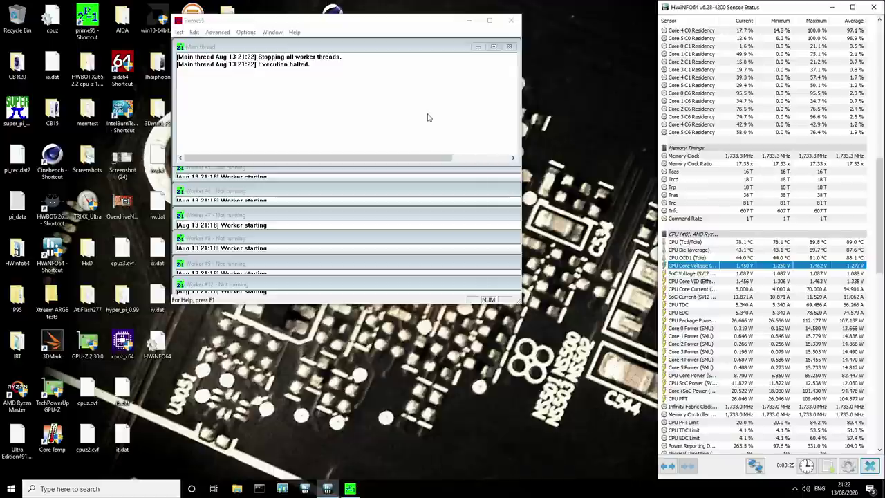
click(510, 21)
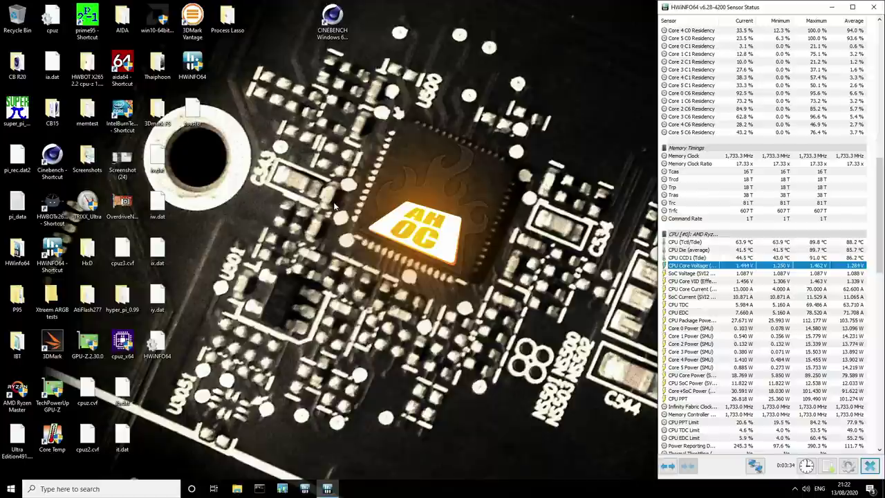
click(750, 250)
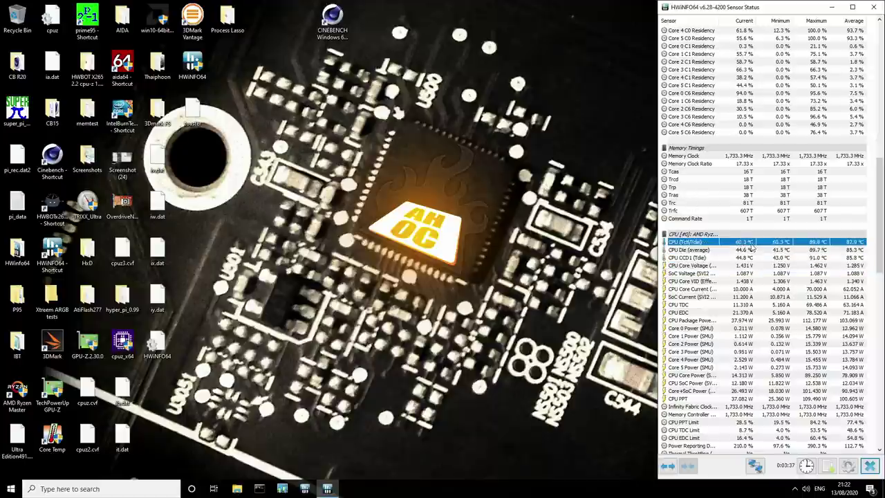
click(741, 243)
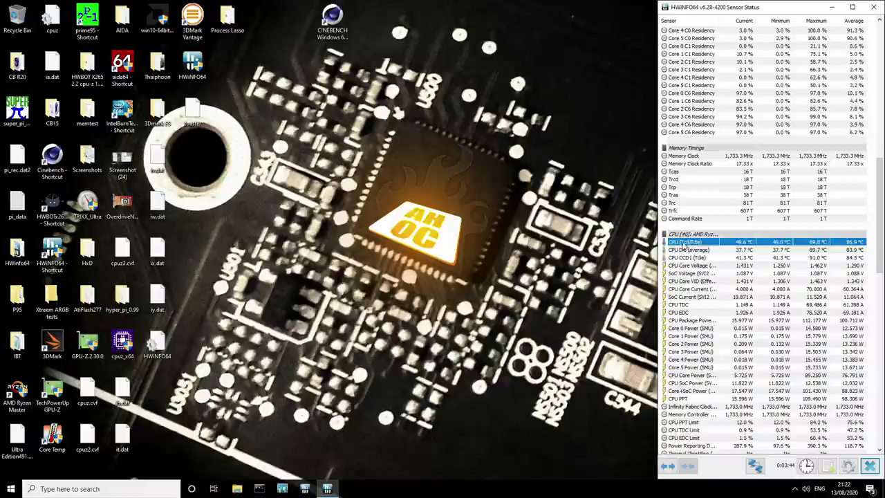
click(744, 250)
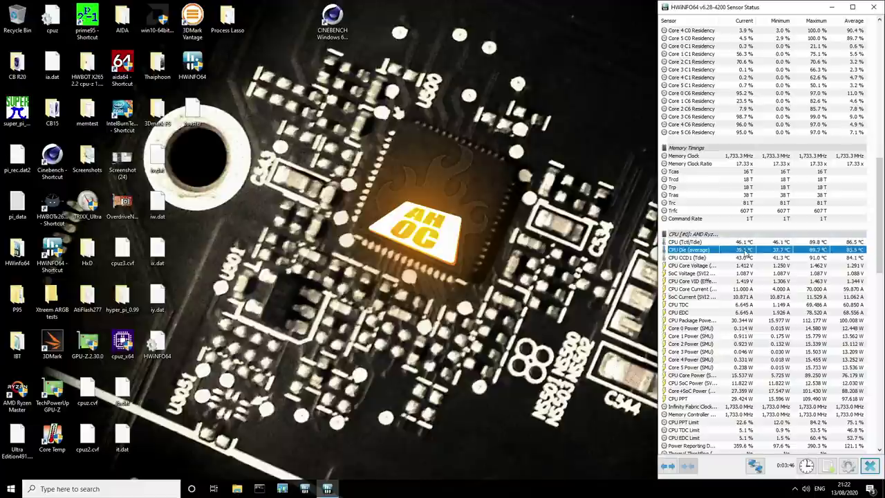
click(740, 244)
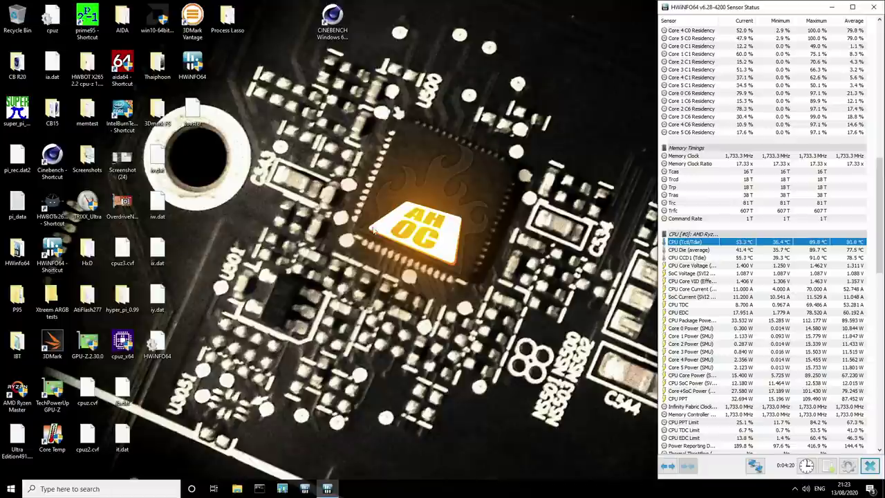
- Restart Windows, forcing Program Manager to close, and enter the MSI Click BIOS 5 setup
click(11, 489)
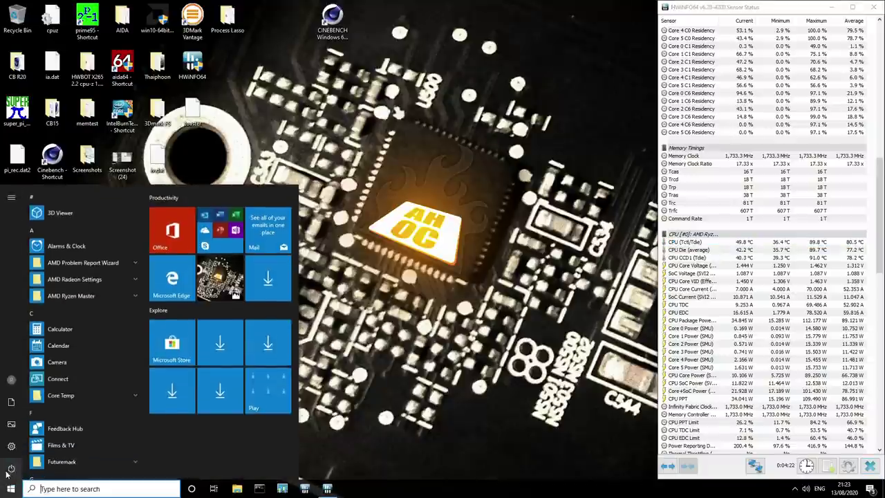
click(12, 468)
click(28, 448)
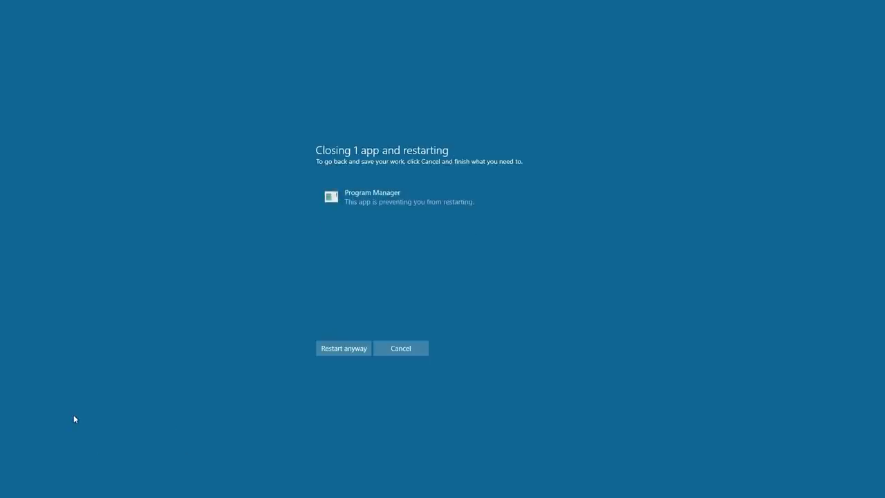
click(334, 349)
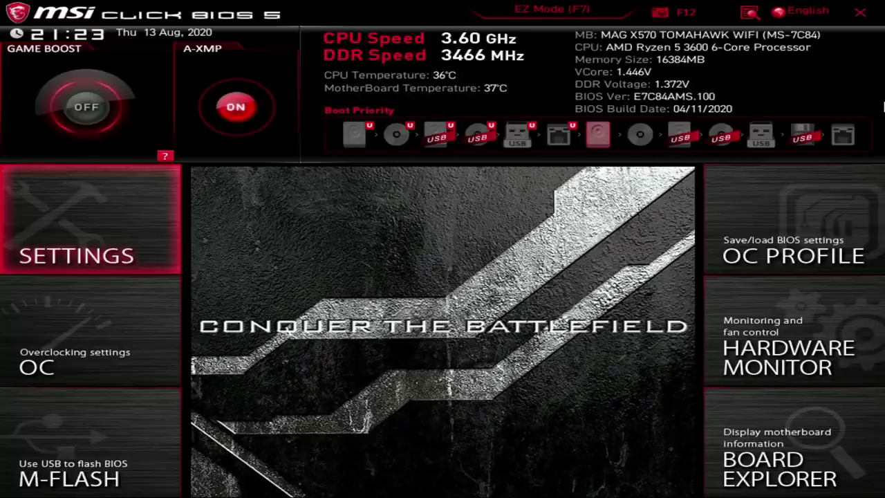
- In the overclocking settings, switch CPU Core Voltage to Override Mode with an override voltage of 1.3250 V
key(Down)
key(Return)
key(Down)
key(Down)
key(Down)
key(Down)
key(Down)
key(Down)
key(Down)
key(Down)
key(Down)
key(Down)
key(Down)
key(Down)
key(Down)
key(Down)
key(Down)
key(Down)
key(Down)
key(Down)
key(Down)
key(Down)
key(Down)
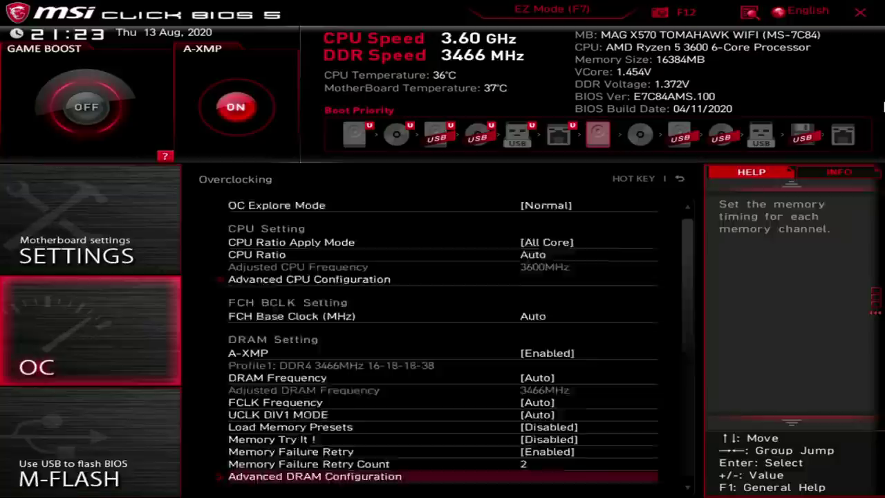
key(Up)
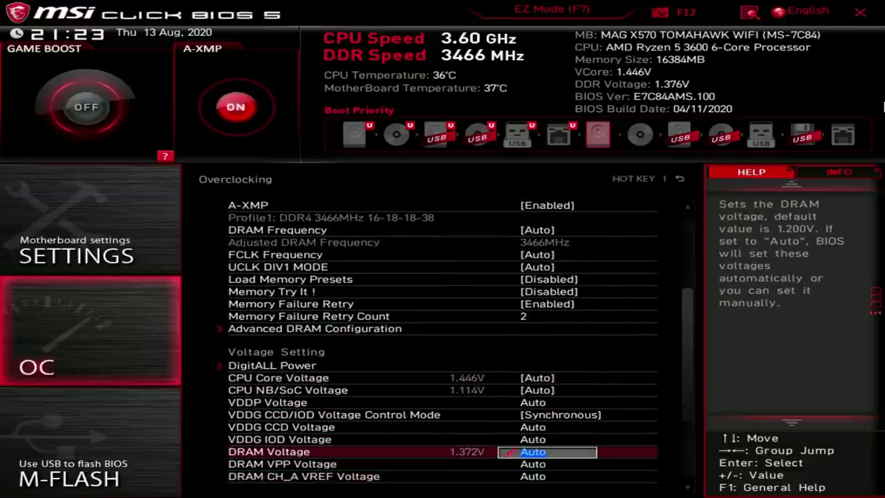
key(Up)
key(Up)
key(Up)
key(Up)
key(Up)
key(Up)
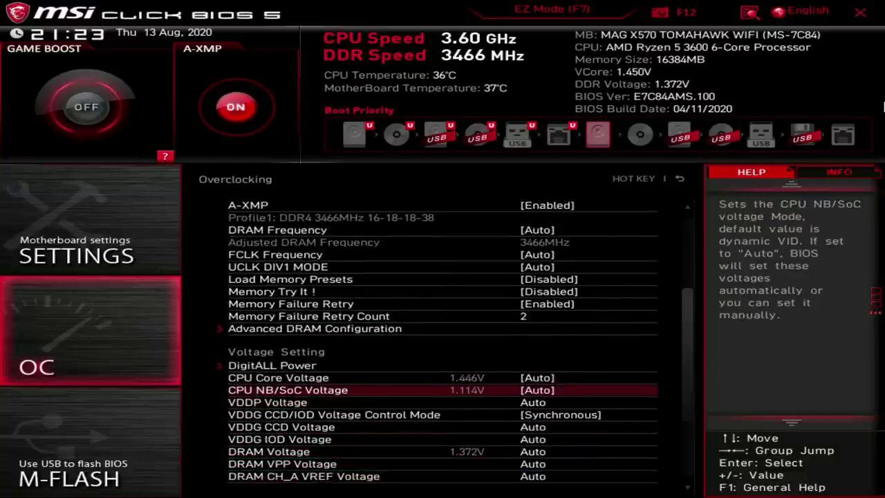
key(Return)
key(Down)
key(Down)
key(Up)
key(Up)
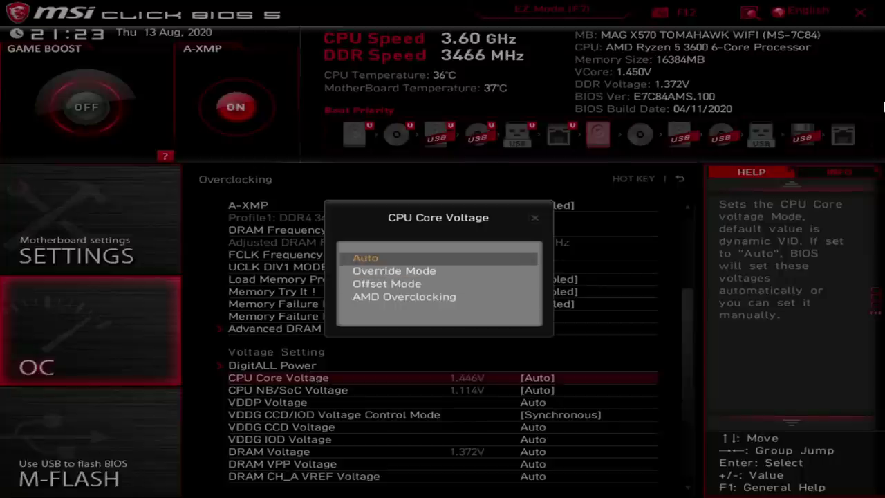
key(Return)
key(Return)
key(Down)
key(Return)
key(Down)
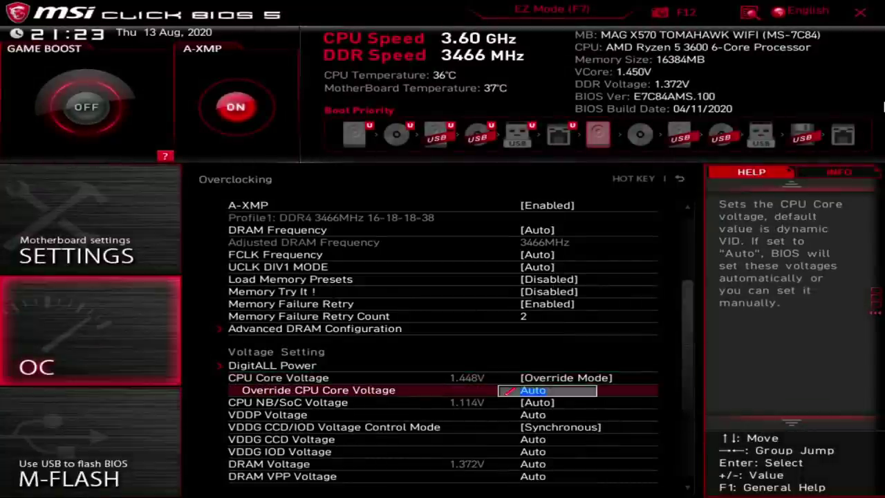
text(1.33)
key(Return)
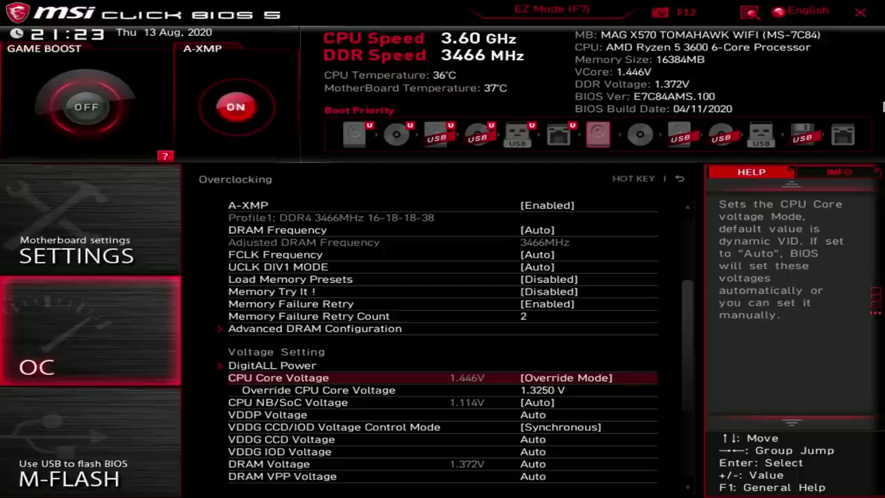
- Set CPU Loadline Calibration Control to Mode 4 in the DigitALL Power settings
key(Up)
key(Up)
key(Return)
key(Up)
key(Return)
key(Down)
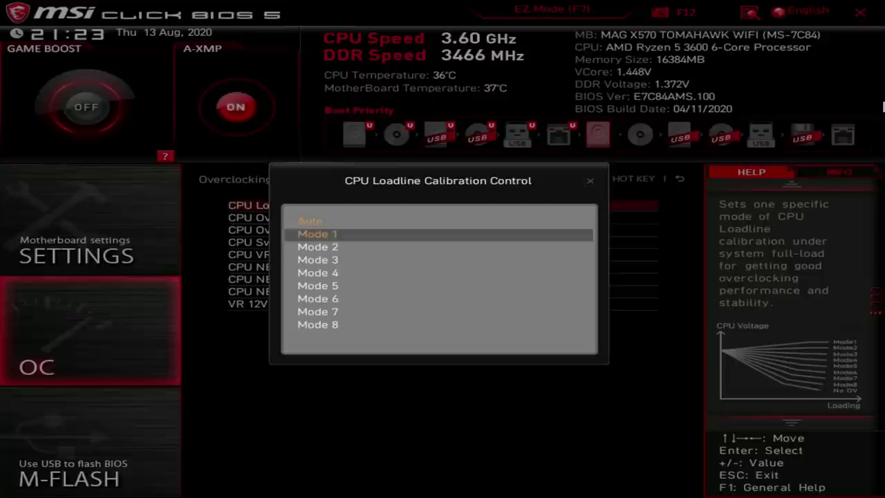
key(Down)
key(Down)
key(Down)
key(Return)
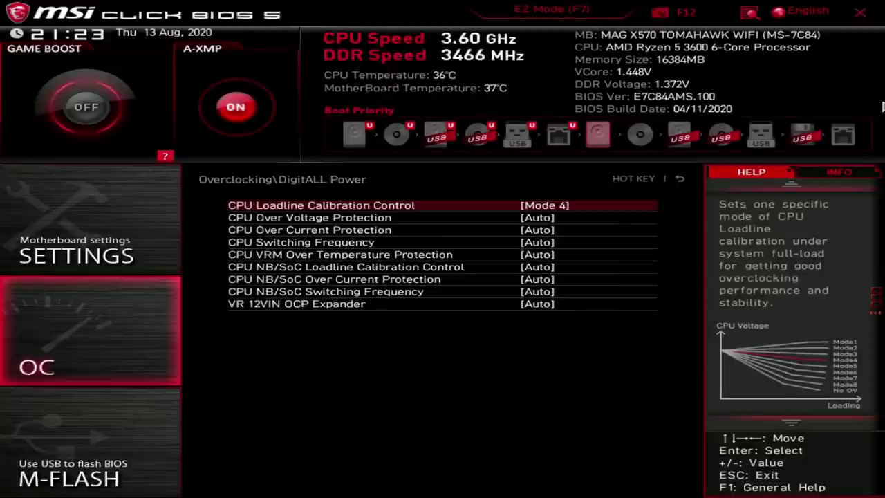
- Set CPU Over Voltage Protection to 400 mV
key(Down)
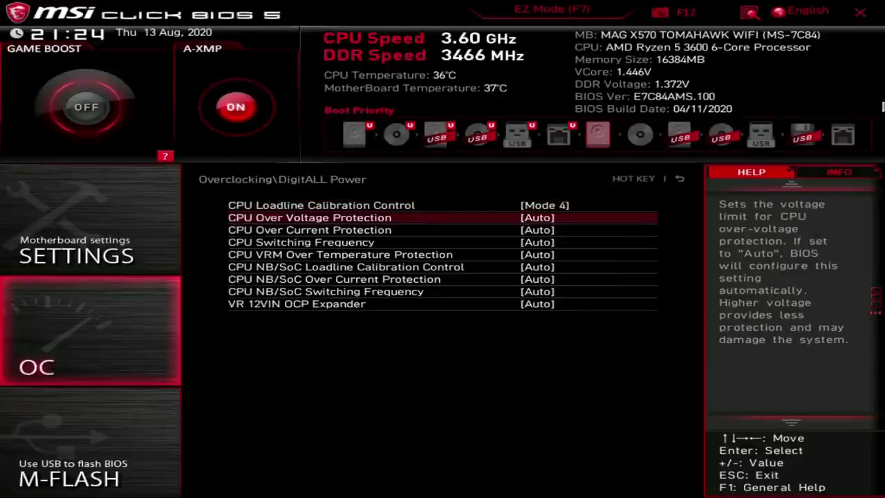
key(Return)
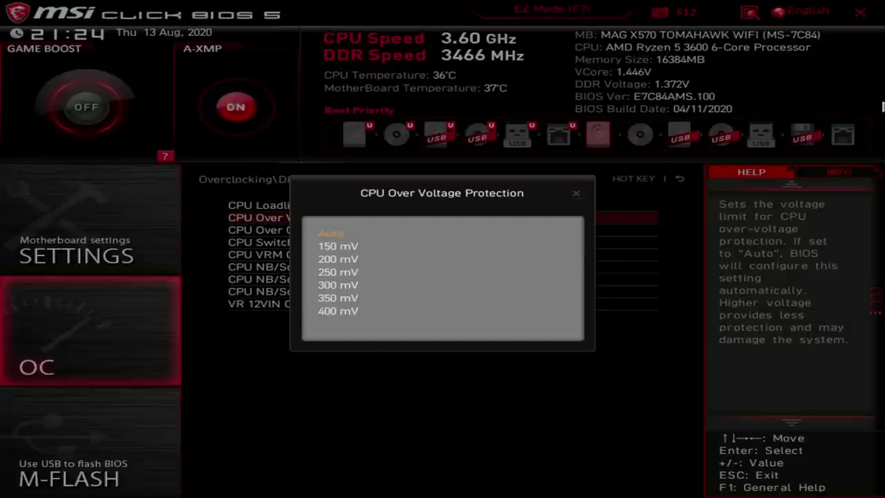
key(Down)
key(Down)
key(Down)
key(Down)
key(Down)
key(Down)
key(Return)
- Set CPU Over Current Protection to Enhanced
key(Down)
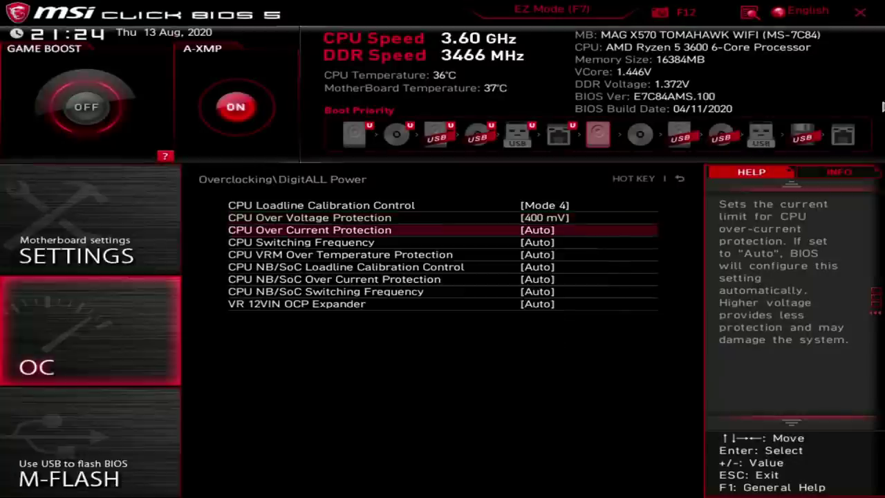
key(Return)
key(Down)
key(Return)
- Set CPU Switching Frequency to 500 KHz
key(Down)
key(Return)
key(Down)
key(Down)
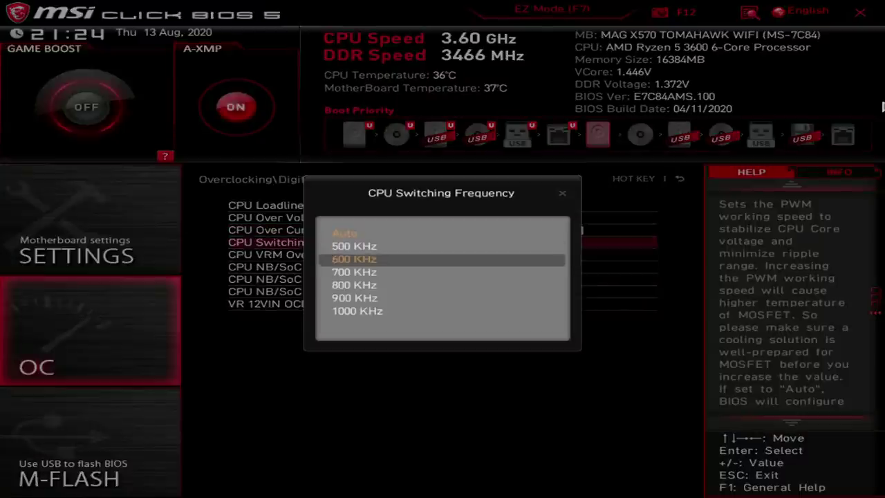
key(Down)
key(Up)
key(Up)
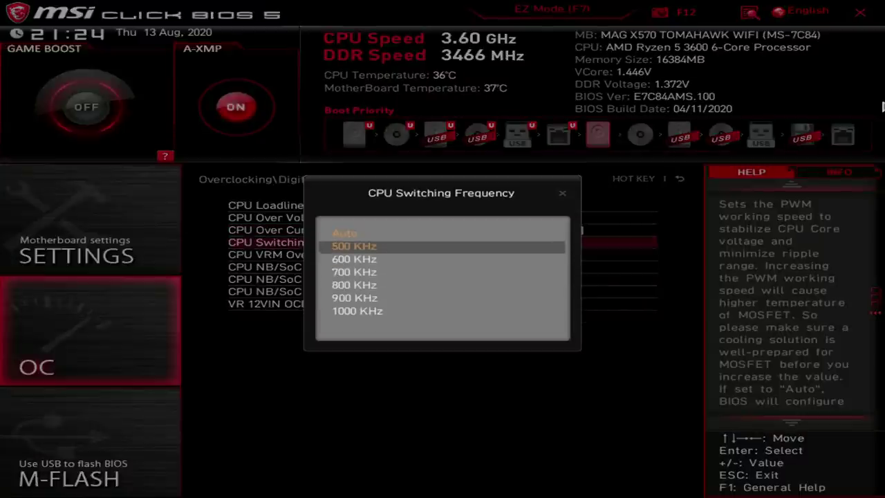
key(Return)
- Go through the available CPU Switching Frequency options and set it to 700 KHz
key(Return)
key(Down)
key(Down)
key(Down)
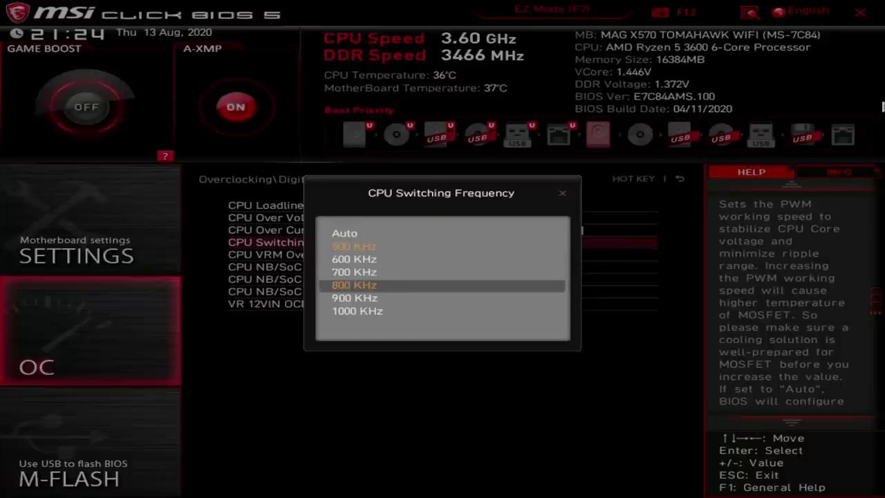
key(Up)
key(Down)
key(Down)
key(Down)
key(Up)
key(Up)
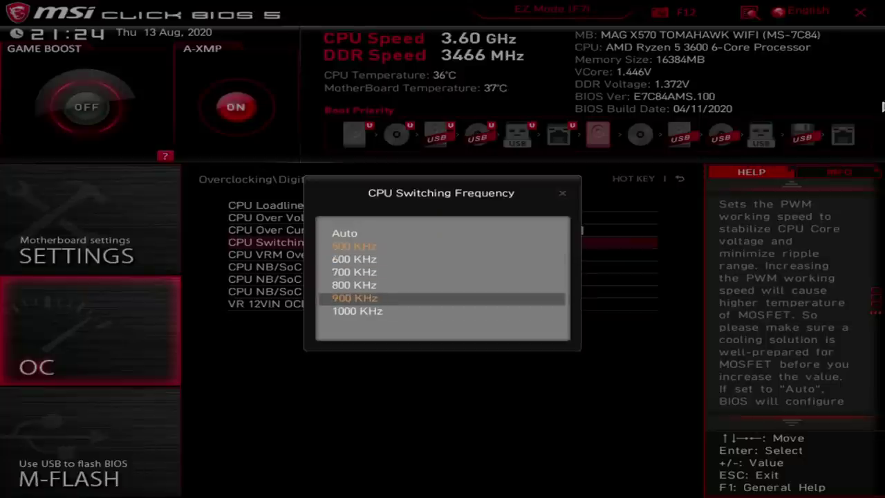
key(Down)
key(Down)
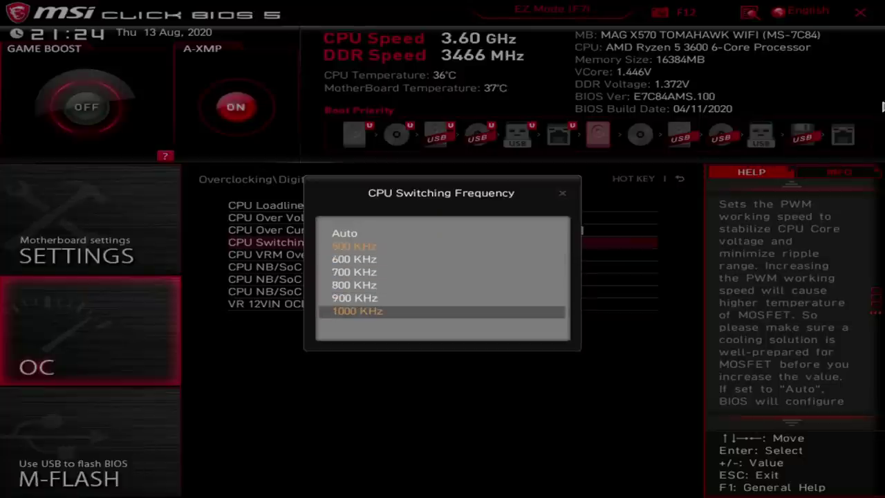
key(Up)
key(Up)
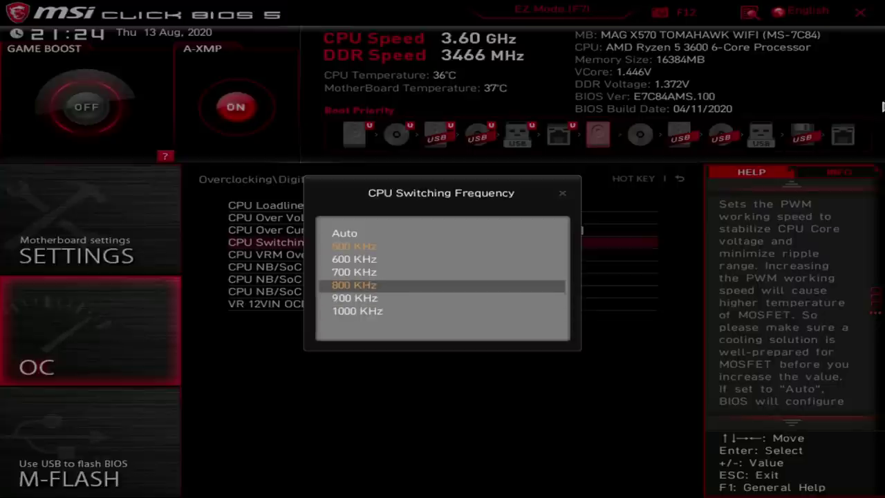
key(Down)
key(Down)
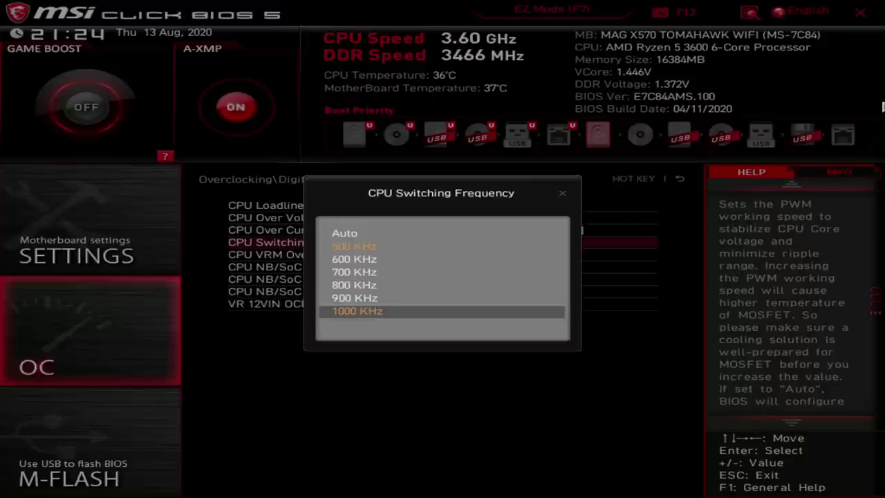
key(Up)
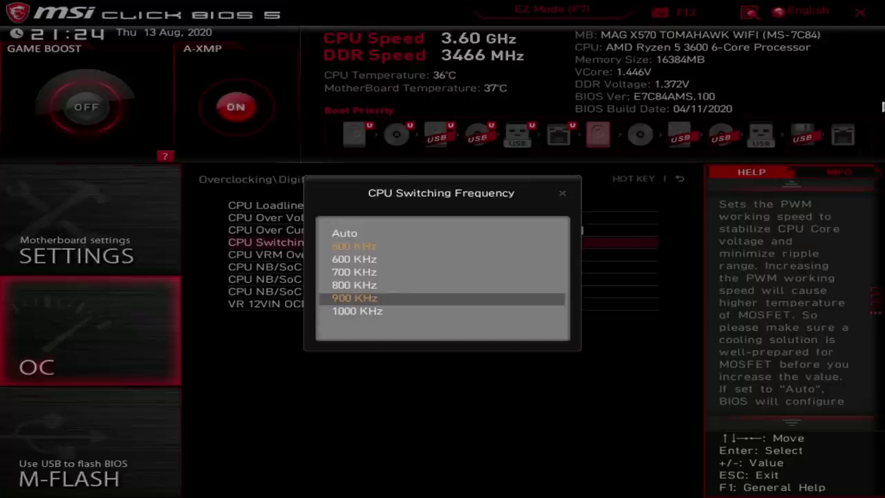
key(Up)
key(Up)
key(Up)
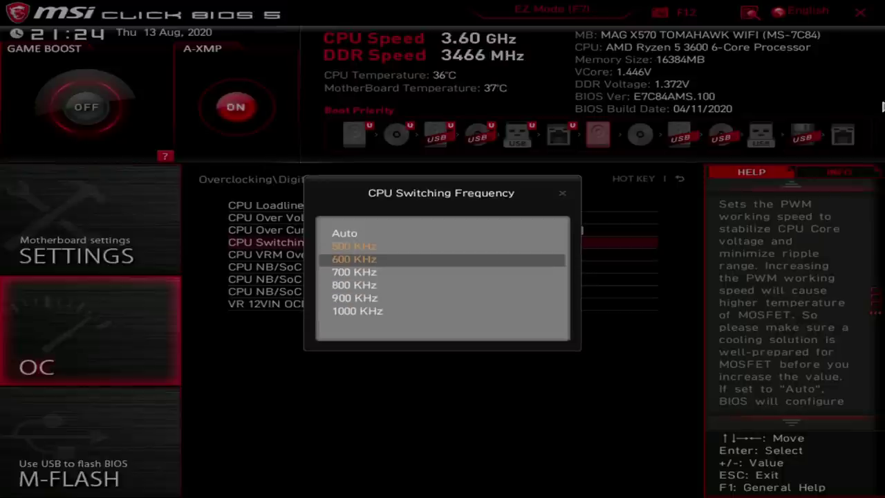
key(Up)
key(Down)
key(Up)
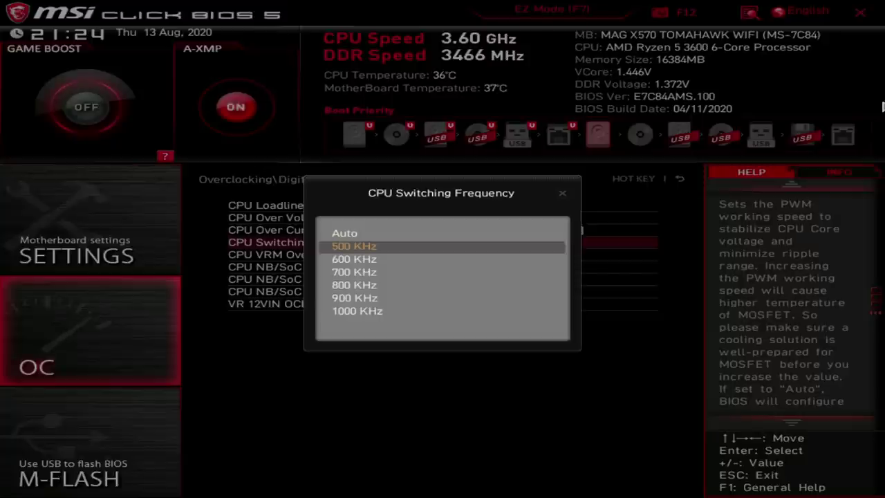
key(Down)
key(Down)
key(Return)
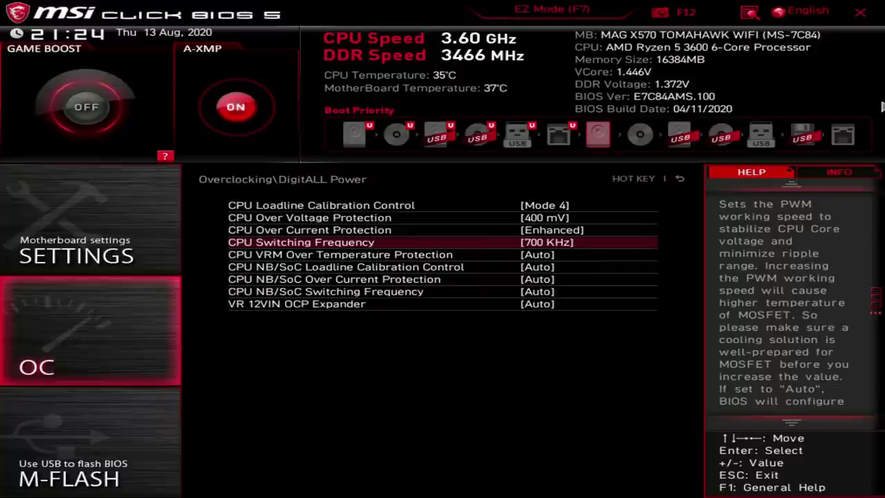
- Review the options for CPU VRM Over Temperature Protection and CPU NB/SoC Loadline Calibration Control
key(Down)
key(Return)
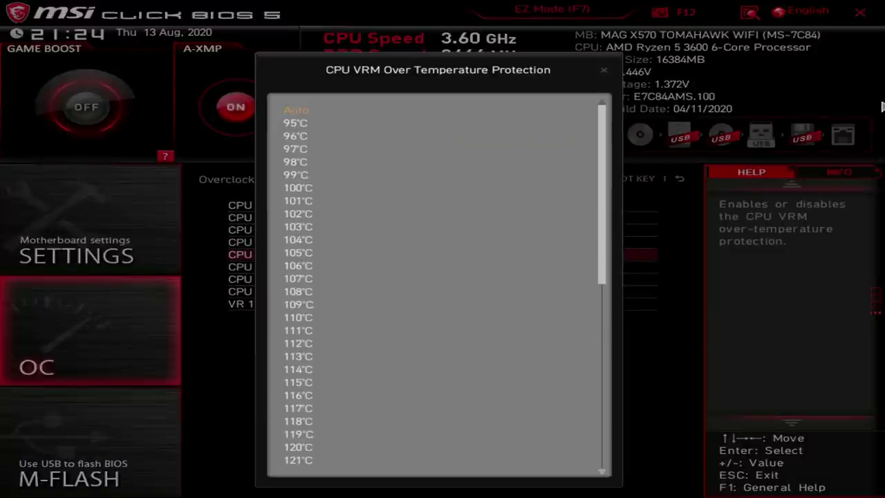
key(Escape)
key(Down)
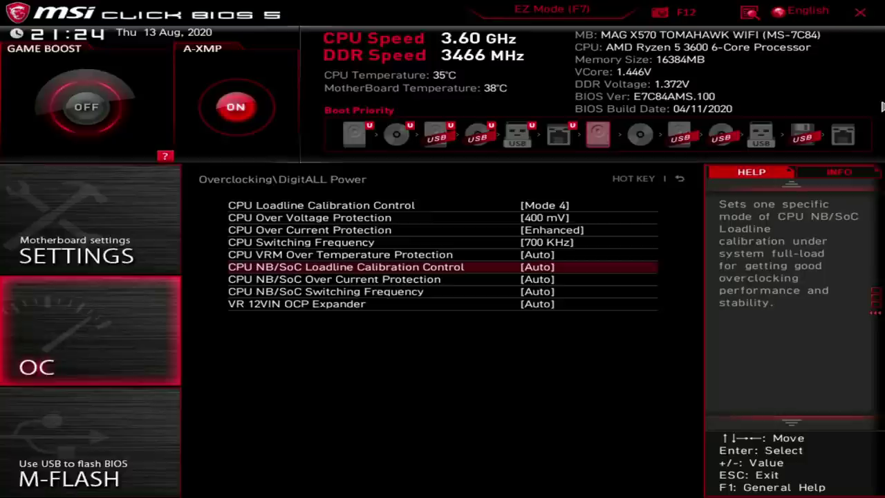
key(Return)
key(Down)
key(Down)
key(Down)
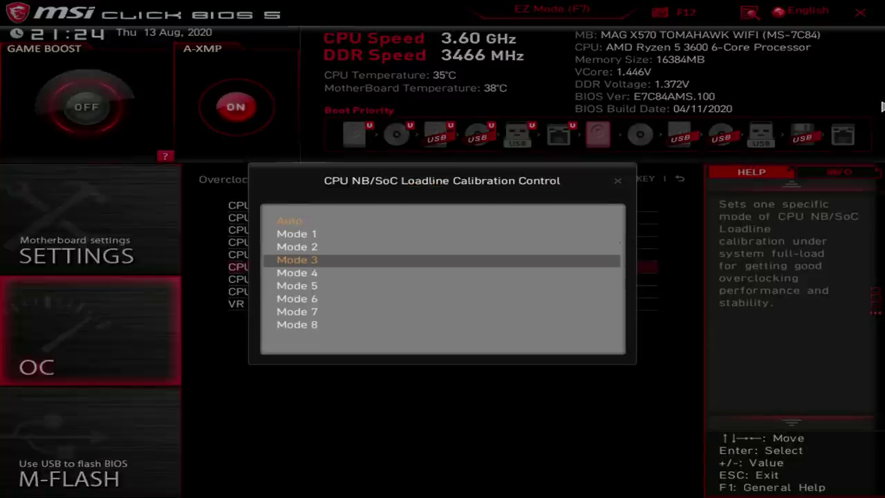
key(Escape)
key(Down)
key(Down)
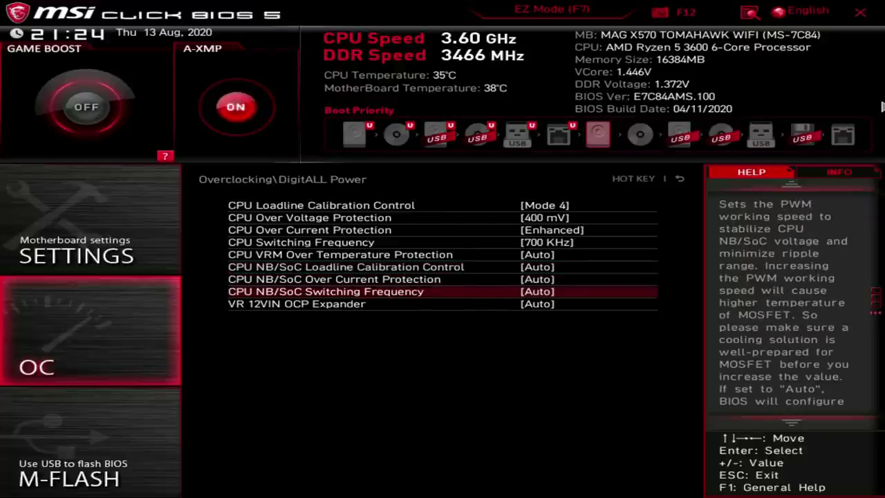
- Set VR 12VIN OCP Expander to Enabled and return to the main Overclocking settings
key(Down)
key(Return)
key(Down)
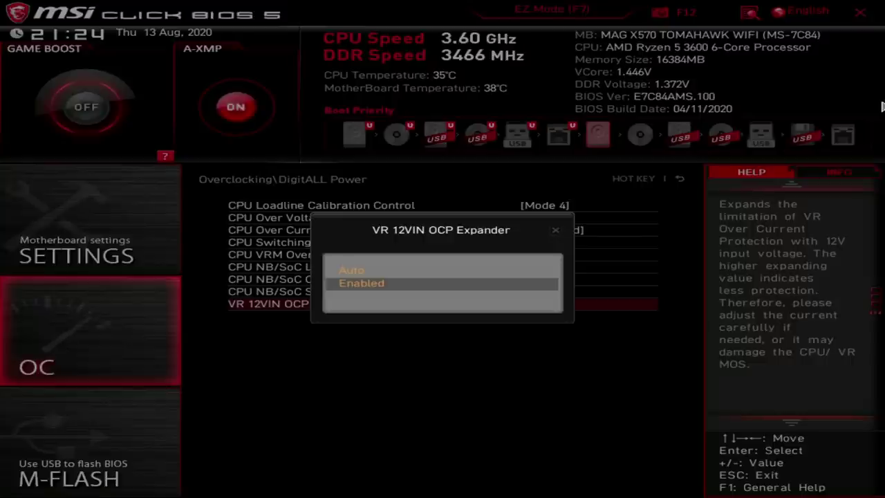
key(Return)
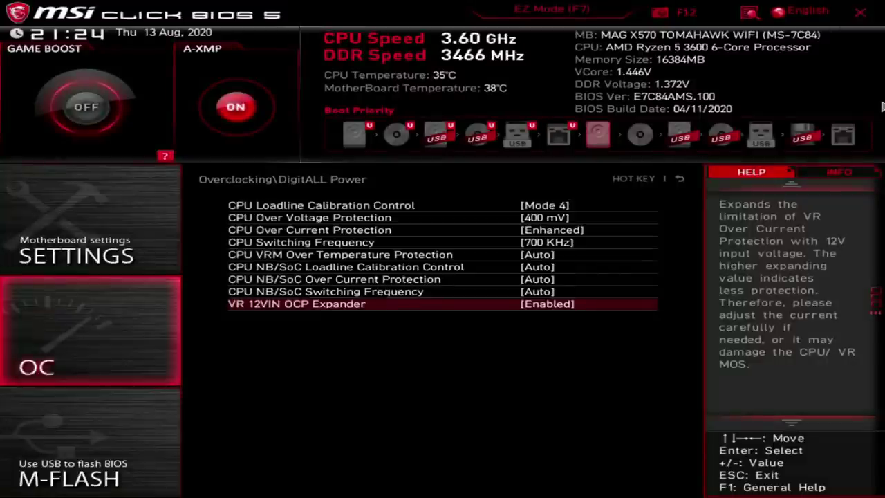
key(Escape)
- Open the CPU Ratio value under CPU Setting and leave it without entering anything
key(Up)
key(Down)
key(Down)
key(Down)
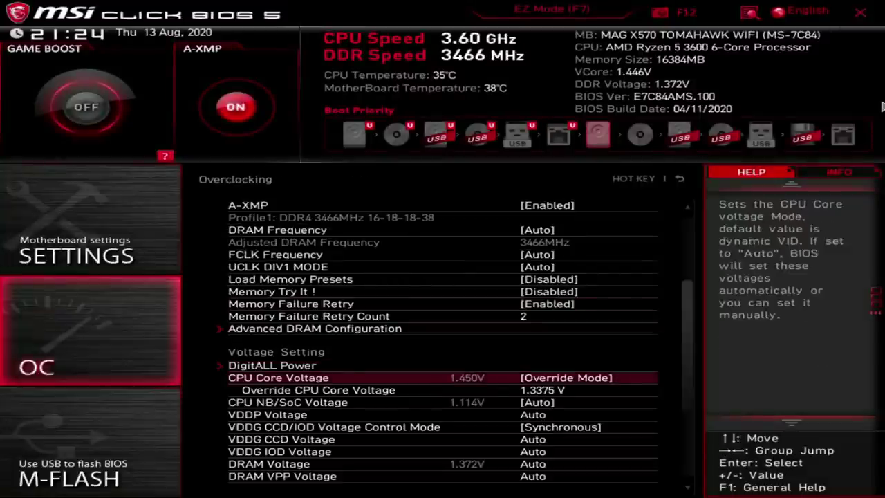
key(Up)
key(Up)
key(Up)
key(Up)
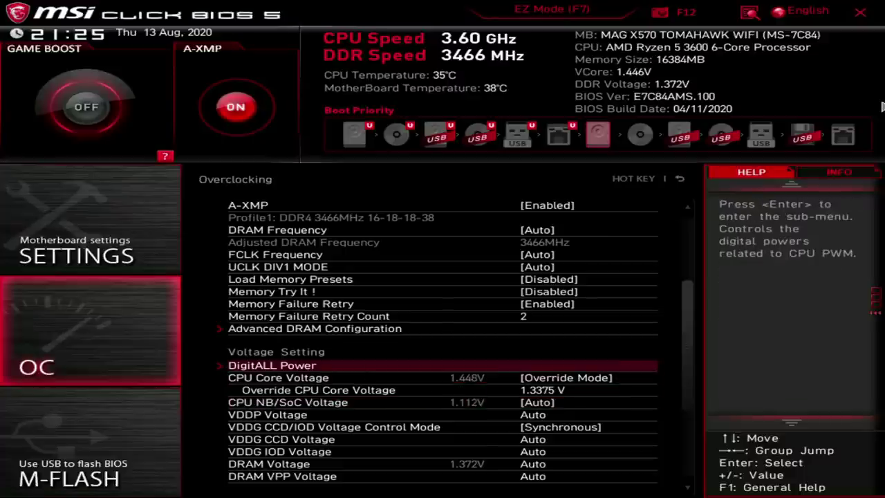
key(Up)
key(Up)
key(Up)
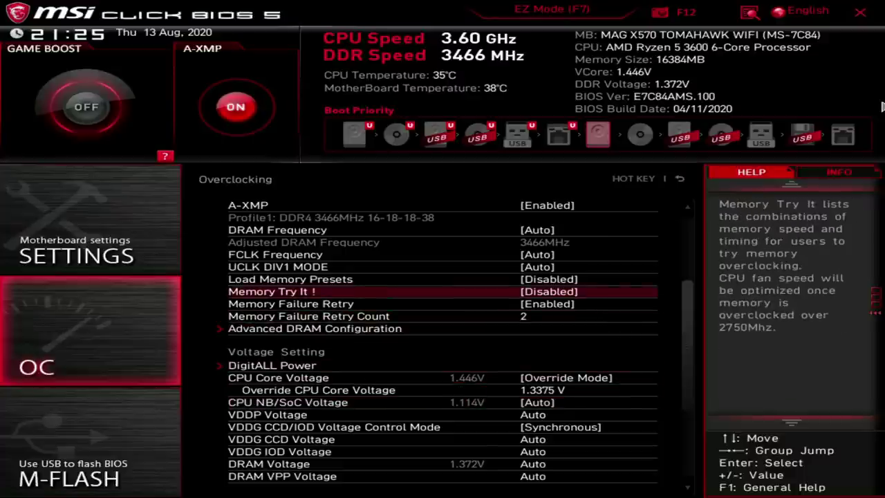
key(Home)
key(Down)
key(Down)
key(Return)
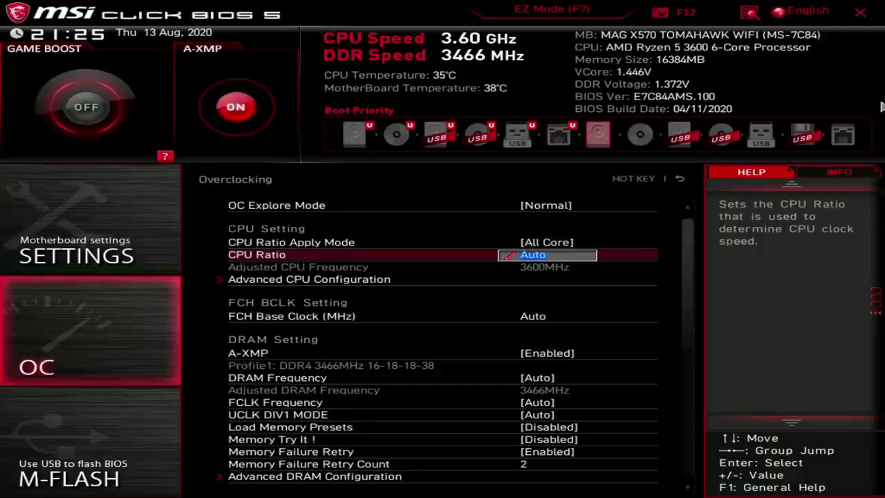
key(Escape)
- View the available OC Explore Mode options and close the list without choosing one
key(Down)
key(Up)
key(Up)
key(Up)
key(Return)
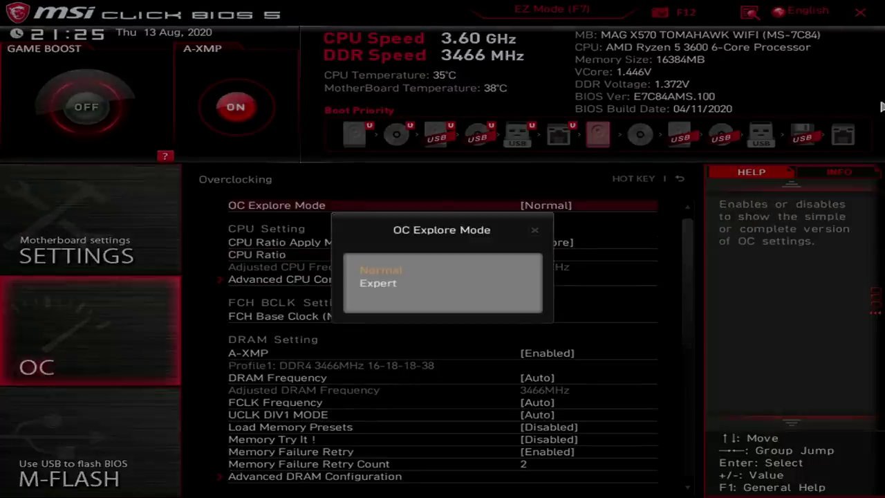
key(Escape)
- Open the CPU Ratio Apply Mode options and highlight Per CCX
key(Down)
key(Return)
key(Down)
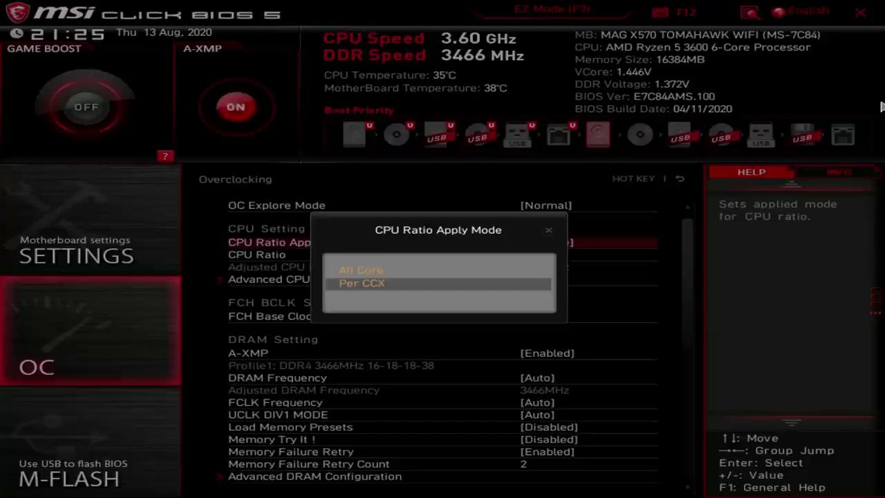
- Switch the CPU Ratio Apply Mode to Per CCX
key(Return)
key(Down)
key(Return)
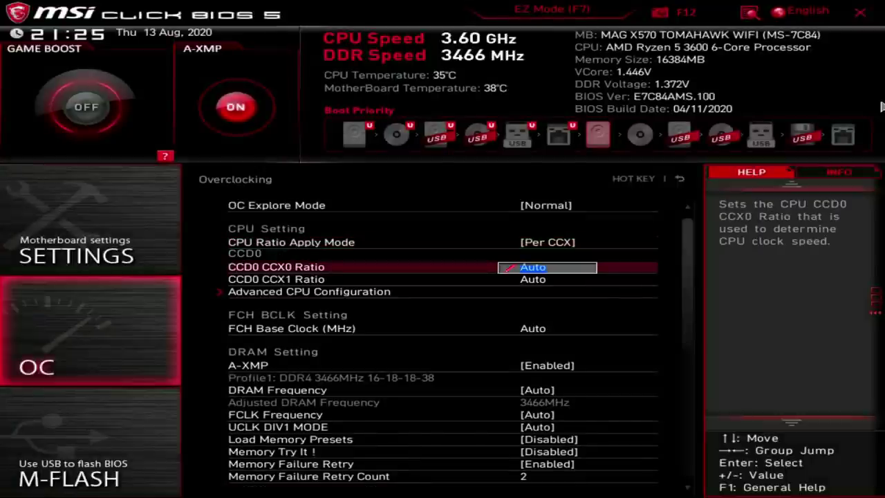
key(Escape)
- Return the CPU Ratio Apply Mode to All Core
key(Up)
key(Return)
key(Up)
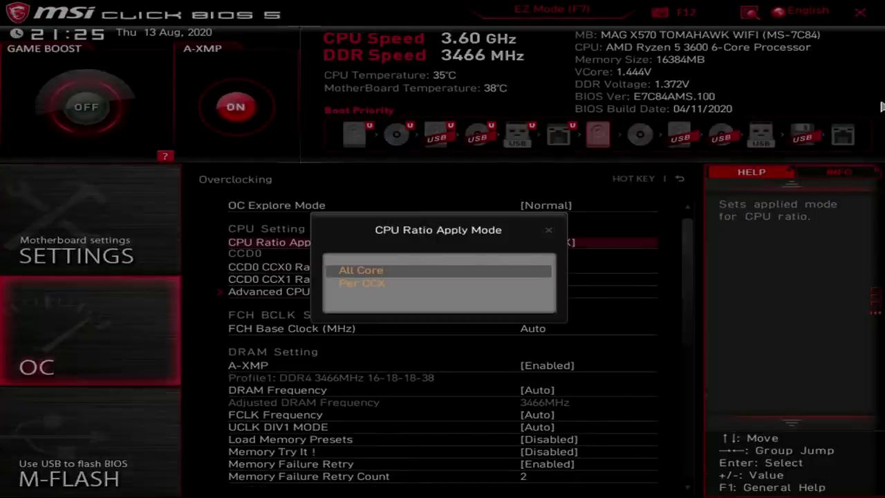
key(Return)
- Set the all-core CPU Ratio to 41.00
key(Down)
key(Return)
text(4)
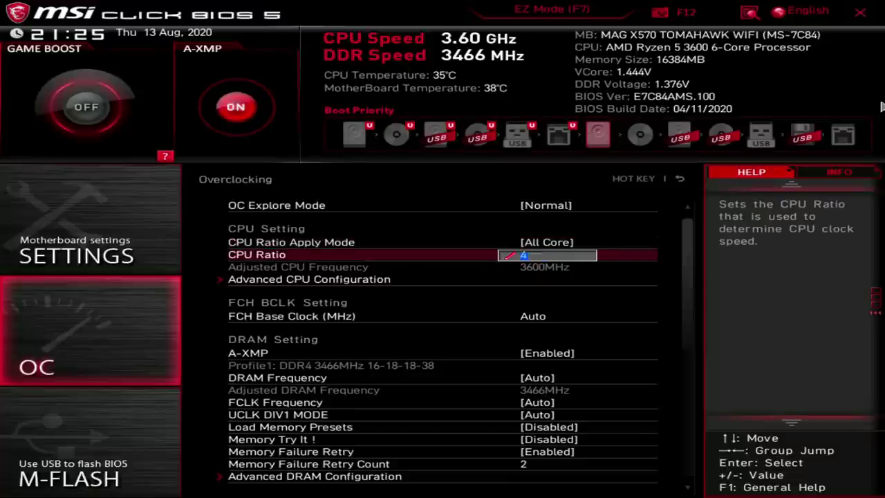
text(1.00)
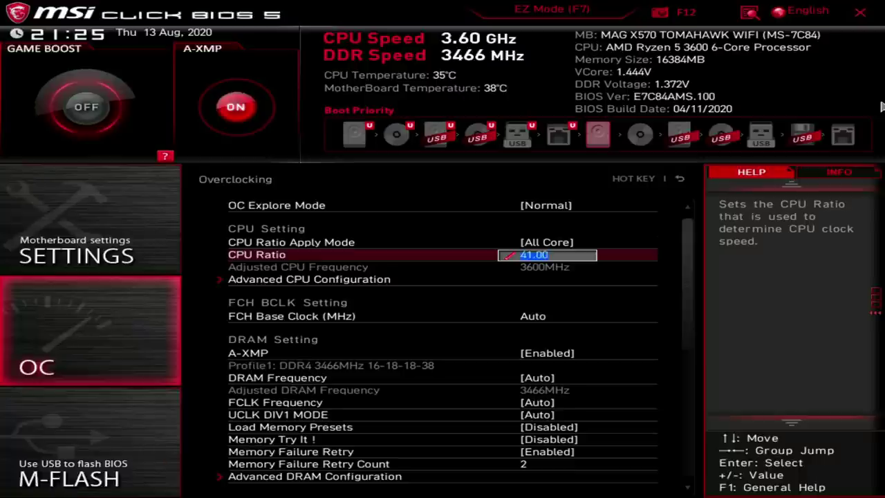
key(Return)
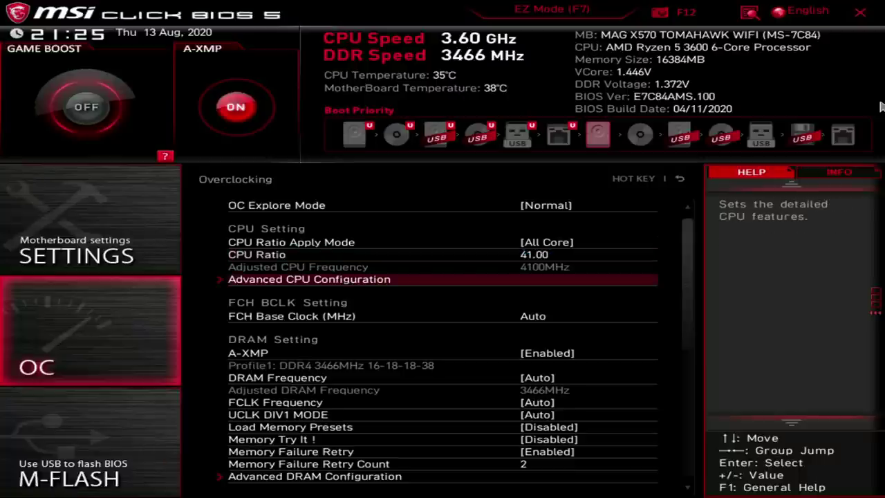
- Review the Advanced CPU Configuration settings and recheck the CPU Ratio value in the overclocking settings
key(Return)
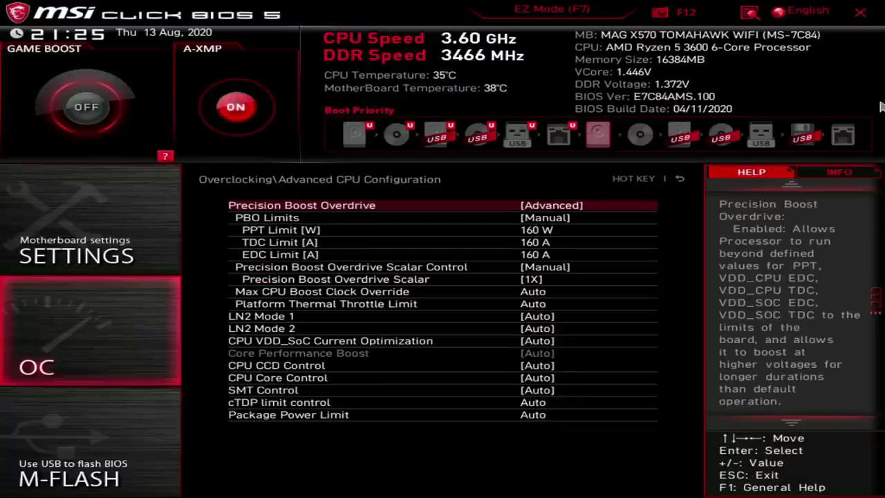
key(Escape)
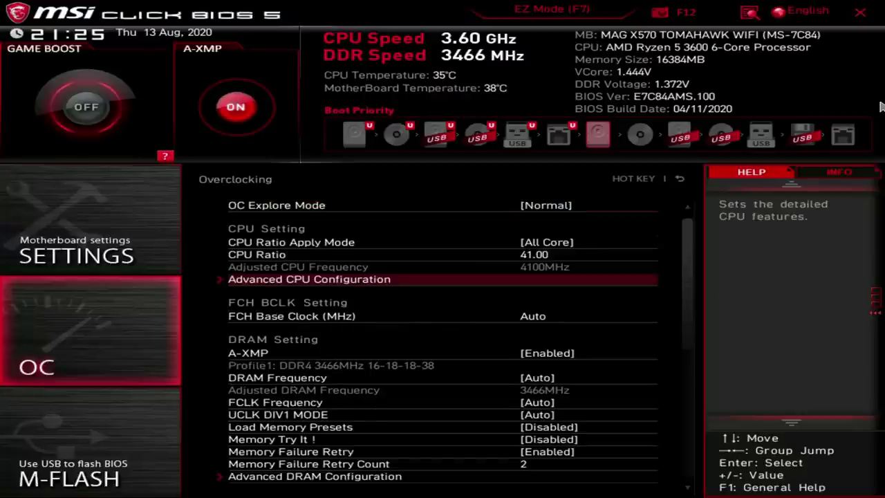
key(Up)
key(Return)
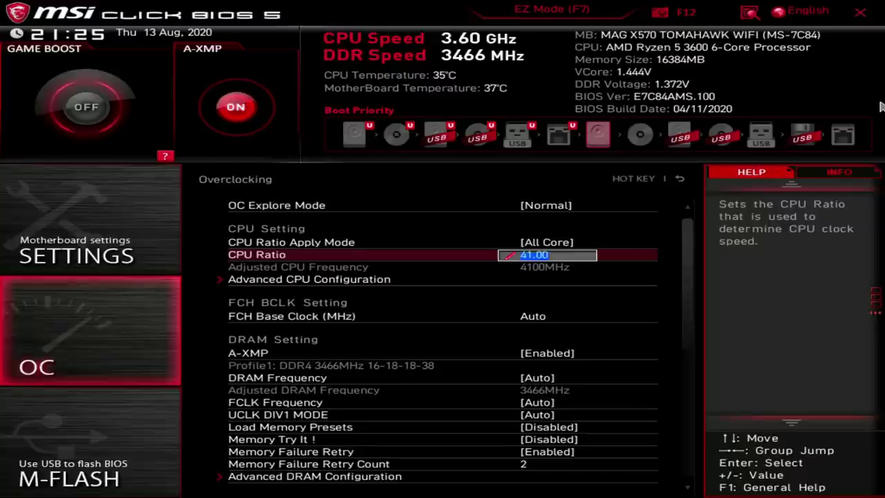
key(Return)
- Open CPU Features and look over its options, including Global C-state Control and Spread Spectrum
key(End)
key(Return)
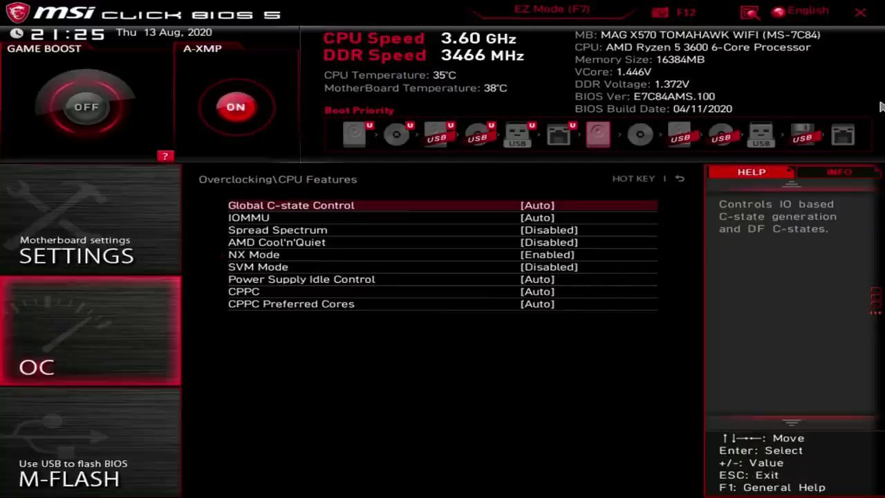
key(Down)
key(Down)
key(Down)
key(Up)
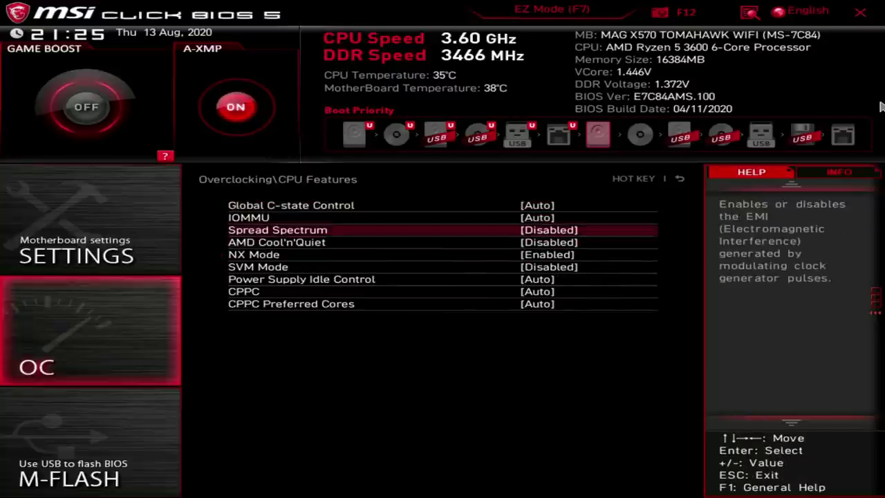
key(Up)
key(Up)
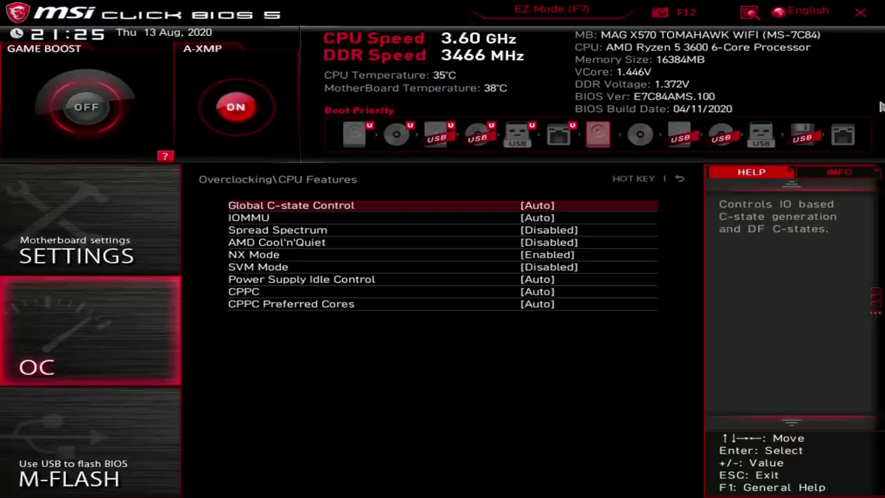
- Review the summary of pending BIOS changes and dismiss it without saving
key(F10)
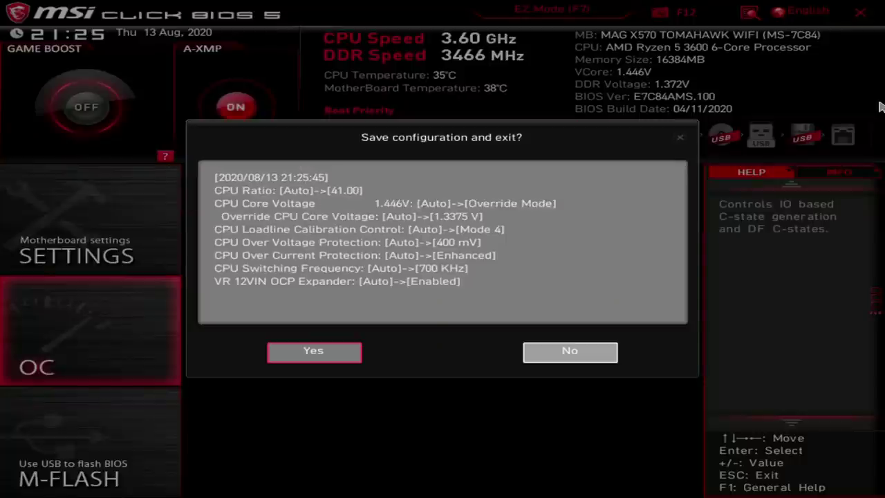
key(Escape)
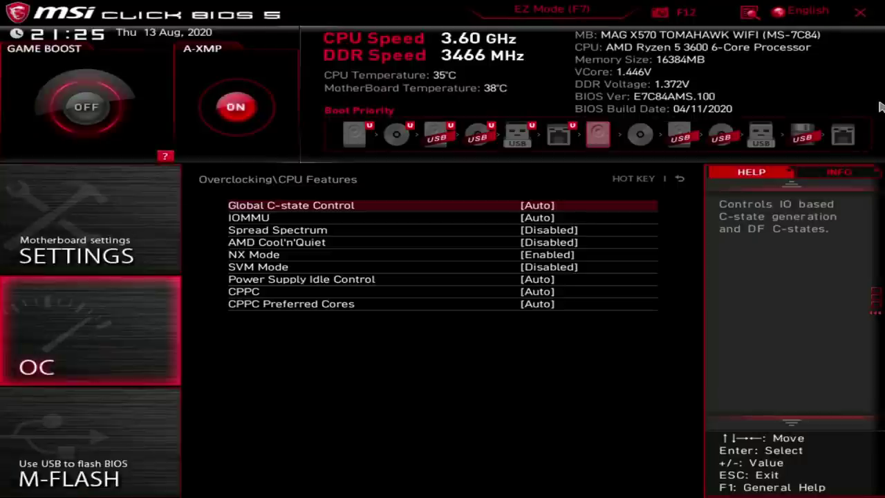
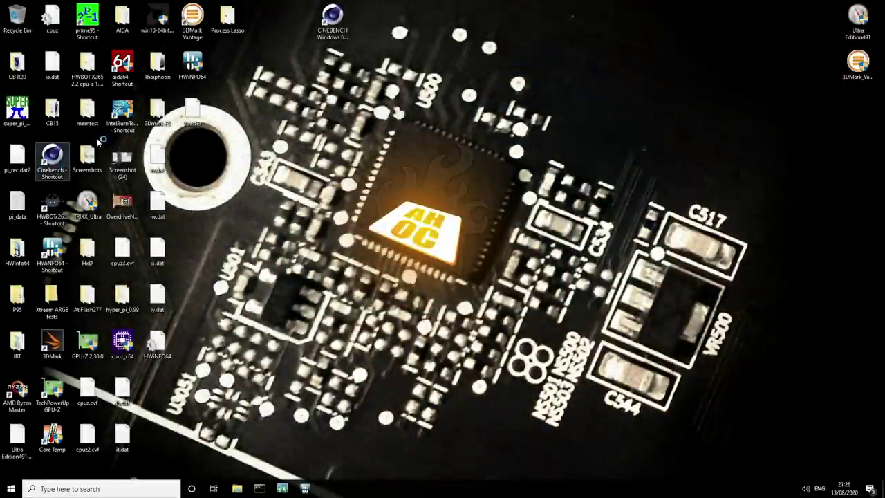
- Launch Cinebench R15 from the desktop and restore its maximized window to a smaller size
double_click(332, 20)
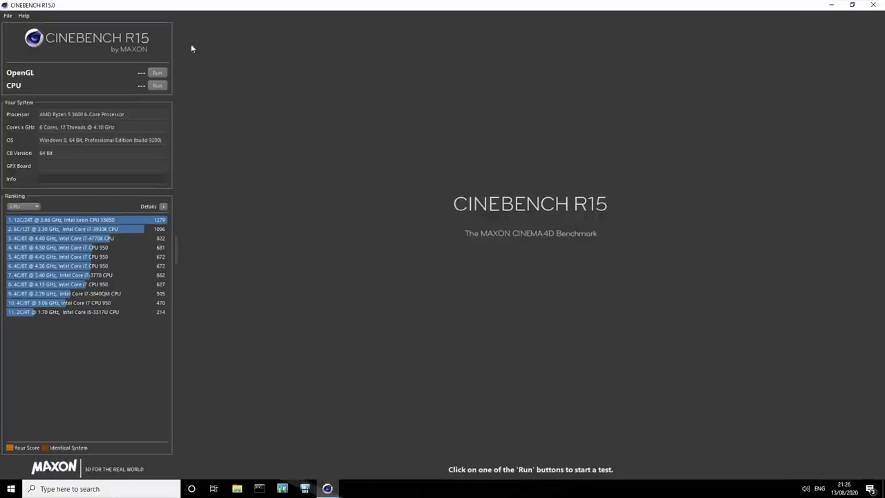
drag(181, 5, 202, 103)
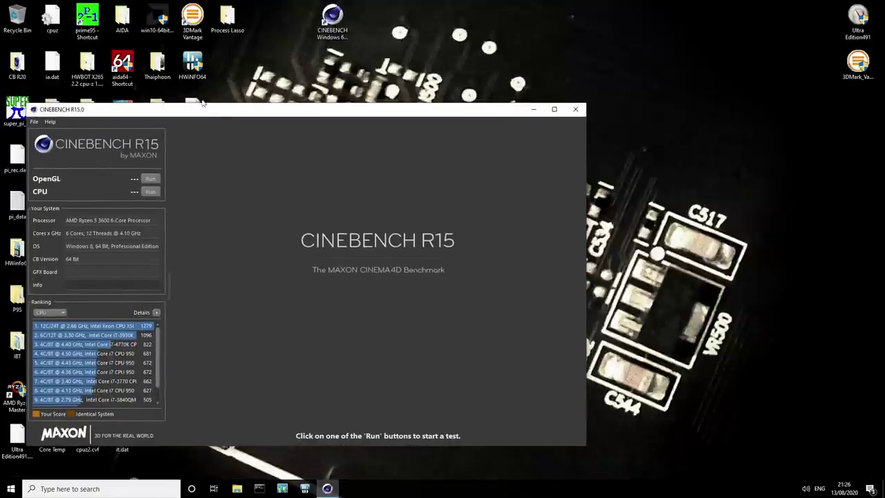
- Launch HWiNFO64 in sensors-only mode and bring the CPU core voltage, temperature and power readings into view
double_click(192, 66)
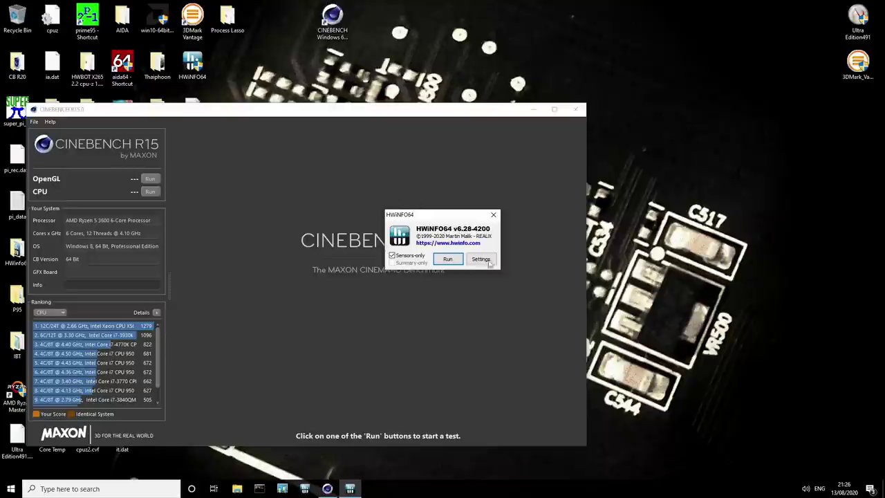
click(447, 259)
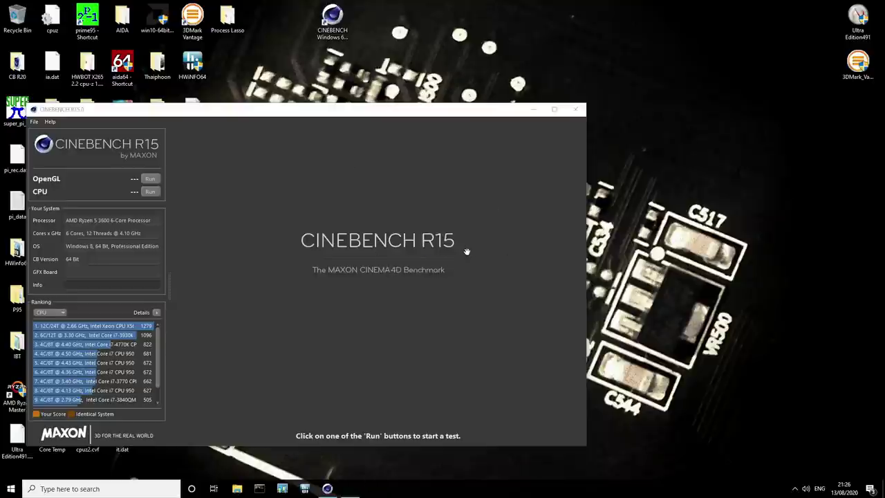
click(711, 174)
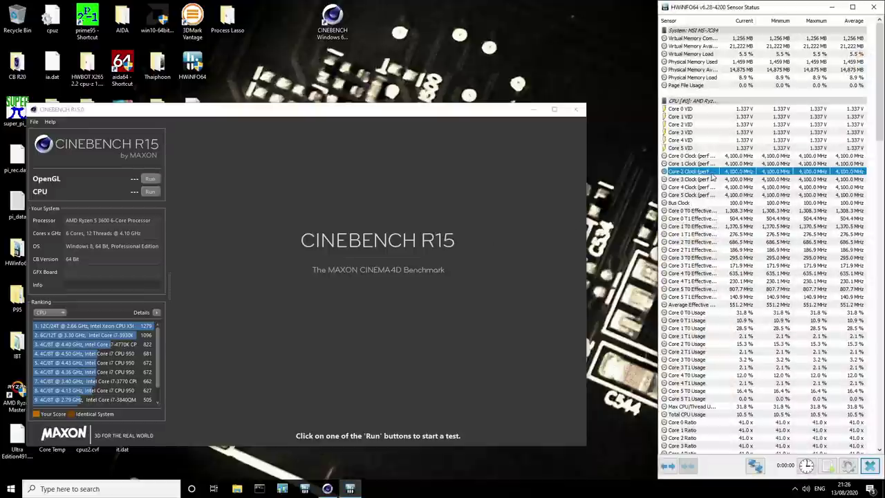
scroll(711, 179, down, 13)
scroll(710, 179, down, 12)
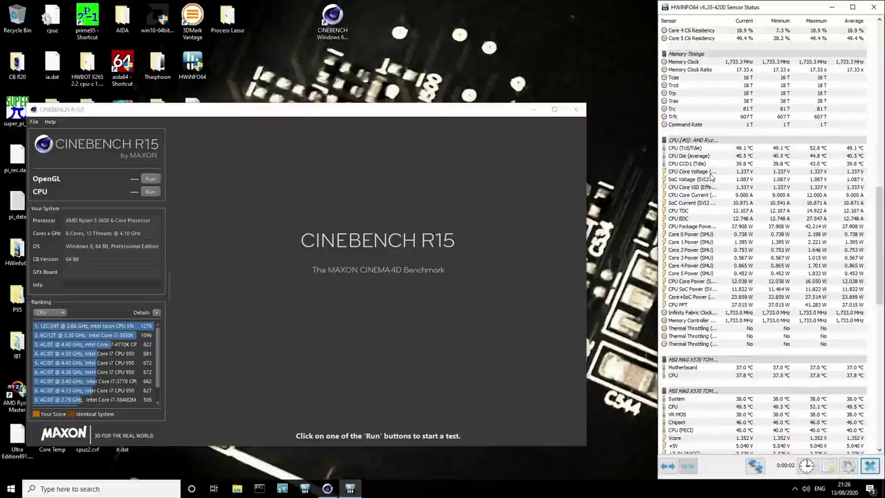
- Run the Cinebench R15 CPU test while checking CPU core voltage, package power and VR output voltage in HWiNFO64
click(150, 191)
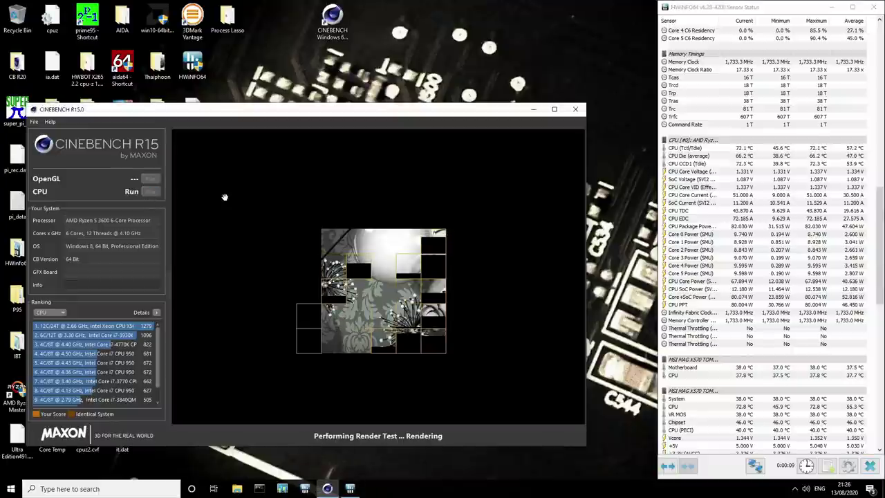
click(732, 172)
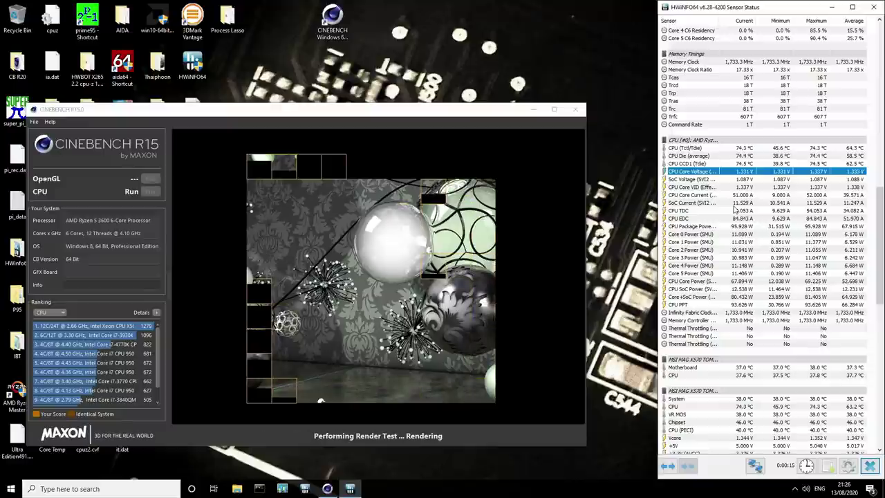
click(741, 228)
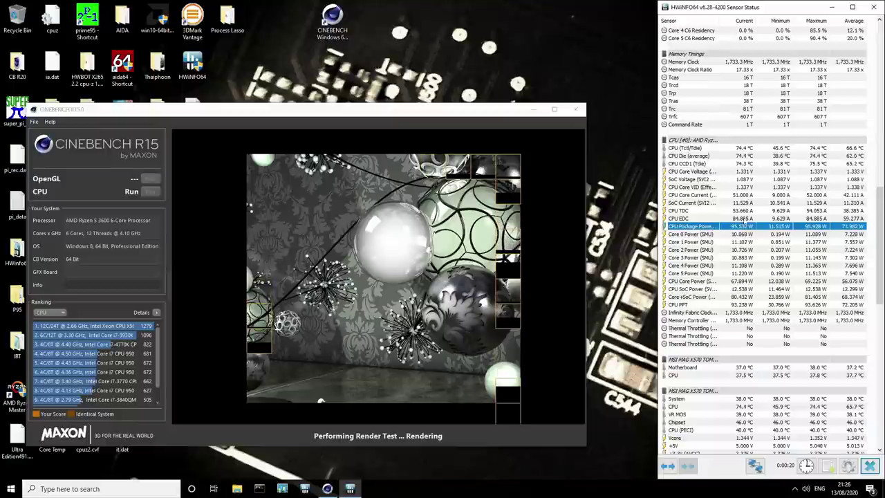
click(746, 173)
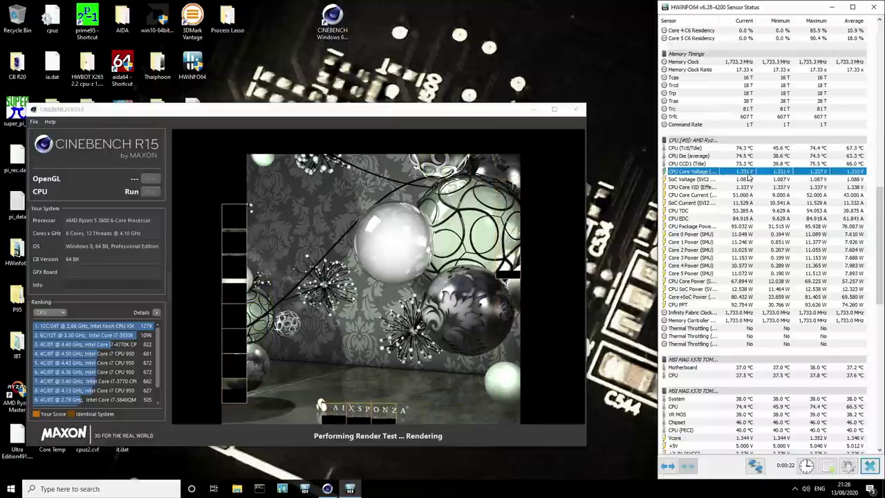
scroll(747, 178, down, 9)
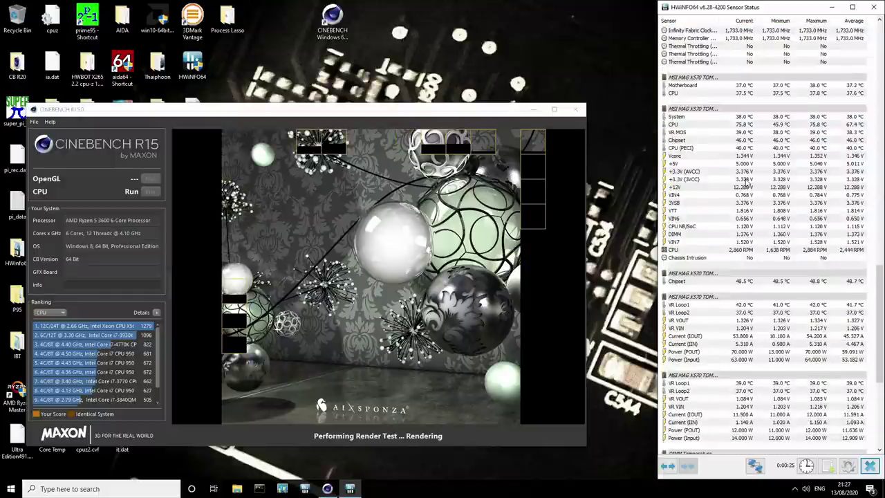
scroll(743, 239, up, 13)
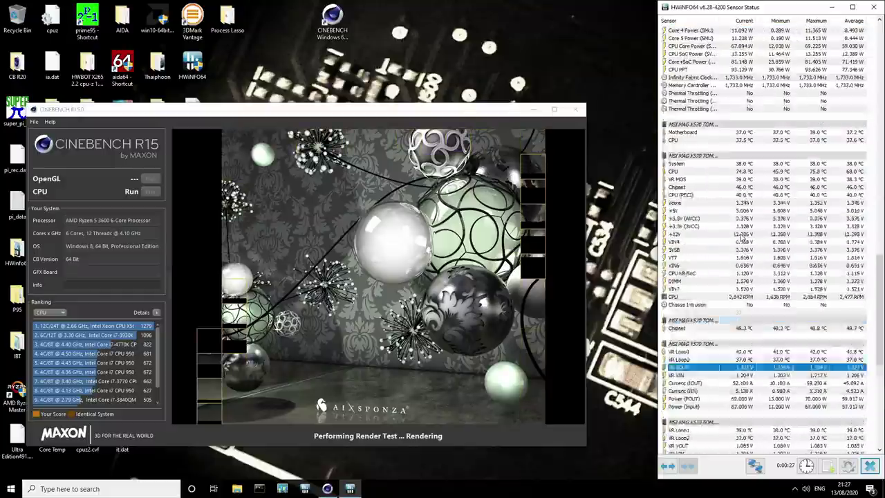
click(747, 197)
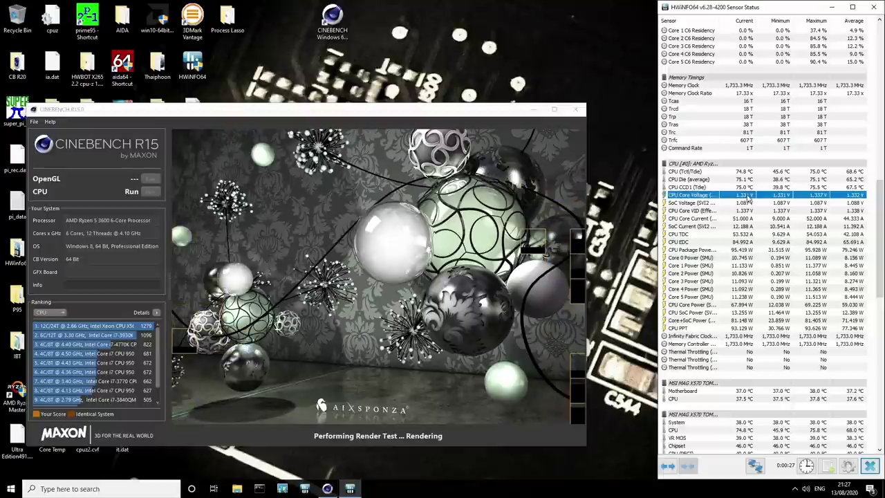
click(386, 216)
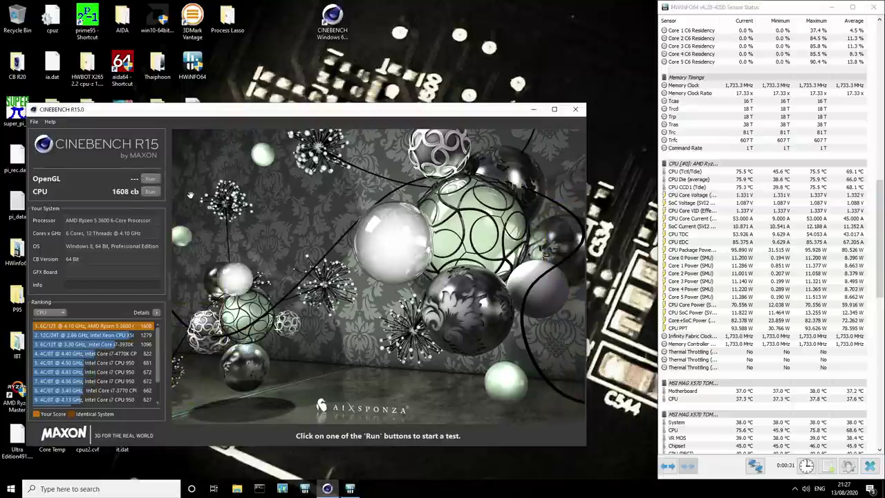
- Rerun the Cinebench R15 CPU test and close the program without saving the benchmark score
click(150, 192)
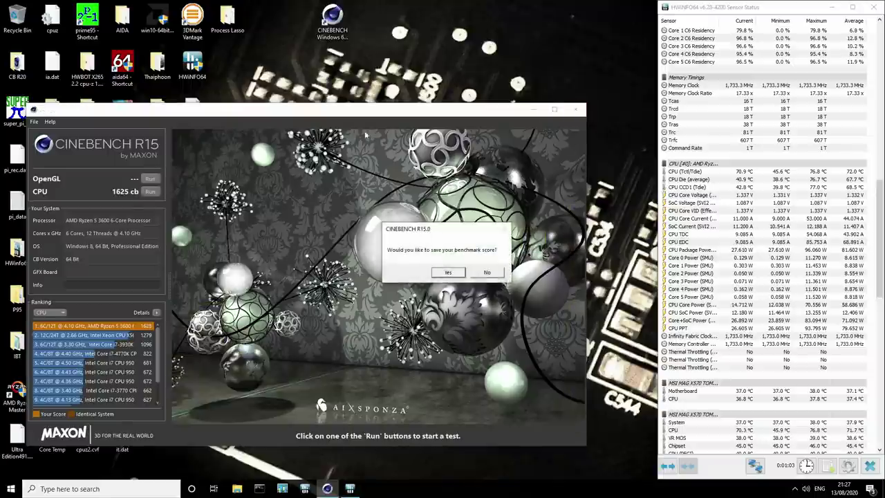
click(487, 272)
- Launch Prime95 and choose a Custom torture test
double_click(87, 21)
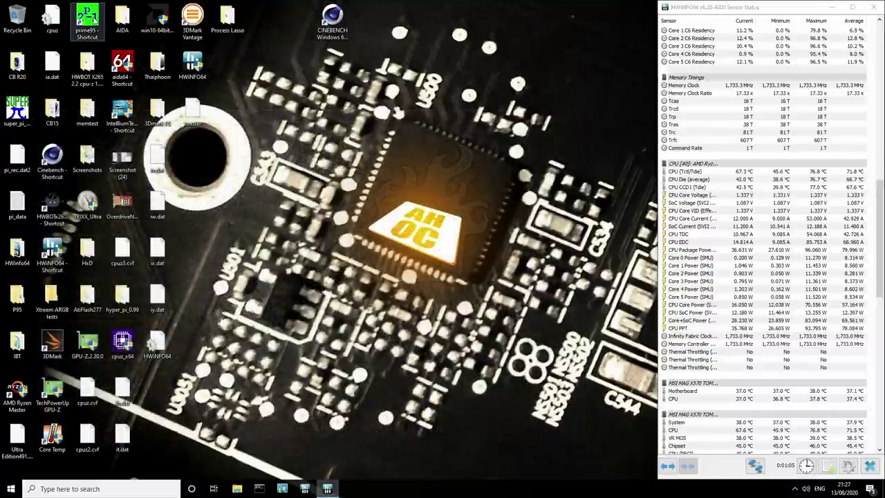
click(275, 123)
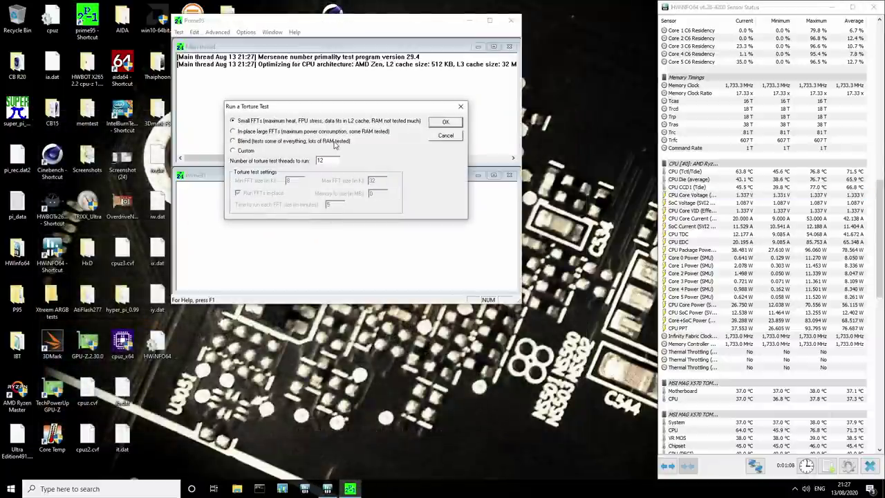
click(235, 152)
- Set both the minimum and maximum FFT size of the custom torture test to 128 K
double_click(294, 181)
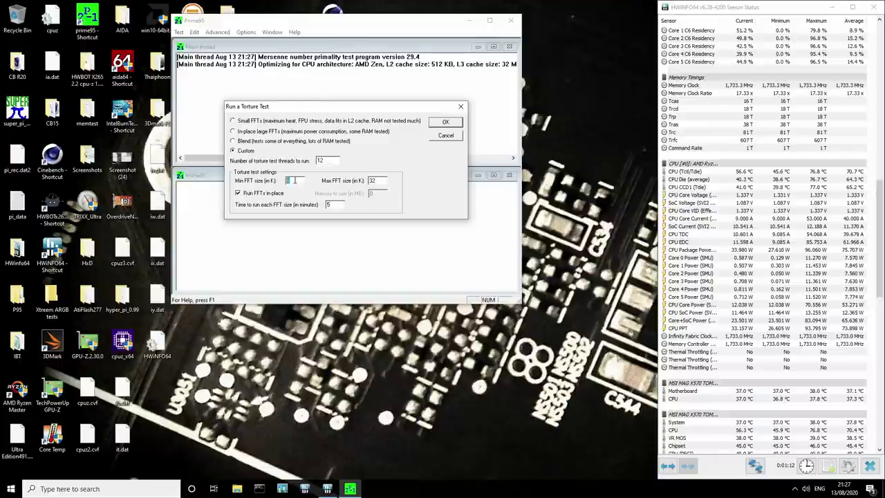
text(128)
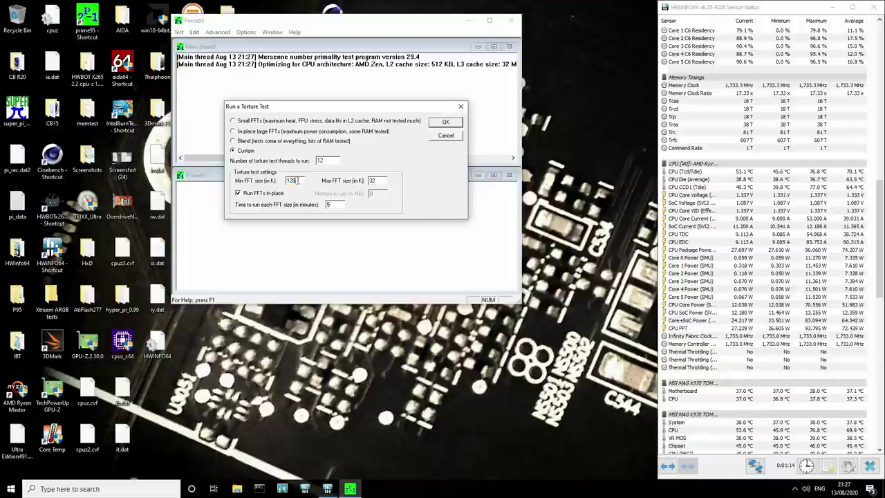
double_click(297, 180)
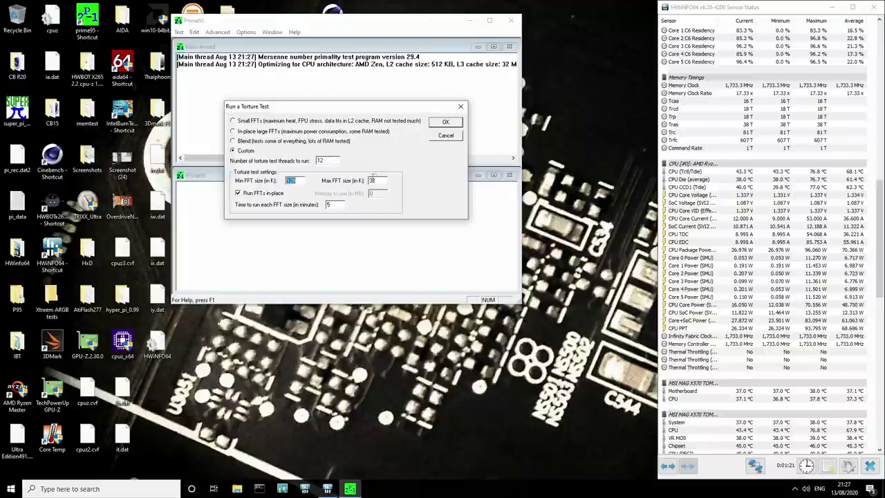
double_click(373, 179)
text(128)
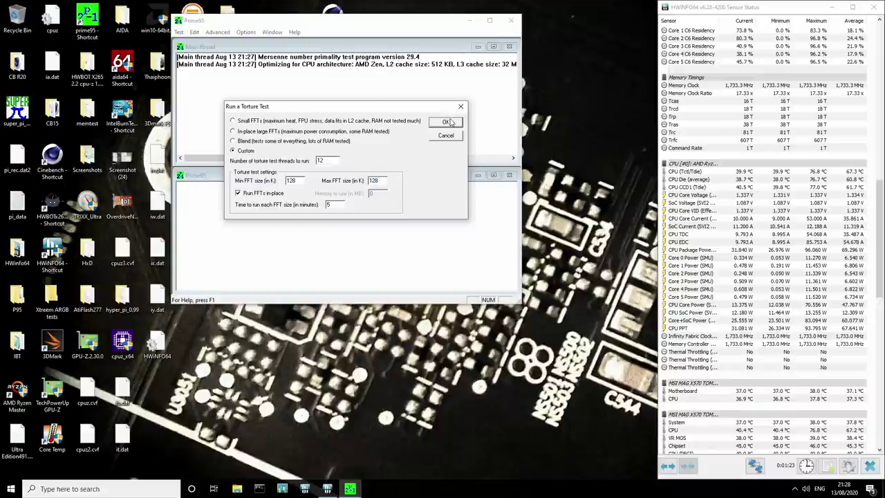
- Start the Prime95 torture test and check the CPU temperature, CPU core voltage and SoC voltage in HWiNFO64
click(446, 123)
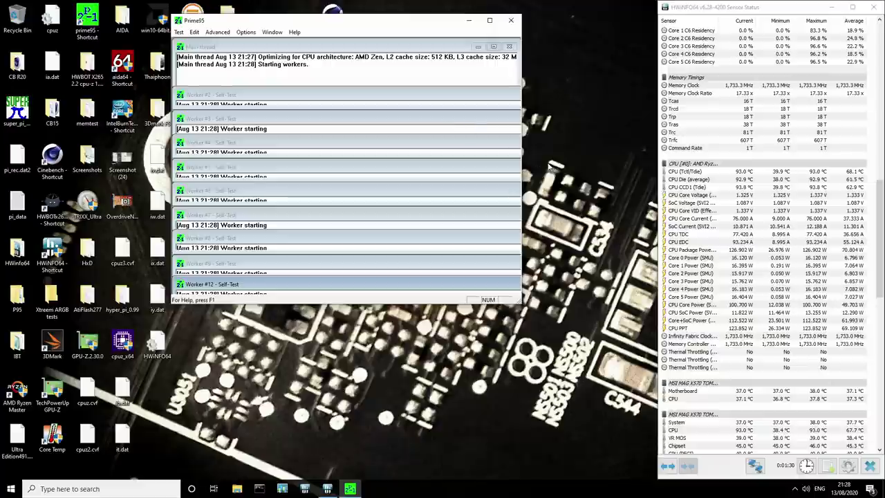
click(749, 198)
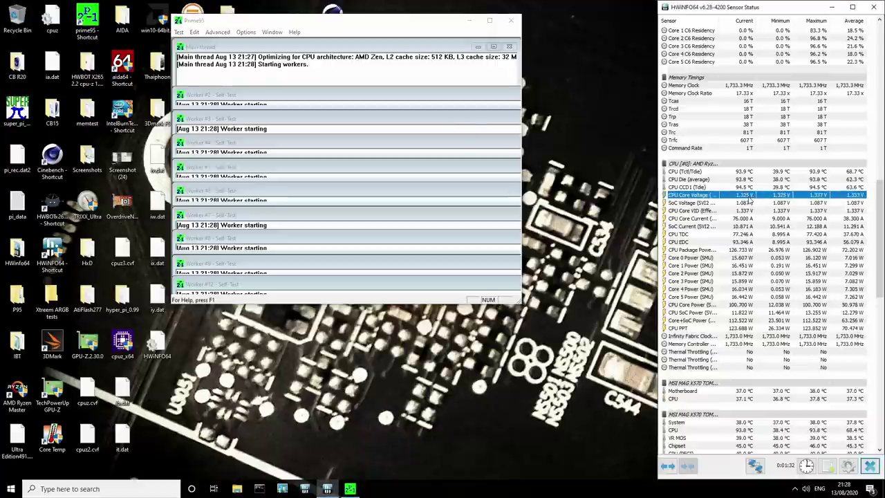
click(741, 173)
click(752, 202)
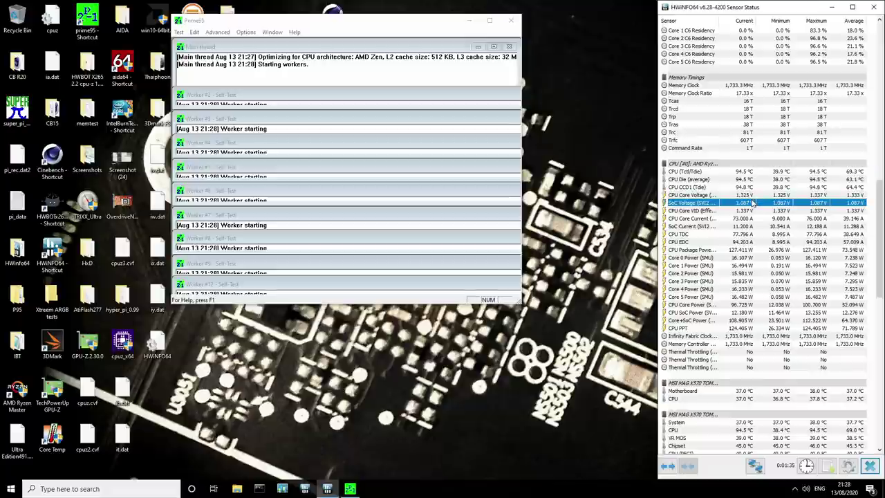
click(745, 196)
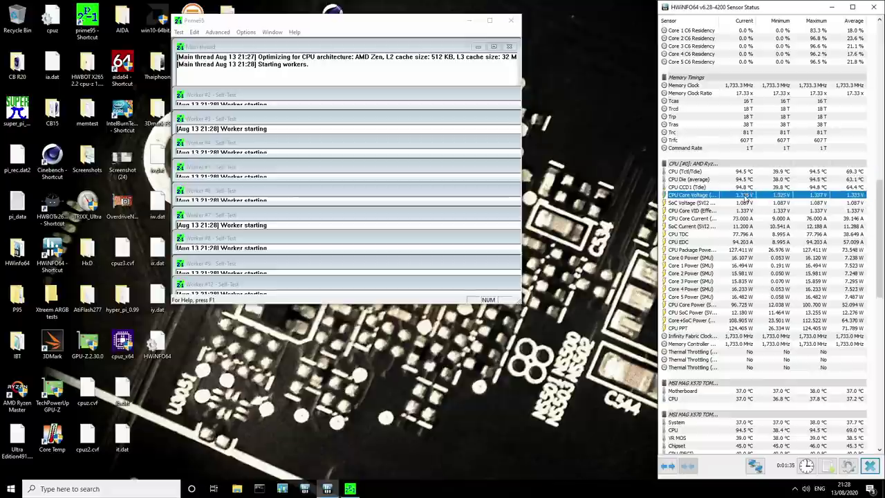
- Stop the Prime95 torture test and restart the computer
click(365, 132)
key(ctrl+s)
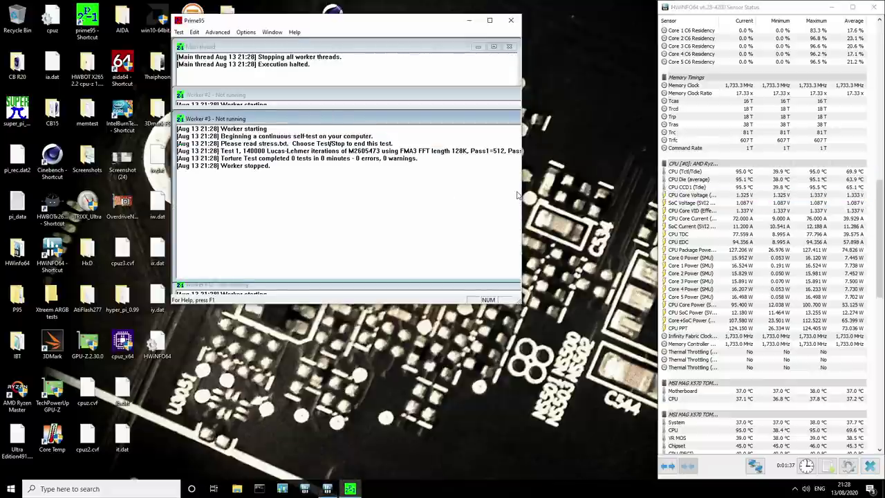
click(11, 489)
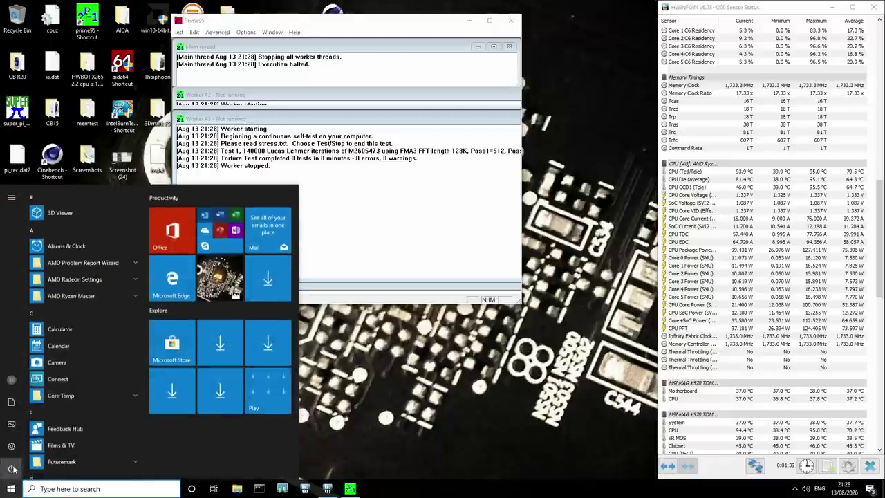
click(11, 464)
click(31, 450)
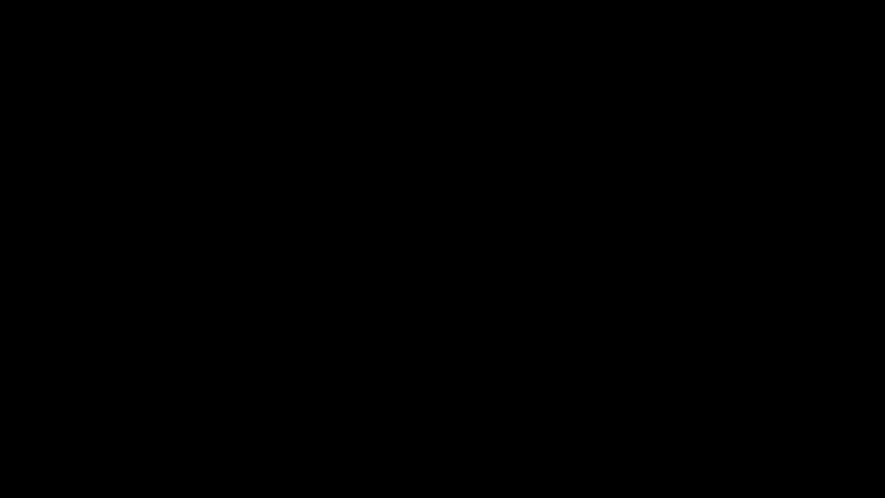
- In the BIOS overclocking settings, set CPU Loadline Calibration Control under DigitALL Power to Mode 8
key(Down)
key(Return)
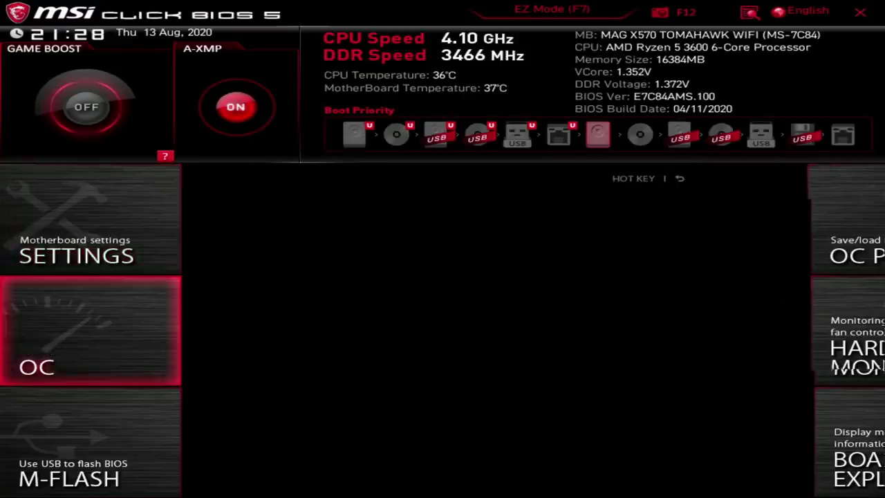
key(Down)
key(Down)
key(Down)
key(Down)
key(Down)
key(Down)
key(Down)
key(Down)
key(Down)
key(Down)
key(Down)
key(Down)
key(Down)
key(Down)
key(Down)
key(Down)
key(Down)
key(Down)
key(Down)
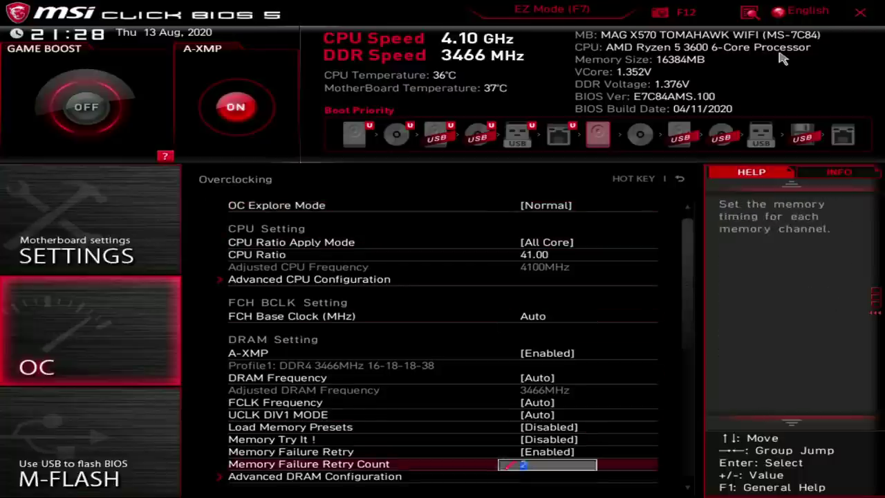
key(Up)
key(Up)
key(Up)
key(Up)
key(Up)
key(Return)
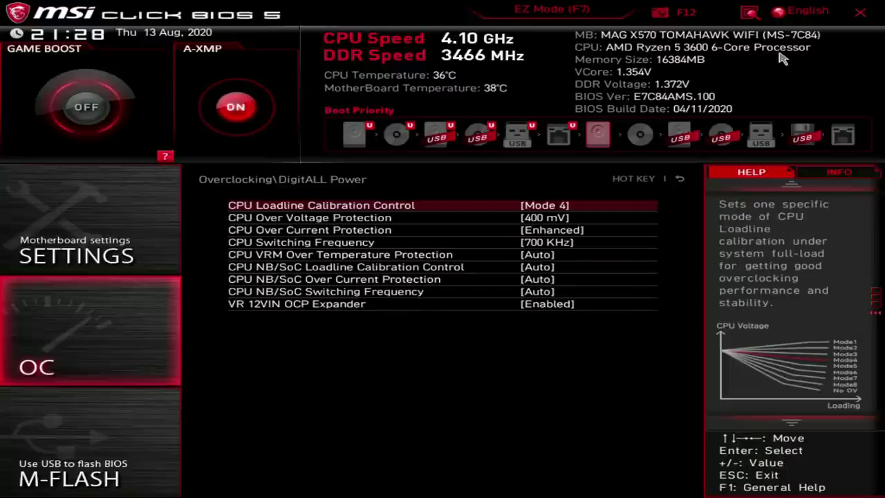
key(Return)
key(Down)
key(Down)
key(Down)
key(Down)
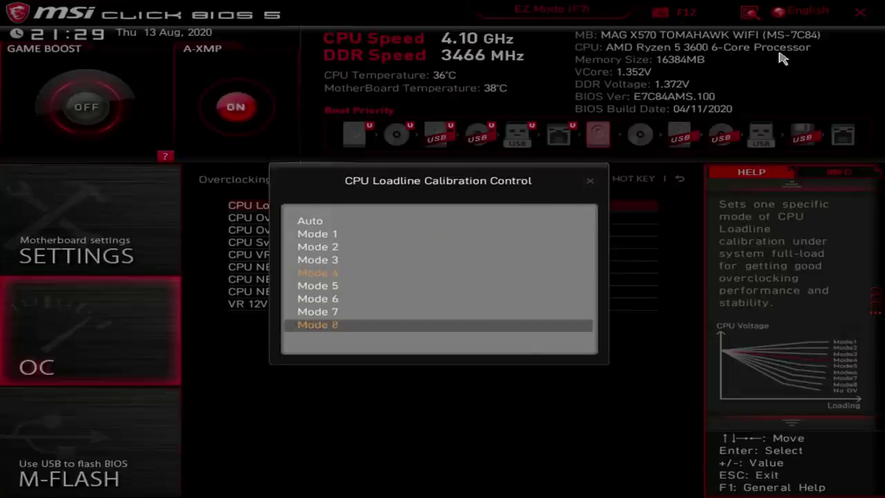
key(Return)
key(Escape)
- Set the Override CPU Core Voltage to 1.3250 V
key(Down)
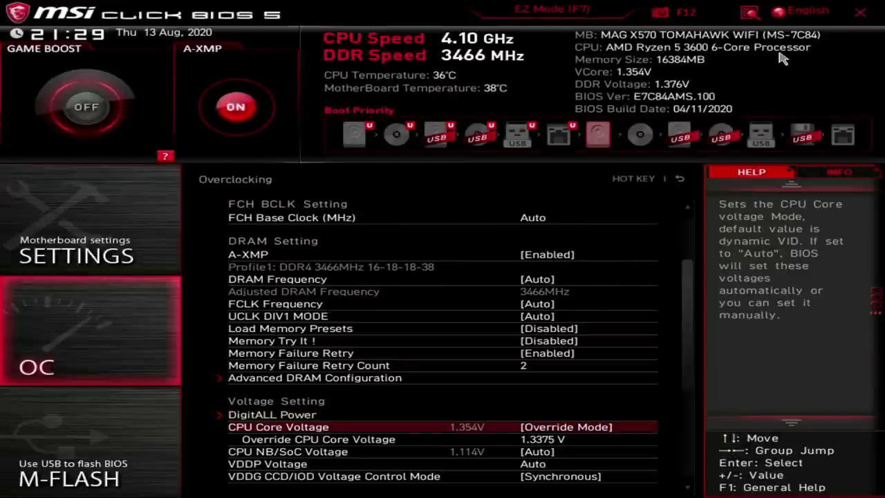
key(Down)
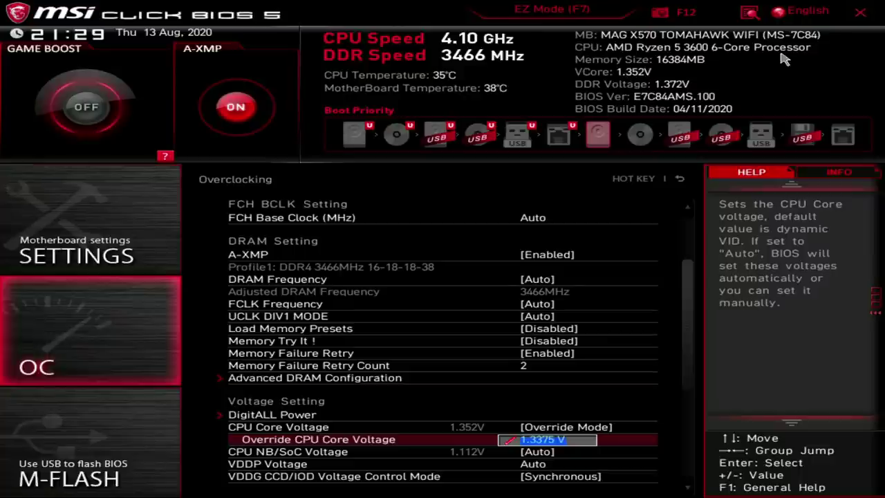
key(minus)
key(minus)
key(Return)
- Set the all-core CPU Ratio to 42, save the BIOS changes and reboot
key(Up)
key(Up)
key(Up)
key(Up)
key(Up)
key(Up)
key(Up)
key(Up)
key(Up)
key(Up)
key(Up)
key(Up)
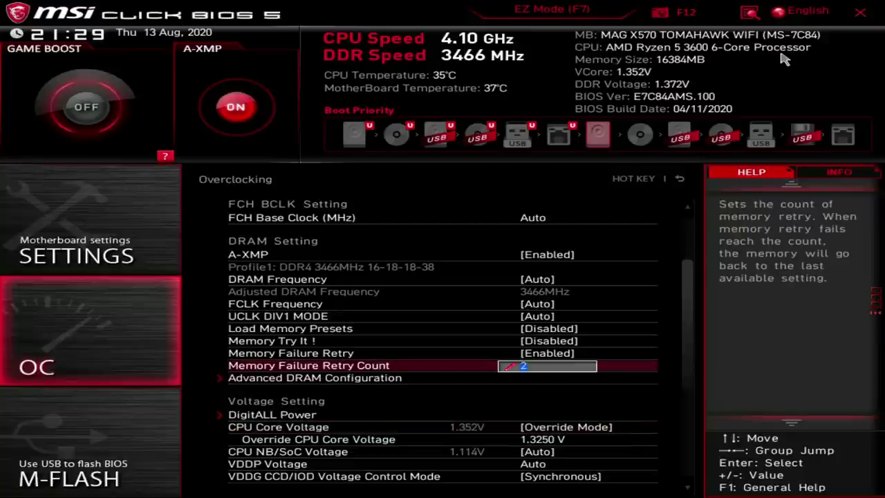
key(Up)
key(Up)
key(Up)
key(Up)
key(Up)
key(Up)
key(Up)
key(Up)
key(Up)
key(Up)
key(Up)
key(Up)
key(Up)
key(Up)
key(Up)
key(Up)
key(Up)
key(Up)
key(Up)
key(Up)
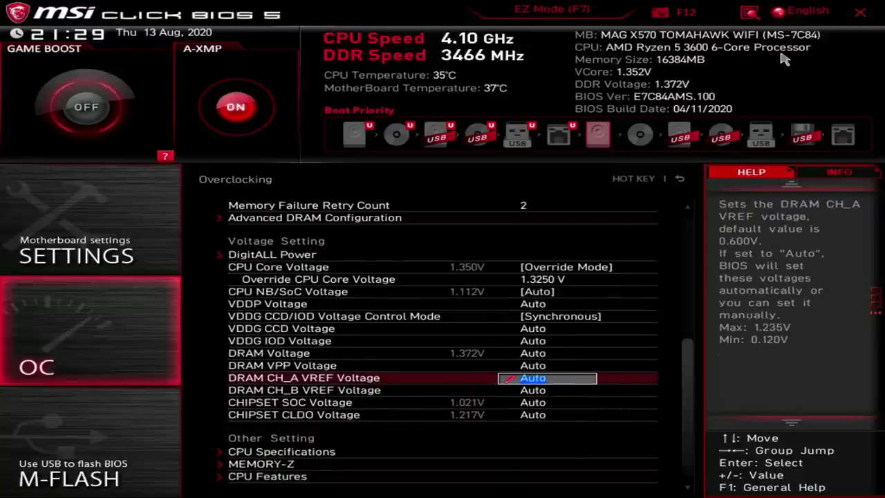
key(Down)
key(Down)
key(Return)
text(42)
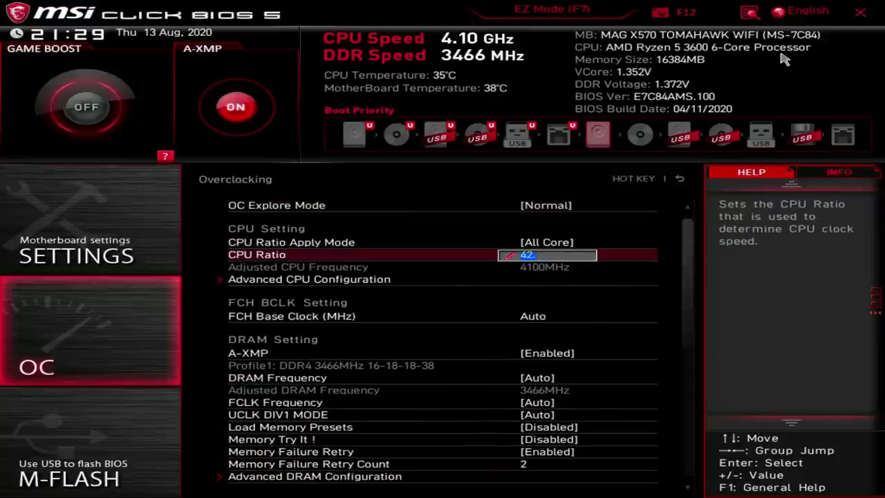
key(Return)
key(Up)
key(Down)
key(Return)
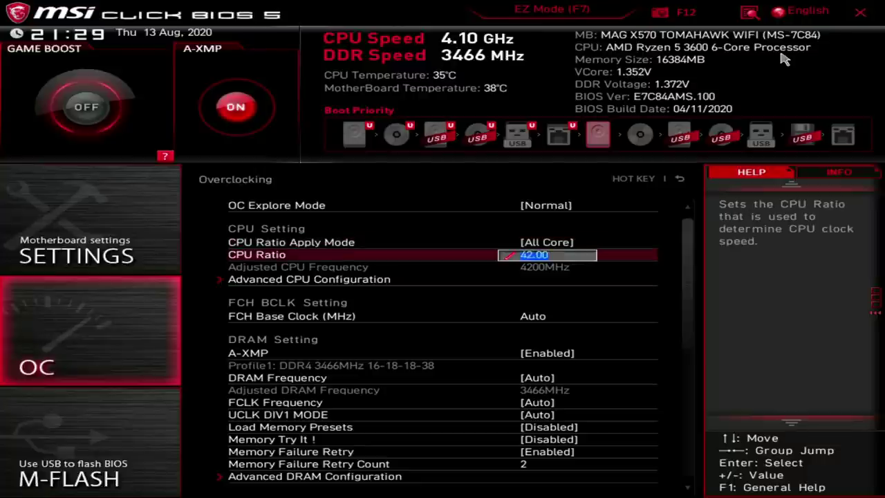
key(F10)
key(Return)
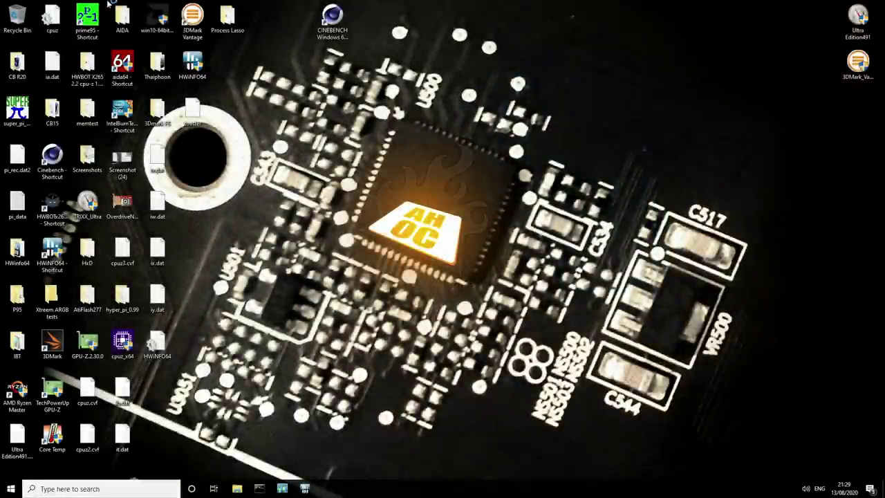
- Launch Cinebench R15 in a reduced window and start HWiNFO64 alongside it
click(333, 17)
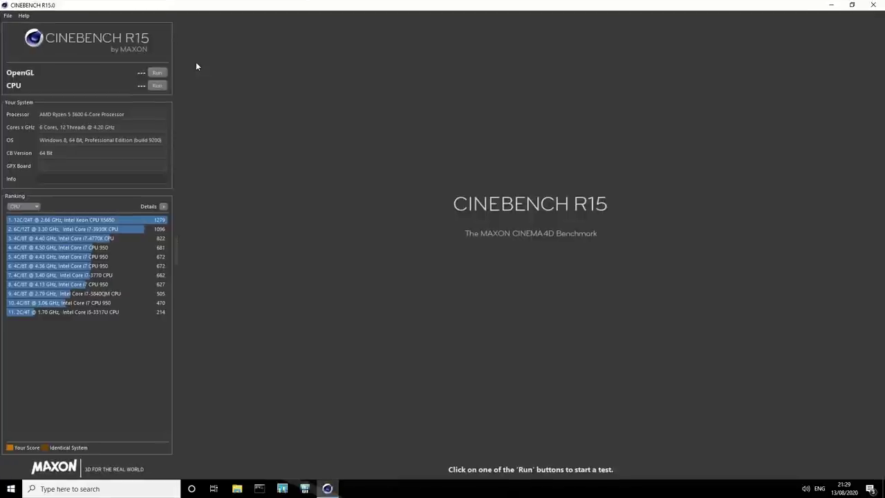
double_click(219, 11)
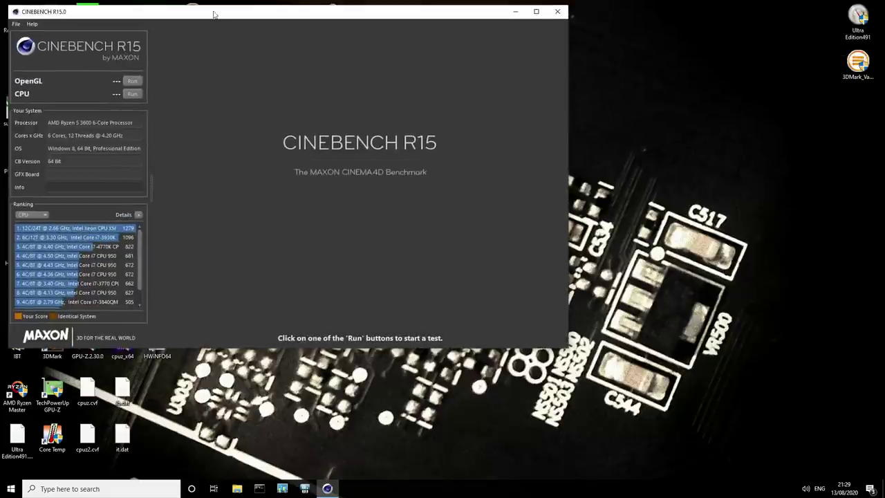
drag(214, 20, 248, 103)
double_click(192, 65)
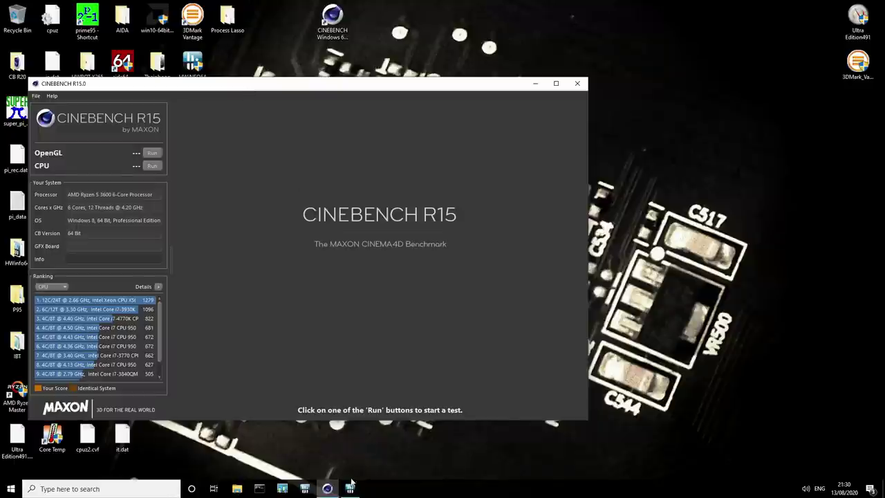
click(448, 258)
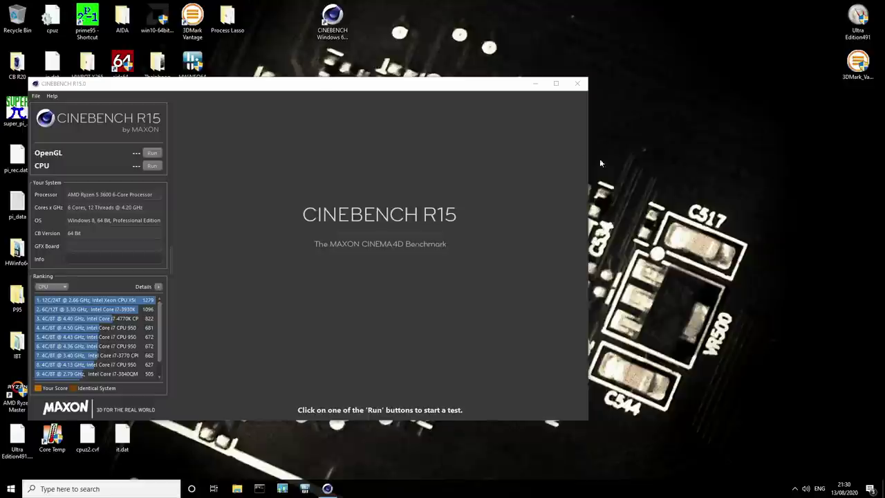
- Run the Cinebench R15 CPU test while checking the CPU core voltage in HWiNFO64
scroll(726, 128, down, 14)
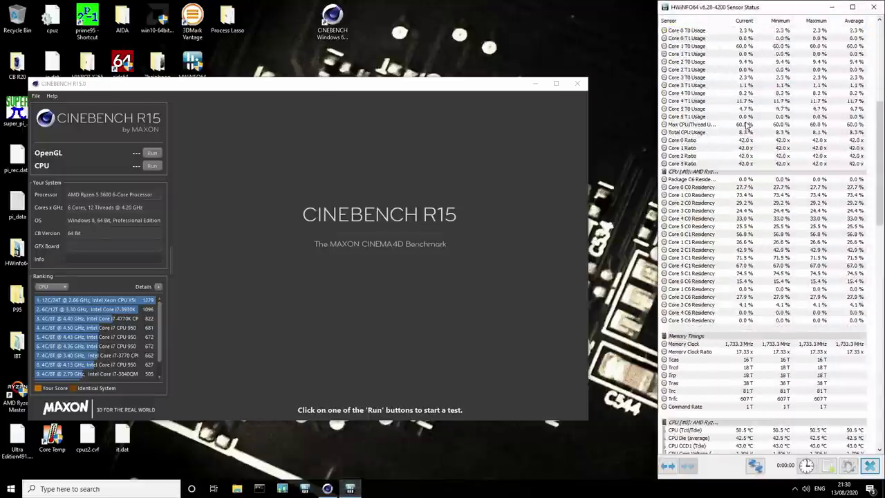
scroll(746, 125, down, 8)
click(733, 242)
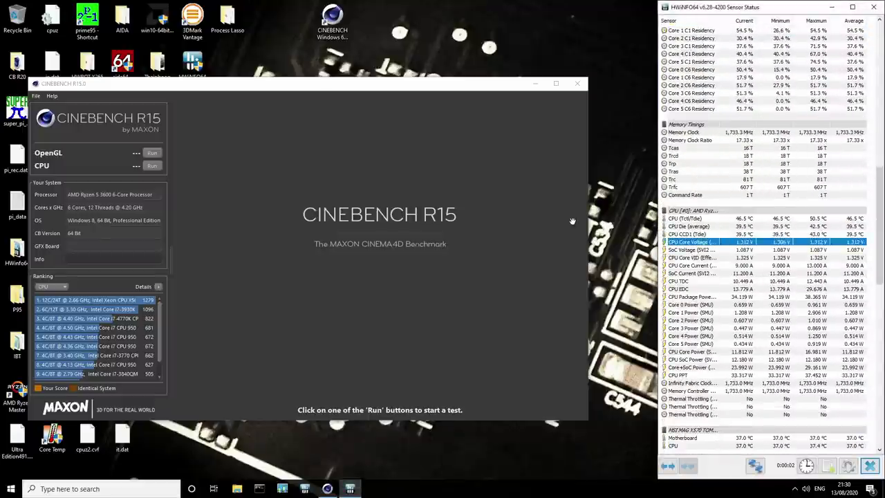
click(153, 166)
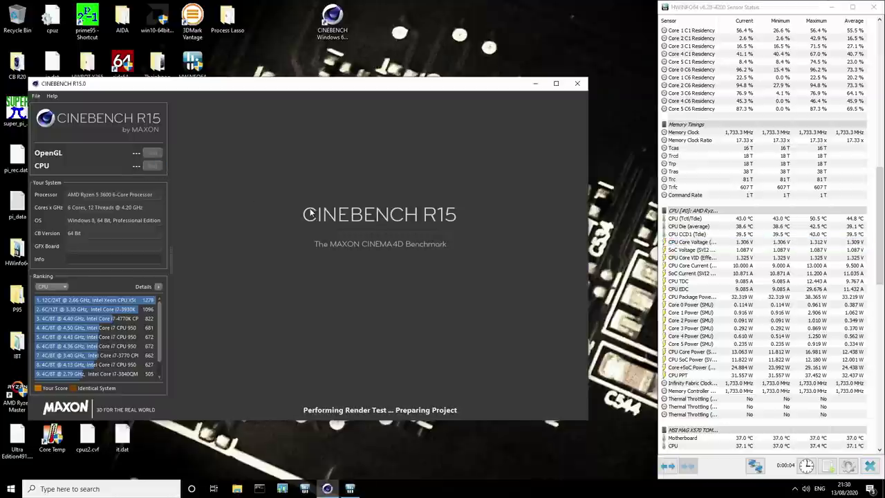
click(734, 246)
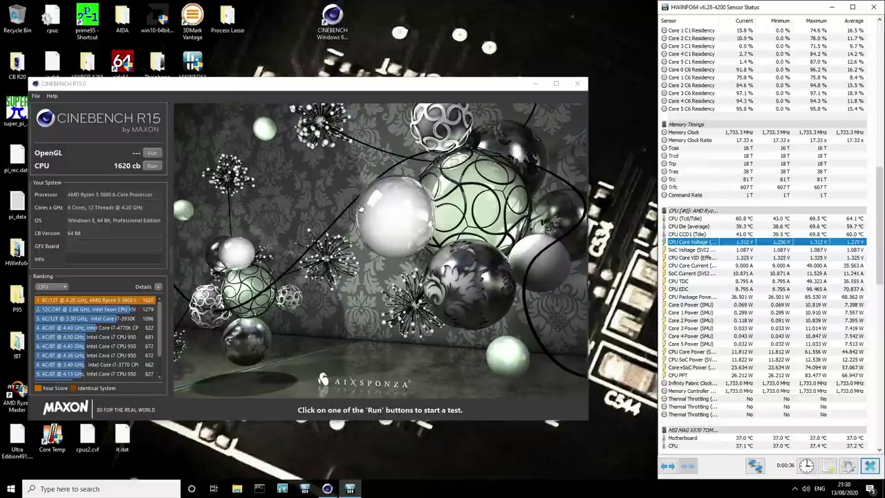
- Rerun the Cinebench R15 CPU test and check the CPU temperature and core ratios in HWiNFO64
click(158, 166)
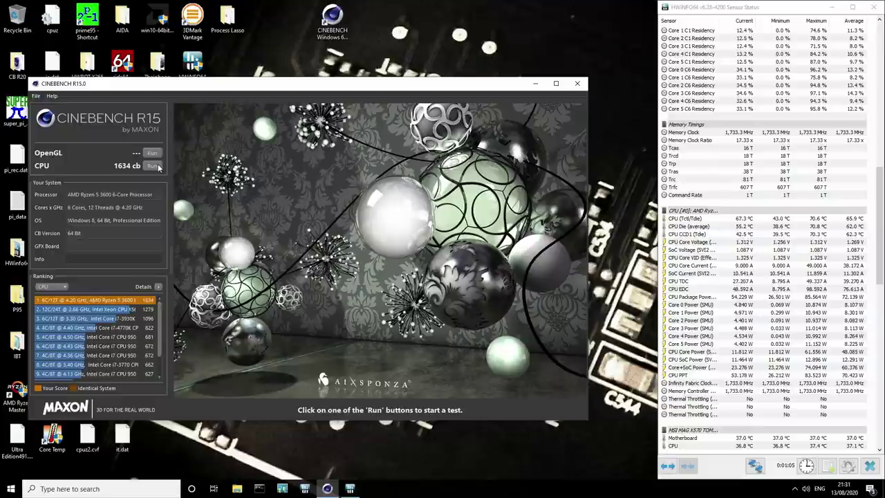
click(725, 220)
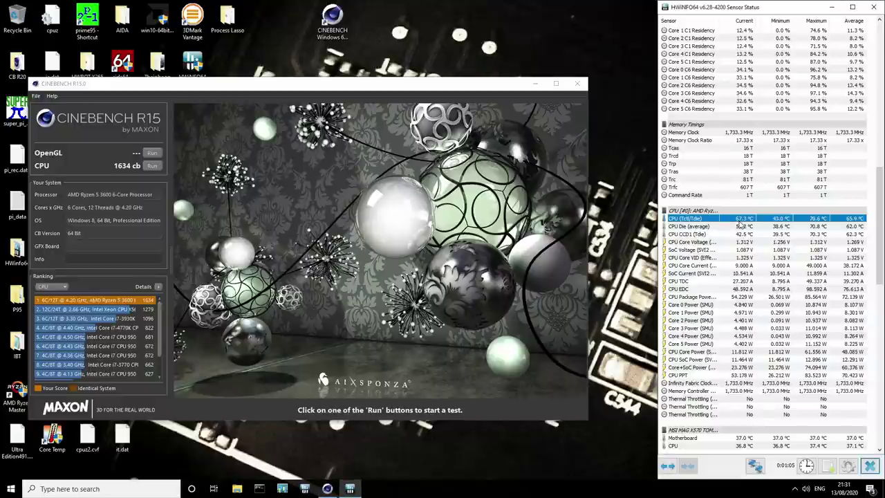
scroll(729, 221, up, 5)
scroll(734, 220, up, 3)
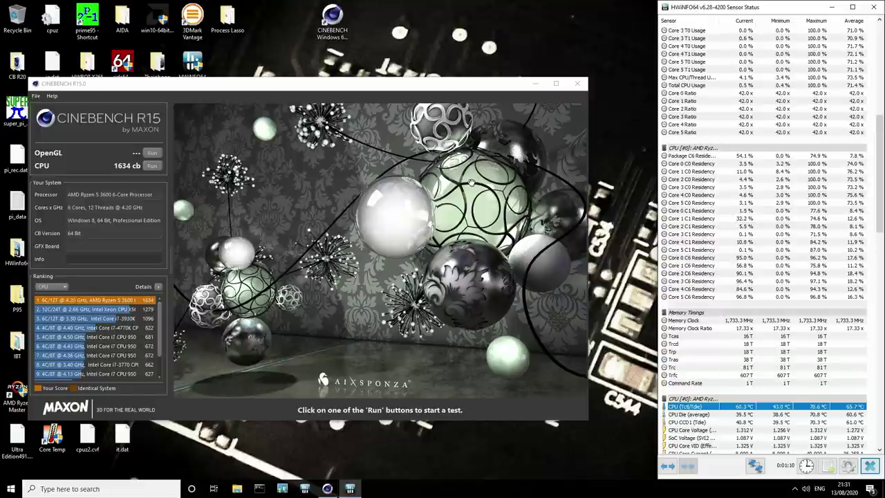
- Open the Windows Calculator
click(11, 489)
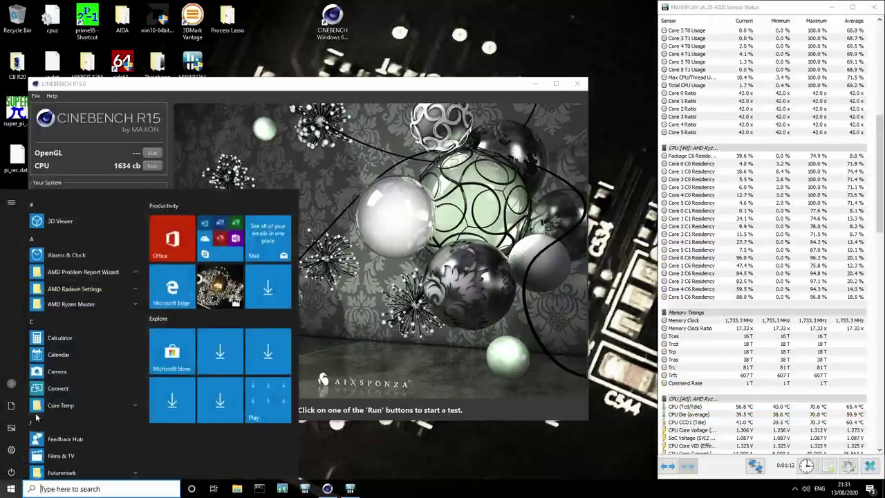
click(59, 328)
click(522, 233)
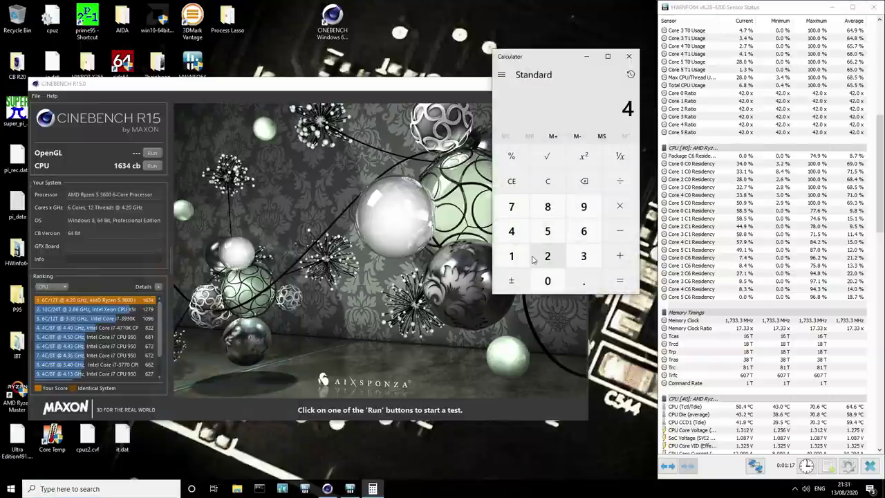
click(541, 259)
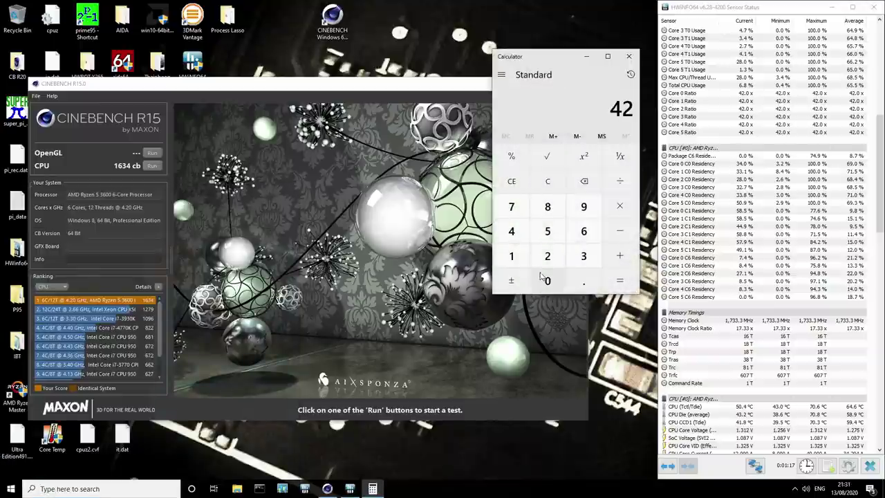
click(584, 181)
click(548, 280)
click(511, 207)
click(548, 235)
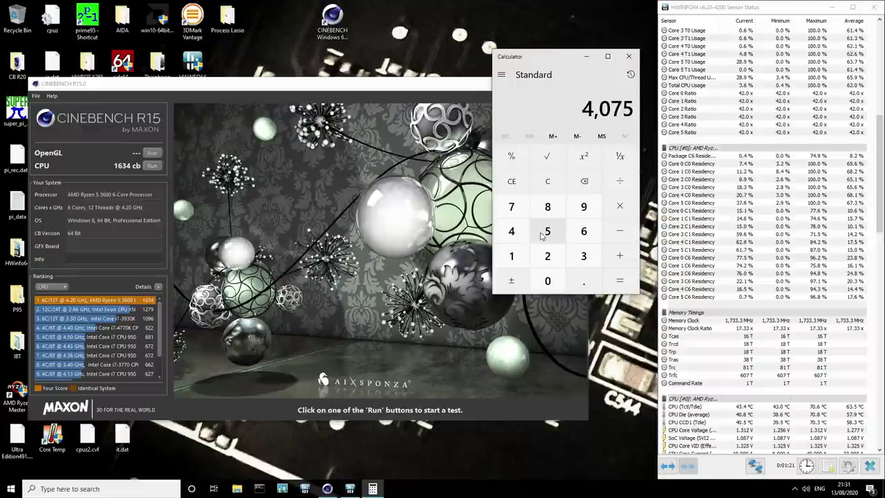
click(547, 181)
- Divide 4200 by 4075 in the calculator to get the clock speed ratio
click(511, 231)
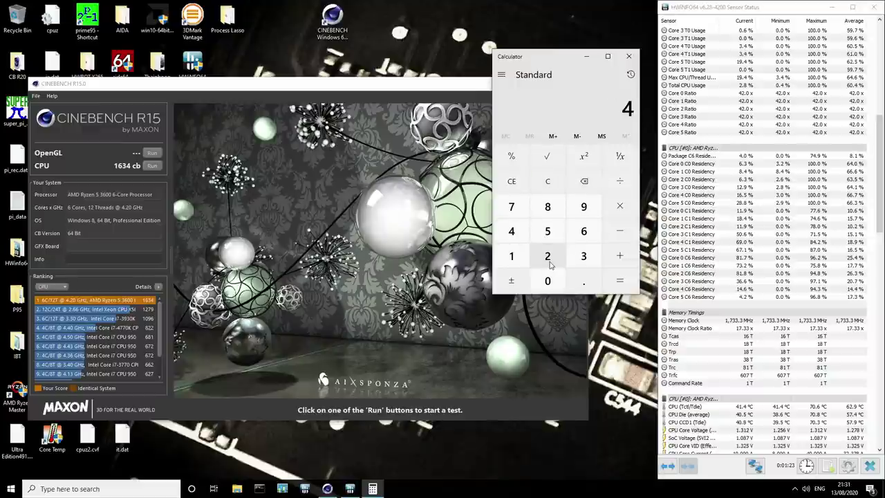
click(547, 256)
click(548, 280)
click(548, 280)
click(619, 181)
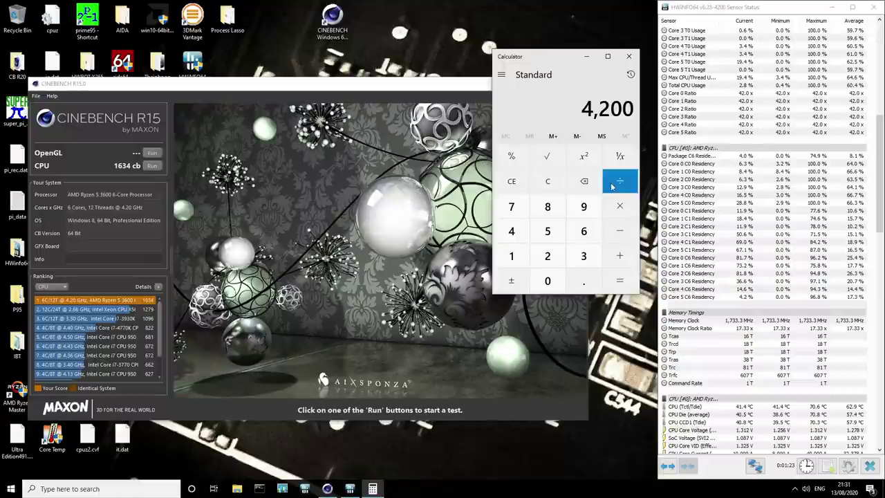
click(511, 231)
click(547, 280)
click(512, 207)
click(547, 231)
click(613, 261)
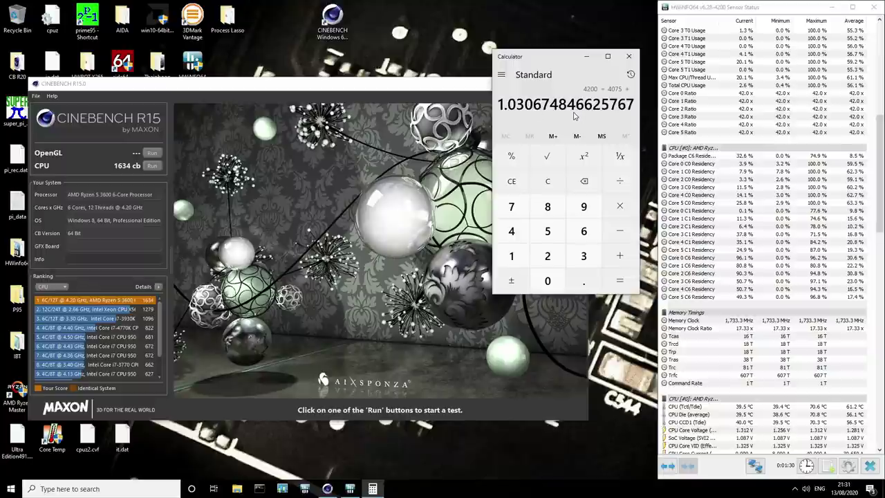
- Multiply the clock speed ratio by 1600 to estimate the scaled Cinebench score
click(523, 256)
click(579, 233)
double_click(546, 282)
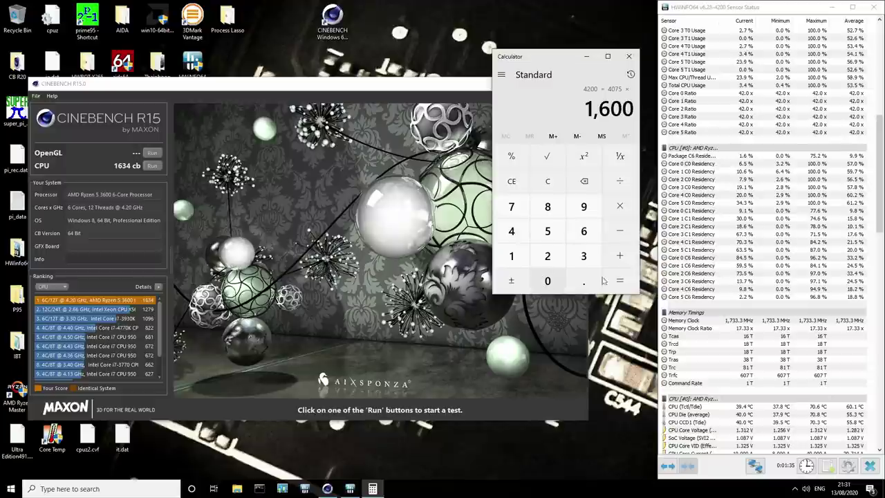
click(625, 280)
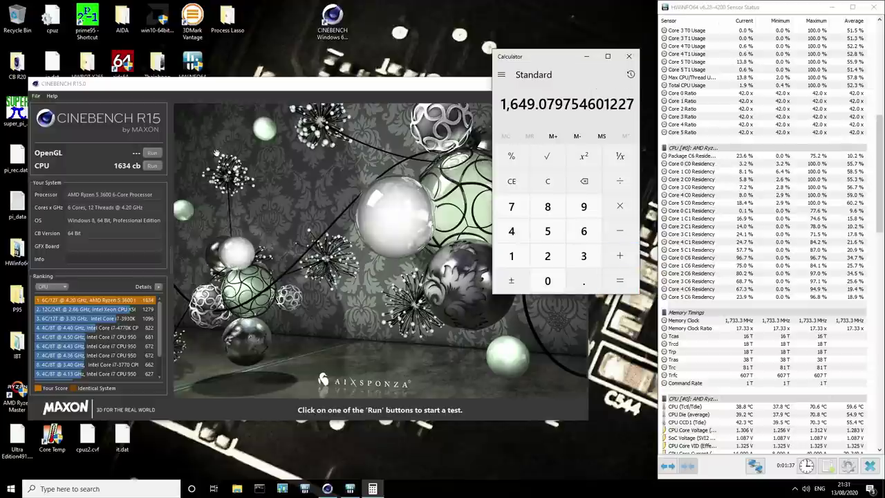
- Close the calculator and exit Cinebench R15 without saving the benchmark score
click(628, 56)
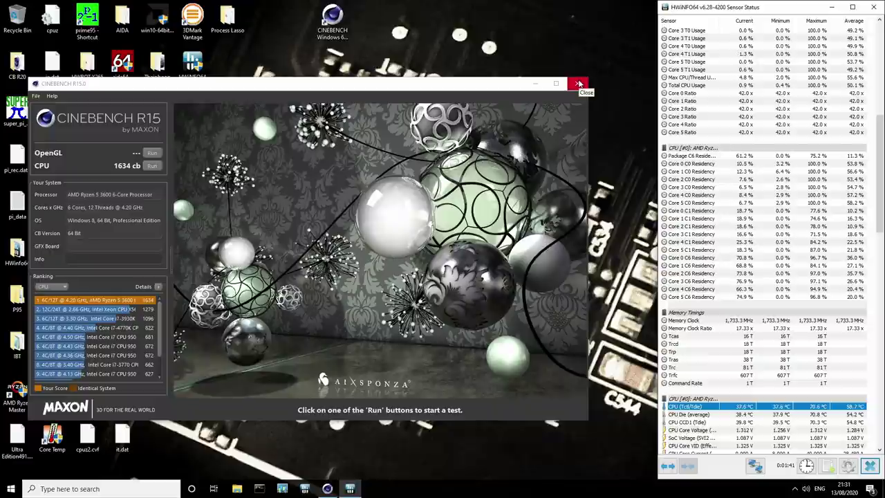
click(579, 84)
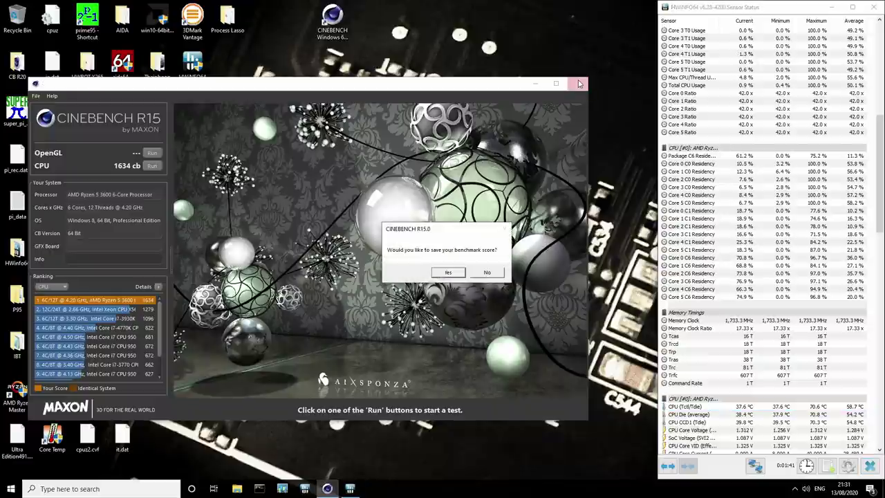
click(487, 273)
- Restart the computer to get back into the BIOS
click(10, 488)
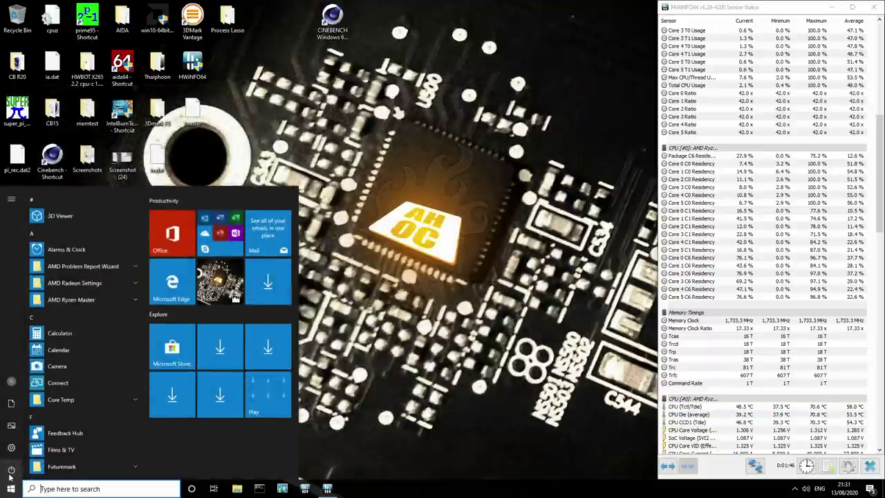
click(11, 469)
click(41, 445)
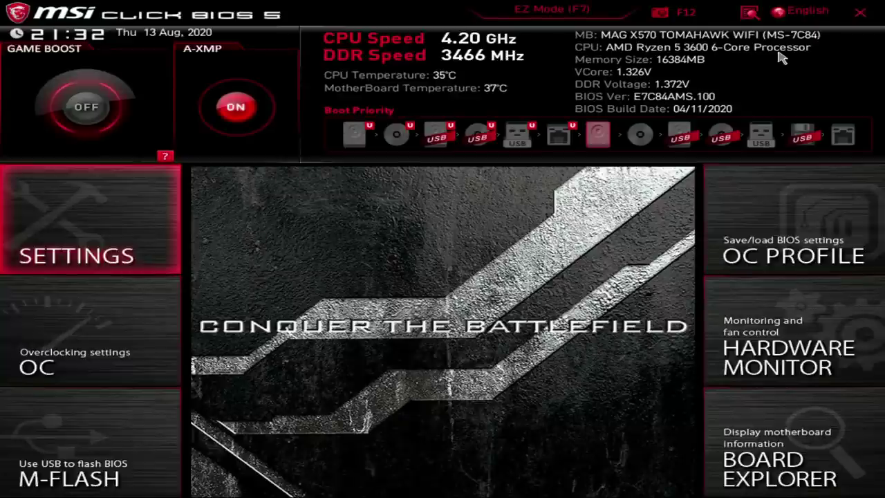
- Open the DigitALL Power settings under the Voltage Setting group of the BIOS overclocking section
key(Down)
key(Return)
key(Down)
key(Down)
key(Down)
key(Down)
key(Down)
key(Down)
key(Down)
key(Down)
key(Down)
key(Down)
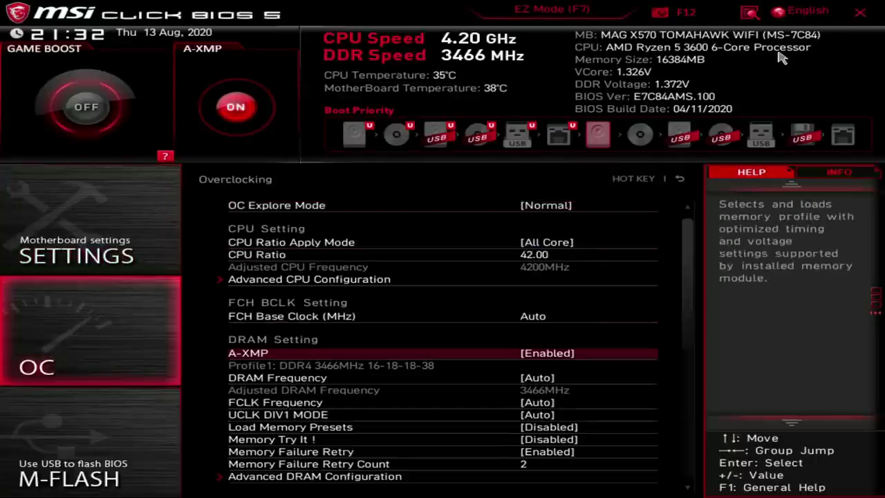
key(Down)
key(Down)
key(Down)
key(Down)
key(Down)
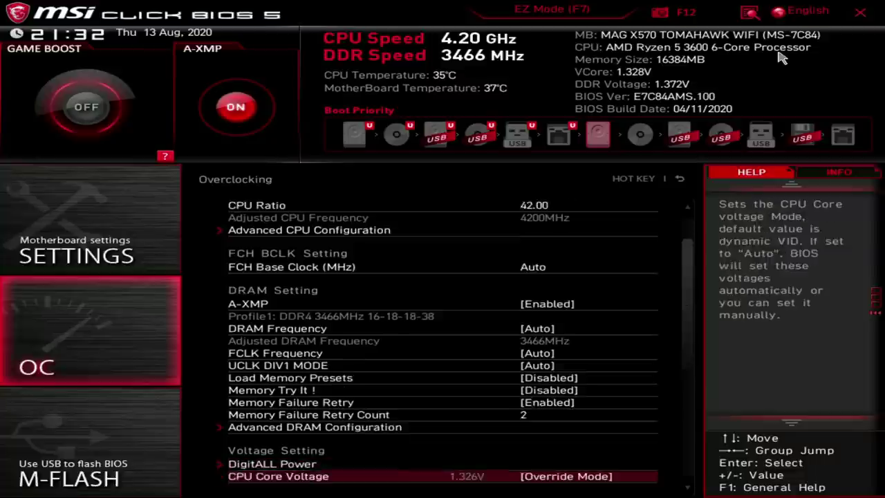
key(Up)
key(Up)
key(Return)
key(Escape)
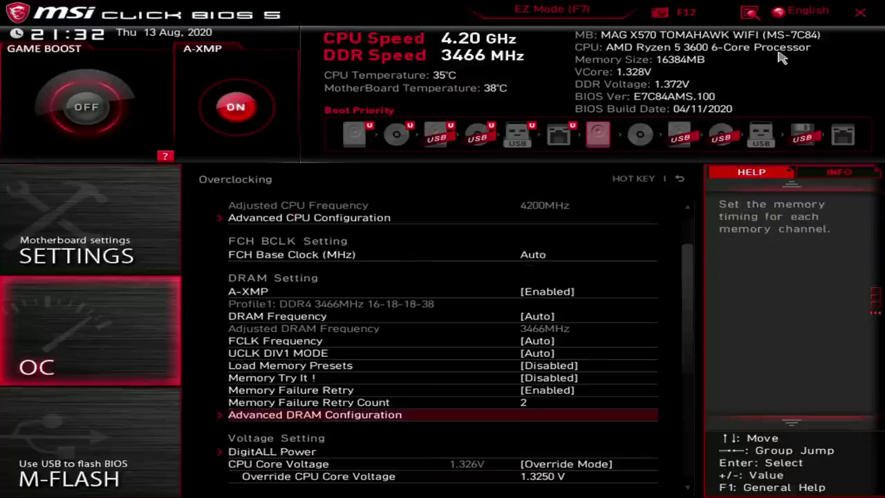
key(Down)
key(Down)
key(Return)
key(Down)
key(Up)
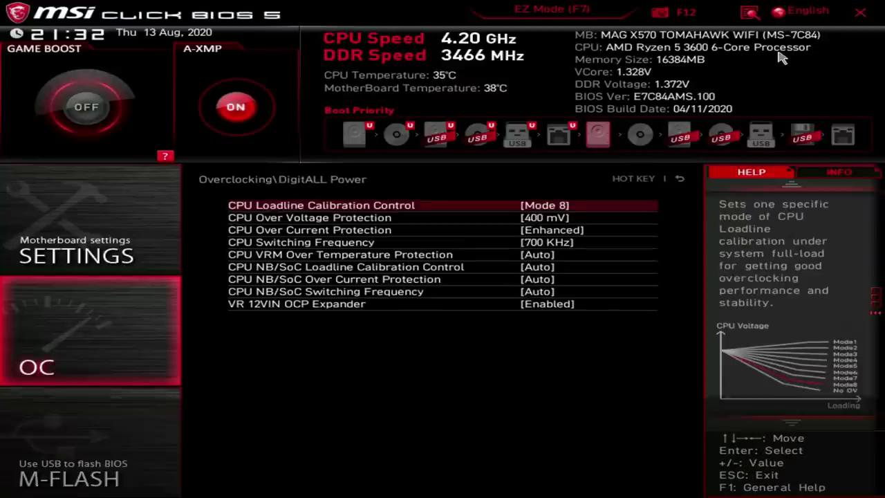
- Set CPU Loadline Calibration Control to Mode 7
key(Return)
key(Escape)
key(Return)
key(Up)
key(Return)
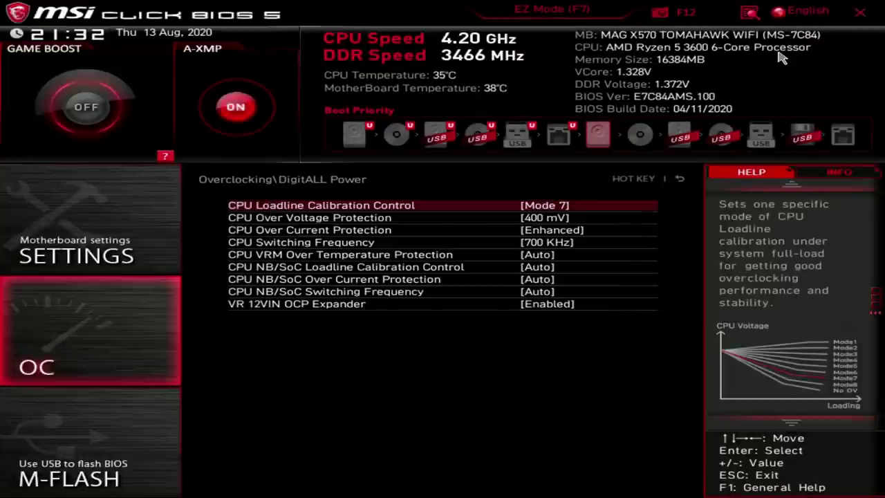
- Set the Override CPU Core Voltage to 1.3375 V and save the BIOS changes to reboot
key(Escape)
key(Down)
key(Down)
text(1.3375)
key(Return)
key(Up)
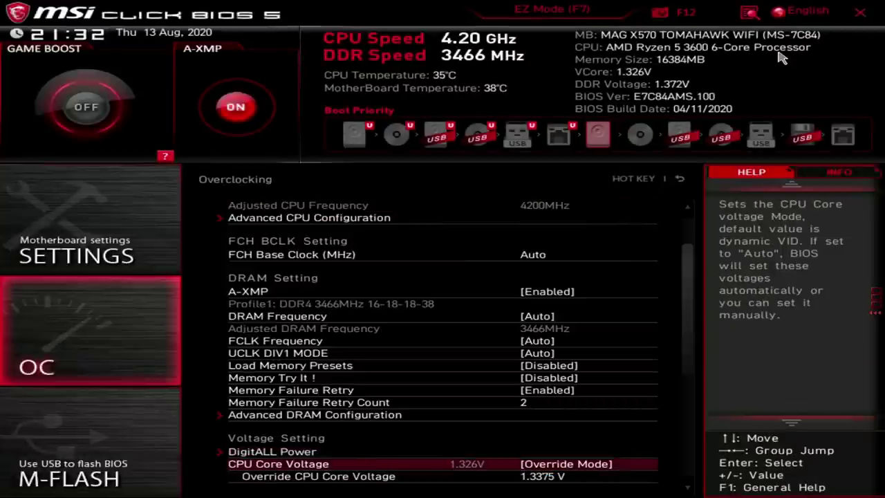
key(F10)
key(Escape)
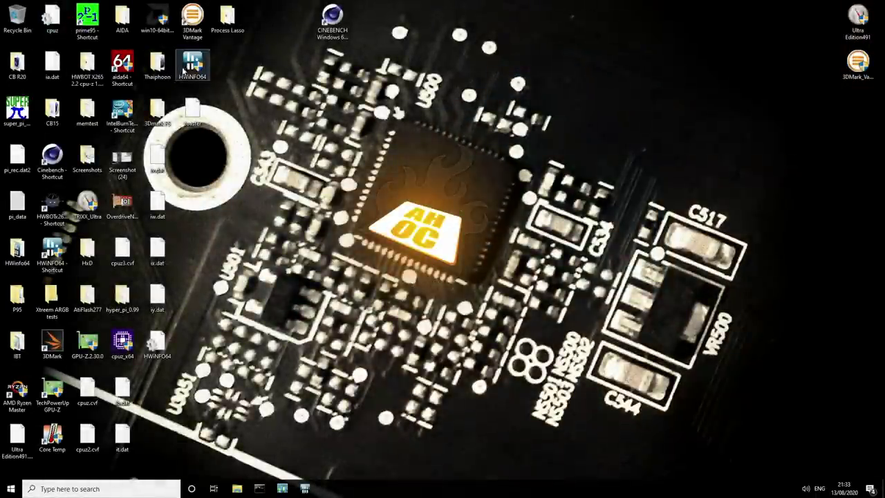
- Launch Cinebench R15 in a reduced window and start the HWiNFO64 sensors-only view alongside it
double_click(335, 19)
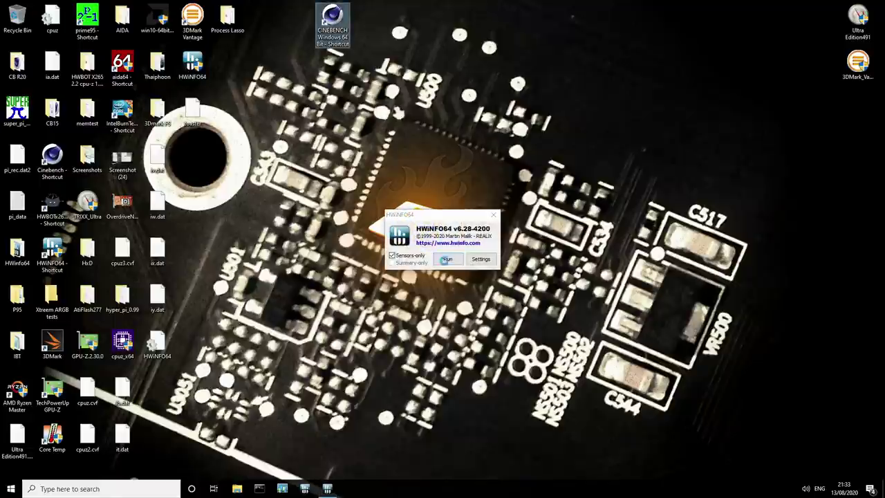
click(328, 488)
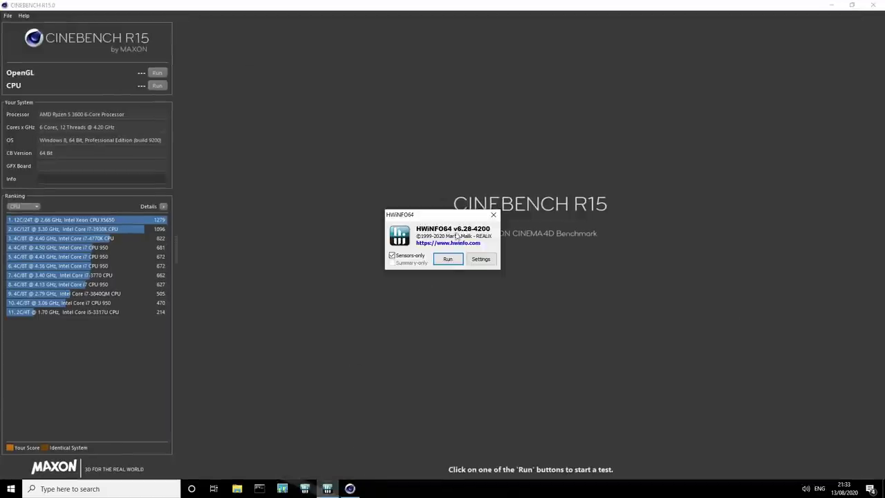
click(448, 257)
double_click(398, 7)
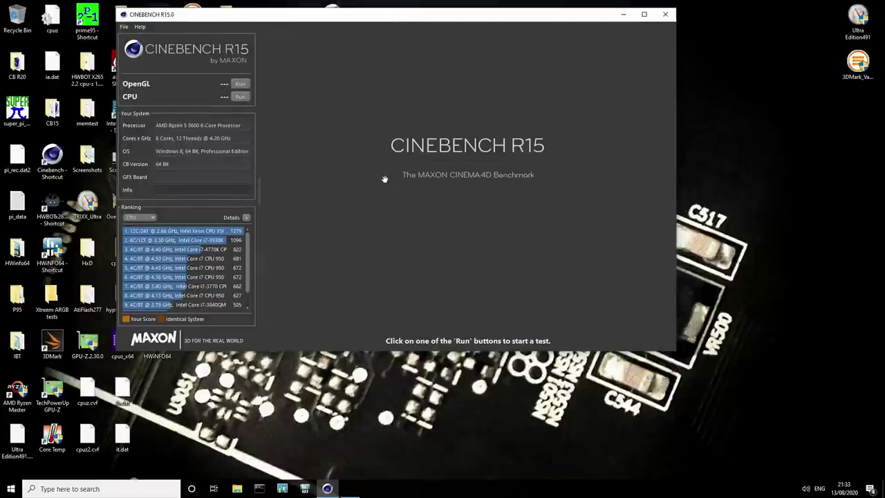
- Run the Cinebench R15 CPU test while checking the CPU core voltage, EDC and package power in HWiNFO64
click(240, 96)
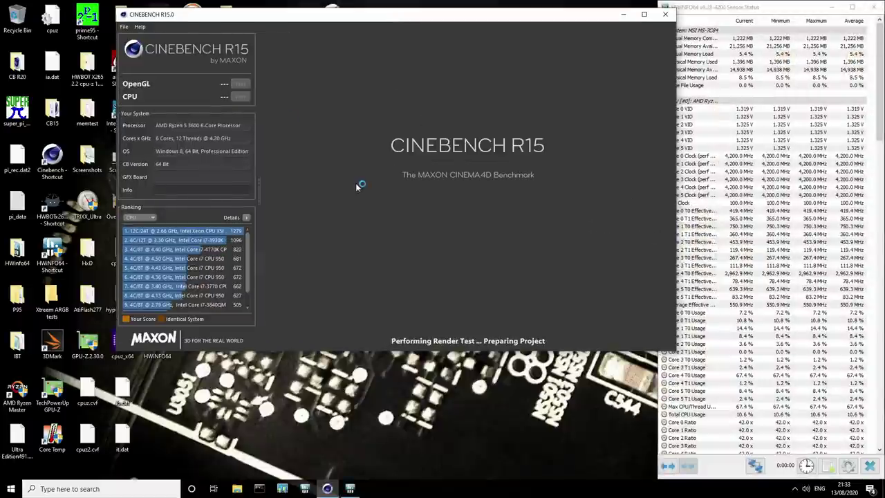
drag(730, 201, 738, 199)
click(803, 289)
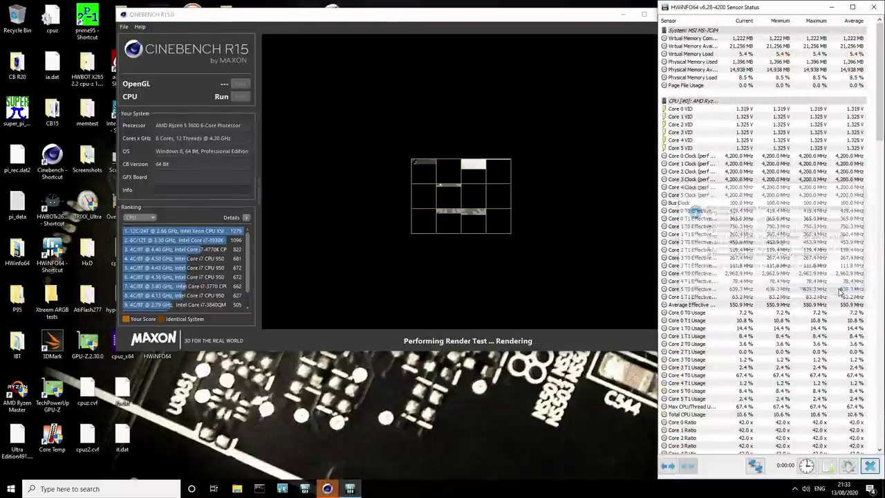
scroll(783, 259, down, 15)
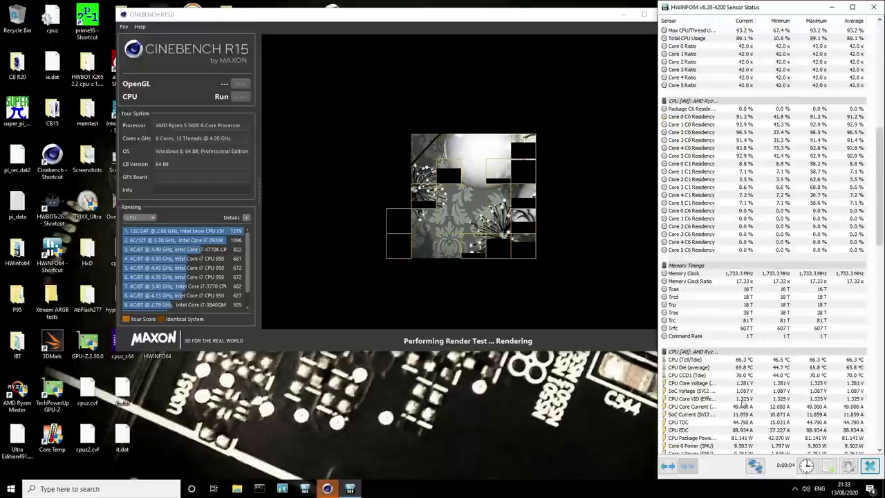
click(765, 384)
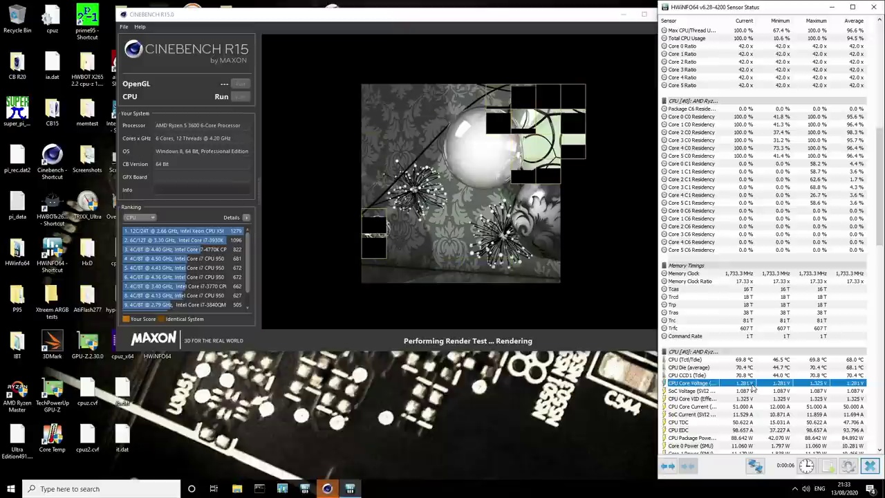
click(751, 430)
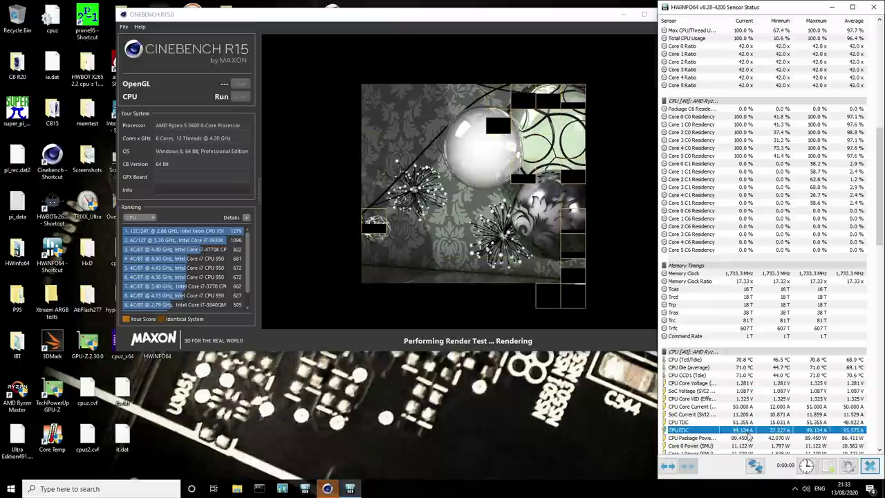
click(732, 438)
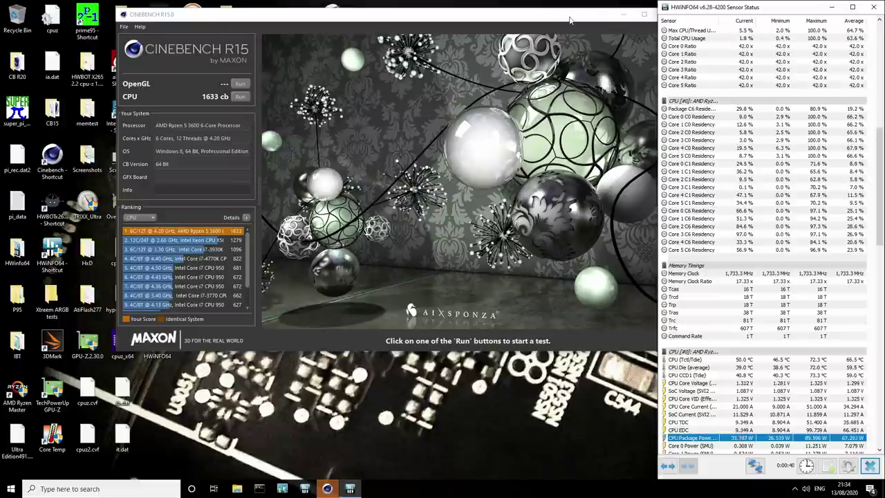
- Close Cinebench R15 and decline to save the score
click(642, 21)
click(665, 14)
click(485, 271)
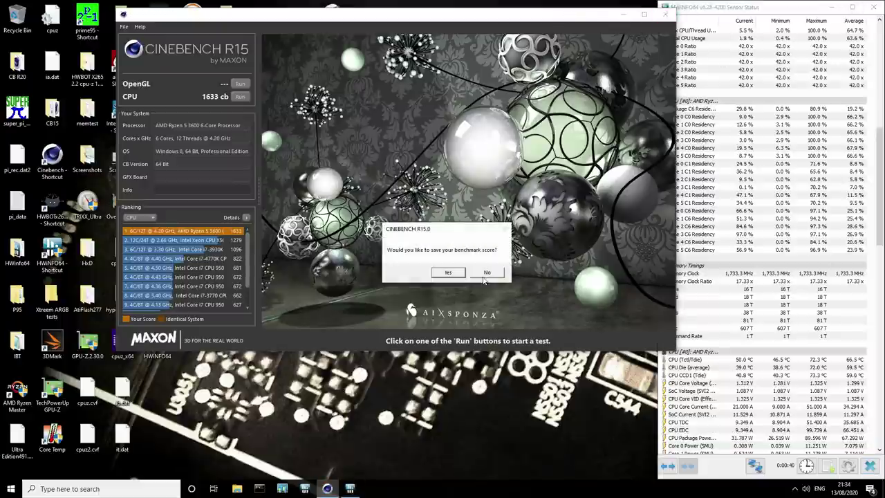
- Launch Prime95 and start a custom torture test with minimum and maximum FFT sizes of 128 K
double_click(87, 21)
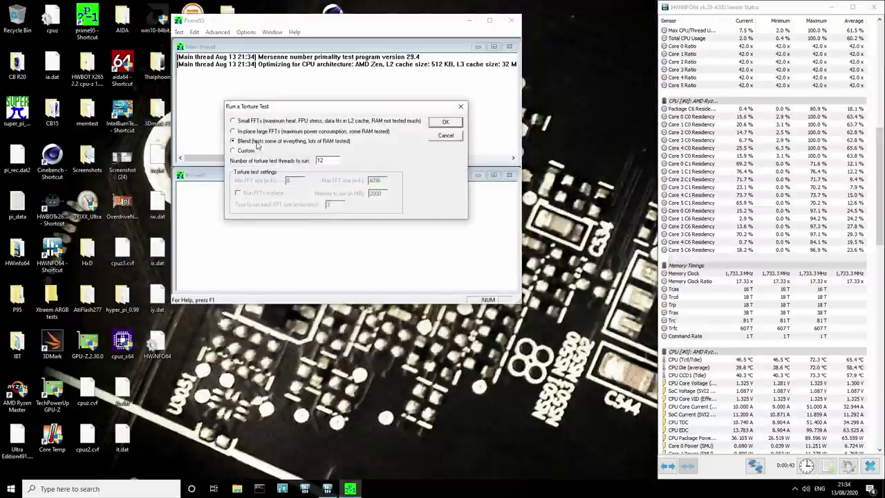
click(244, 151)
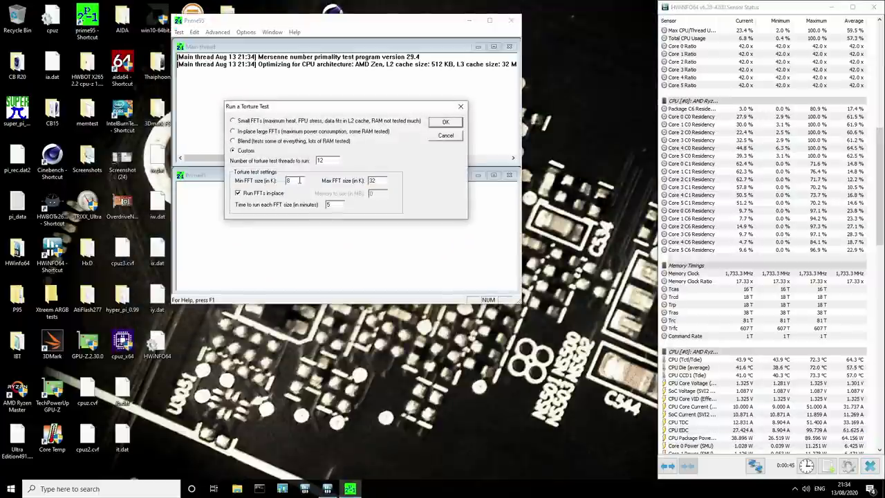
text(12)
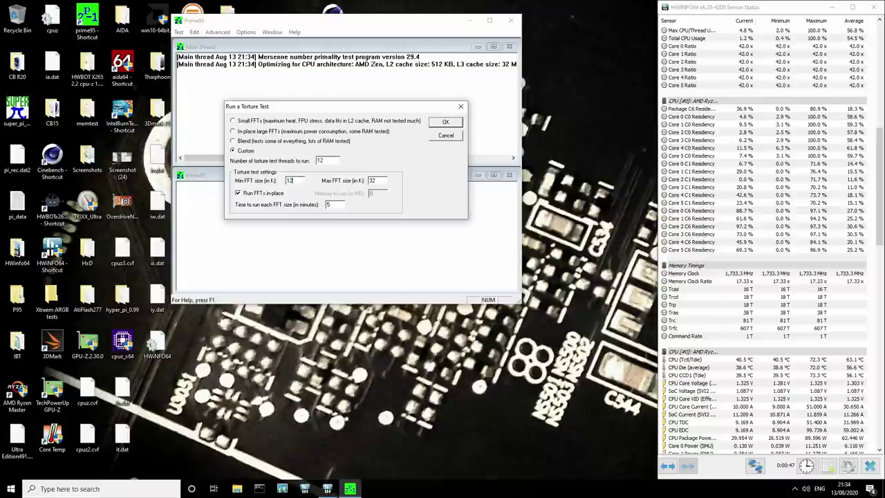
double_click(291, 180)
key(Tab)
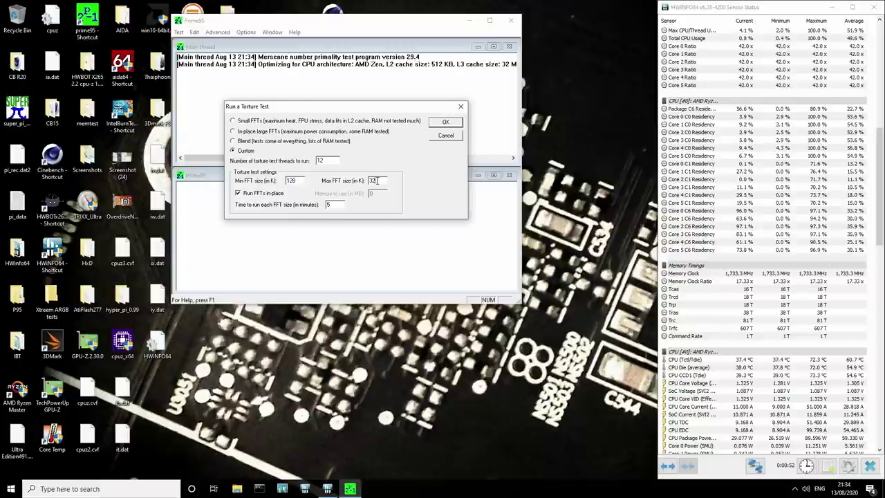
text(128)
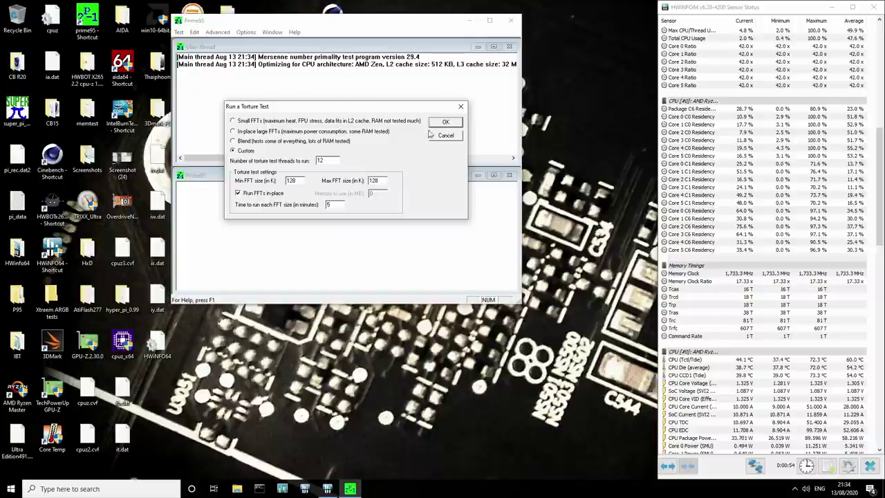
click(460, 123)
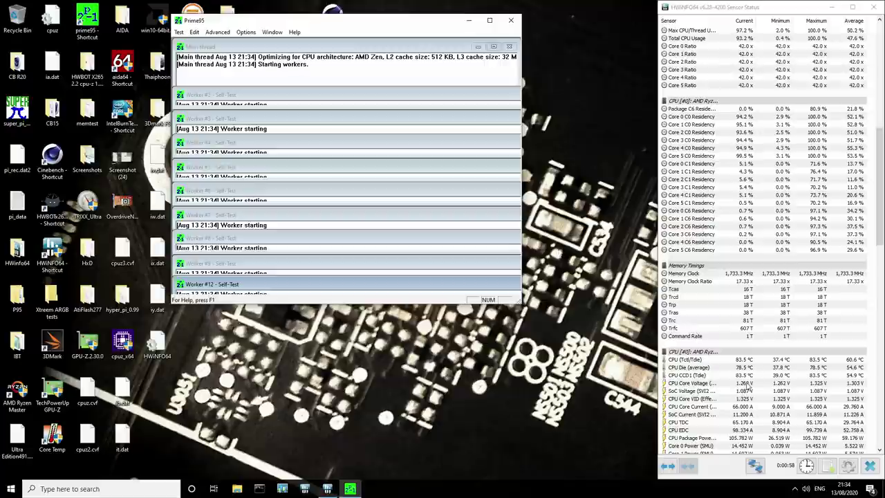
- Check the CPU core voltage and the CPU (Tctl/Tdie) temperature in HWiNFO64 under the Prime95 load
click(748, 384)
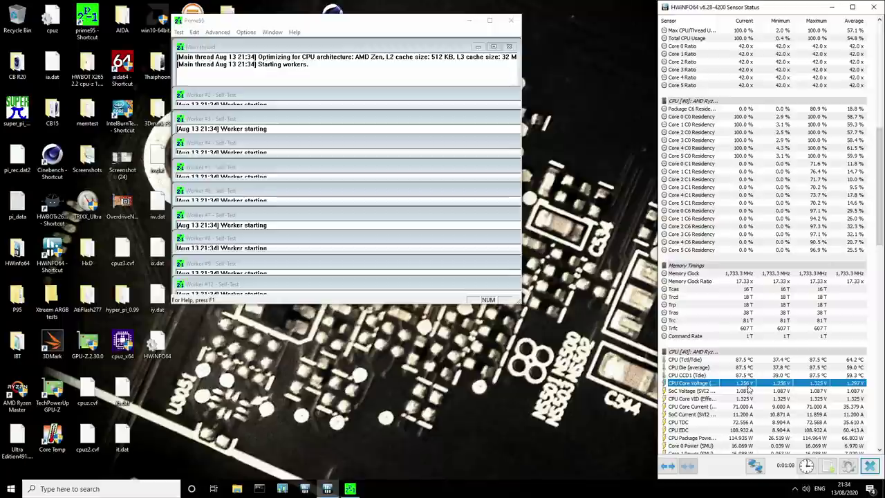
scroll(749, 389, down, 3)
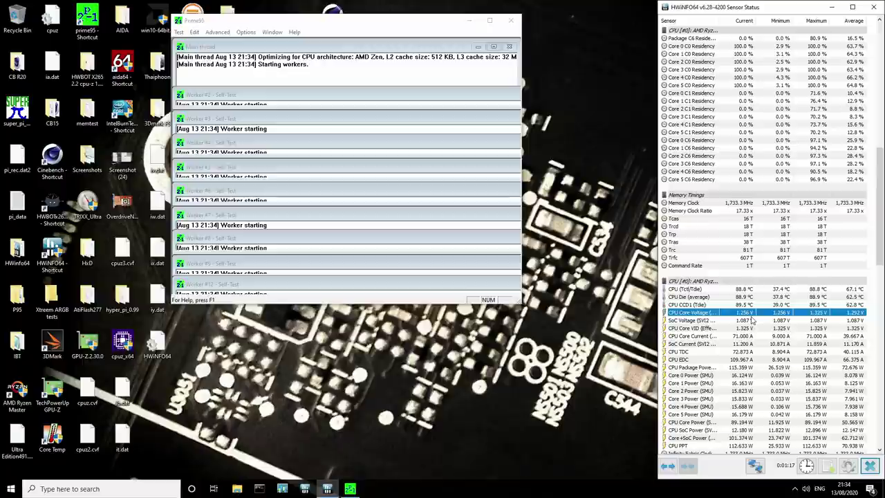
click(749, 291)
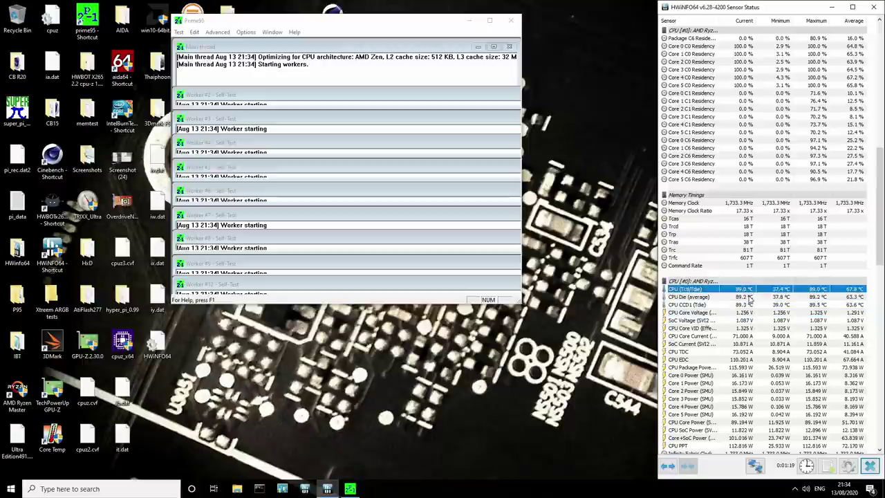
- Check the CPU package power, CPU (Tctl/Tdie) temperature, core voltage and core clocks in HWiNFO64 under the Prime95 load
click(749, 367)
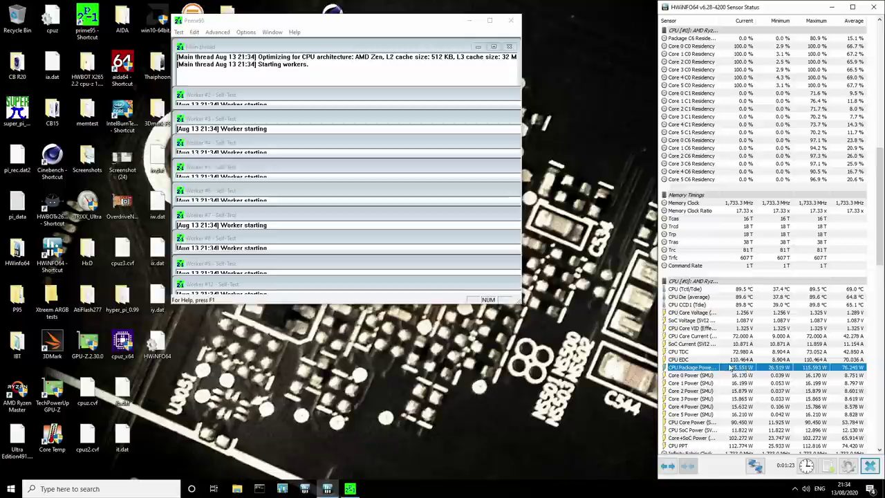
scroll(728, 325, up, 5)
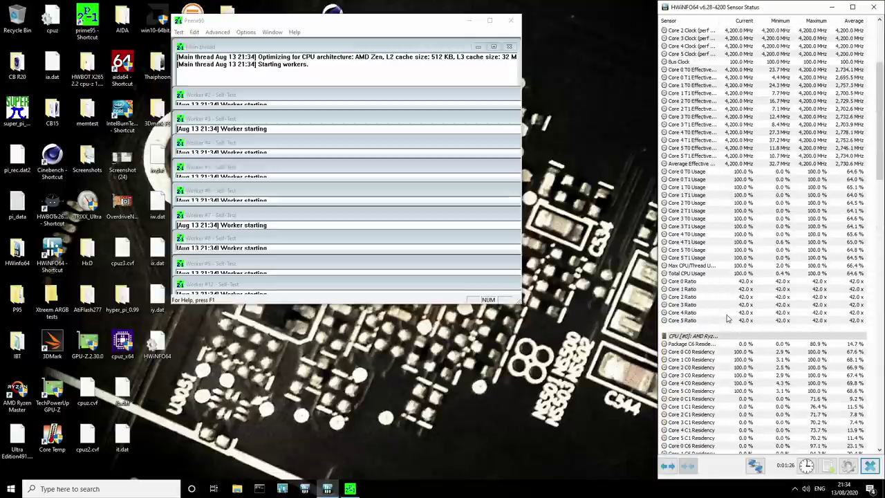
scroll(728, 318, down, 7)
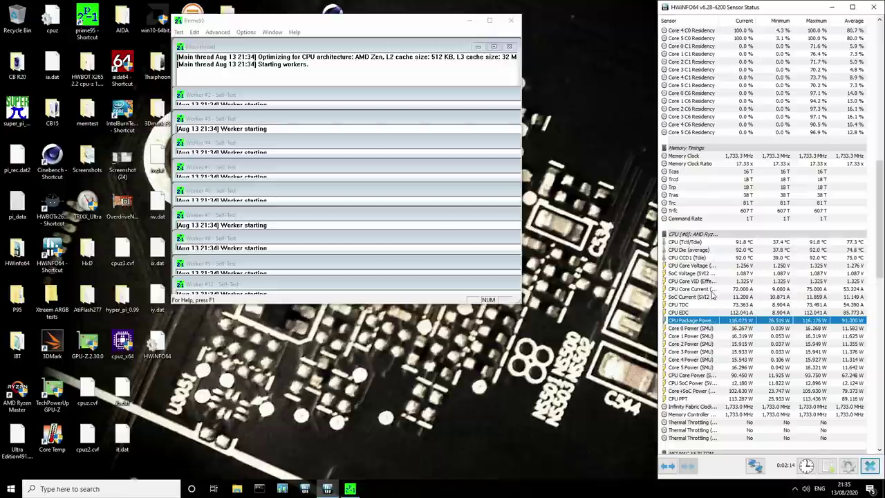
scroll(715, 293, up, 3)
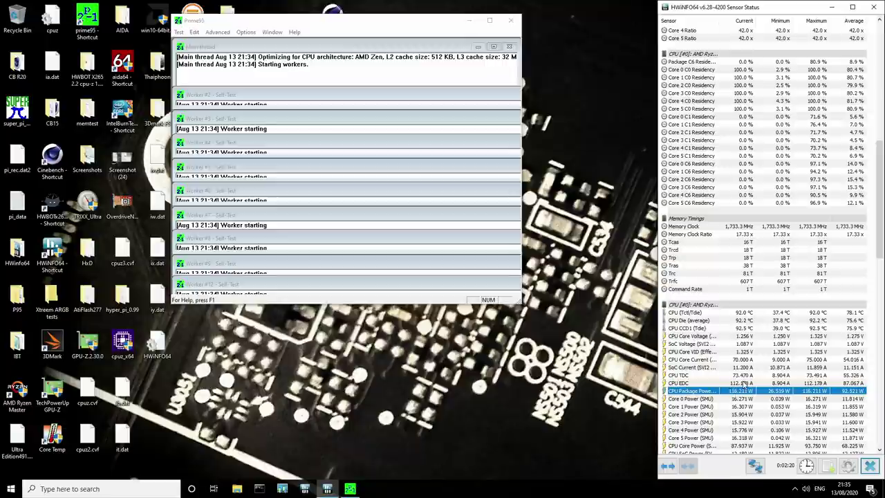
click(744, 315)
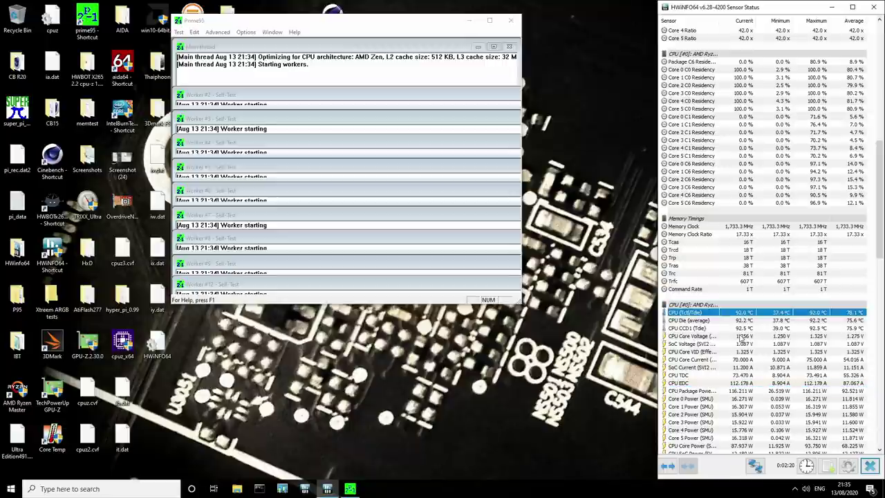
click(746, 336)
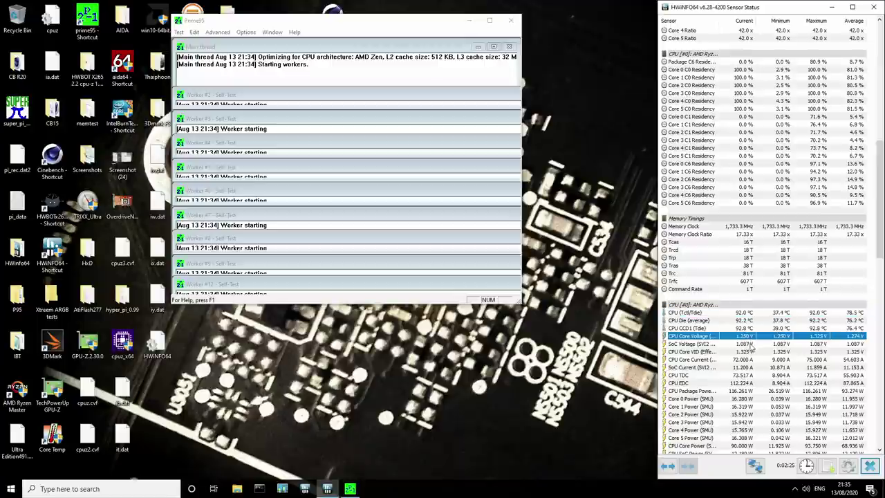
scroll(750, 351, up, 12)
scroll(752, 351, down, 11)
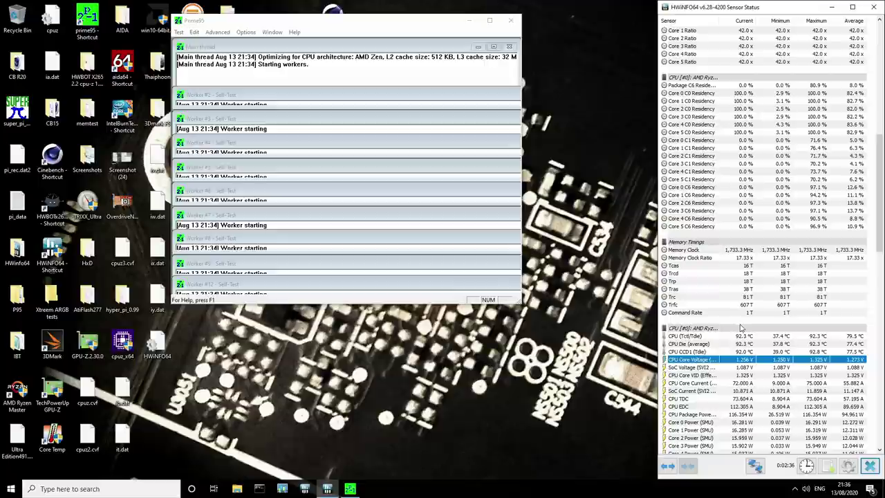
- Stop the Prime95 torture test and close the program
click(486, 198)
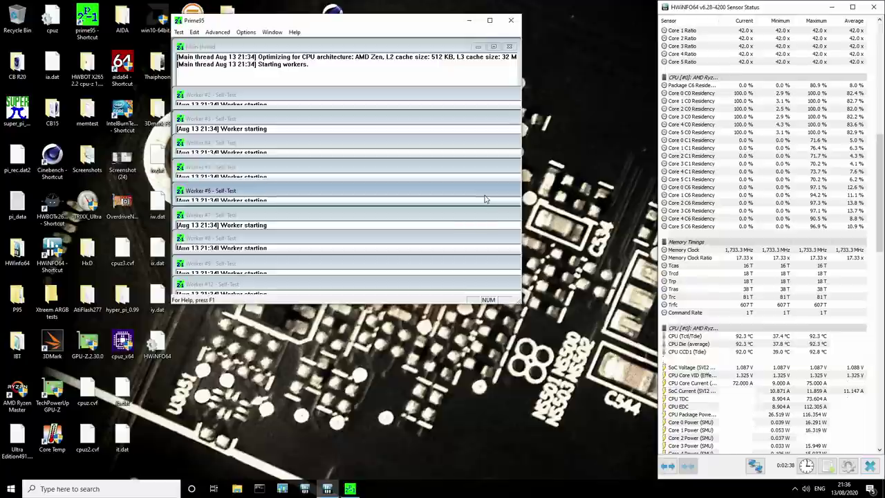
key(alt+t)
key(s)
click(510, 20)
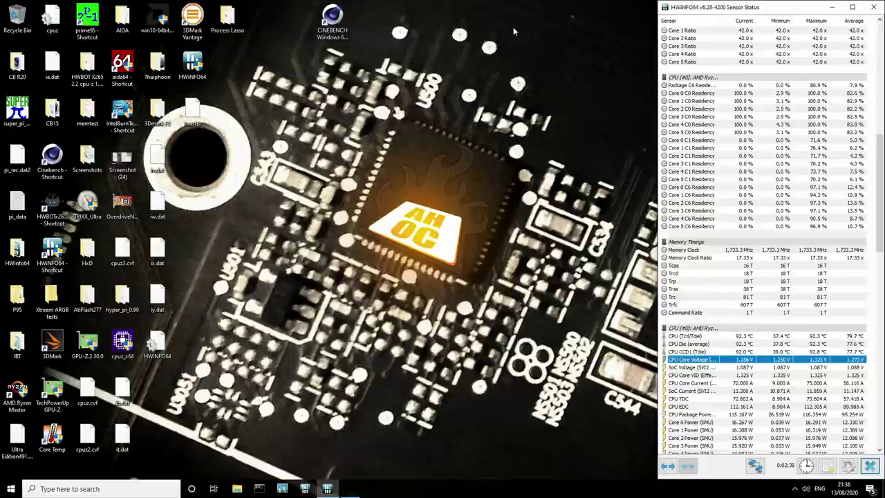
- Restart the computer from Windows
click(10, 489)
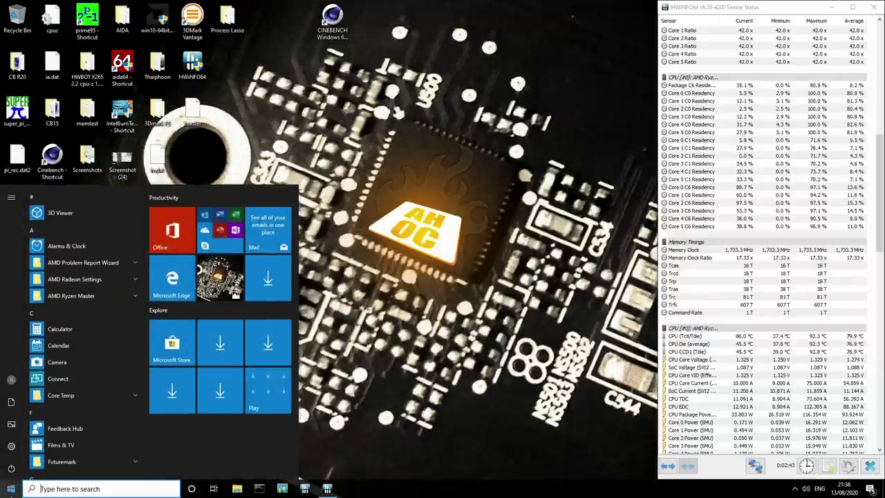
click(10, 489)
click(10, 488)
click(10, 467)
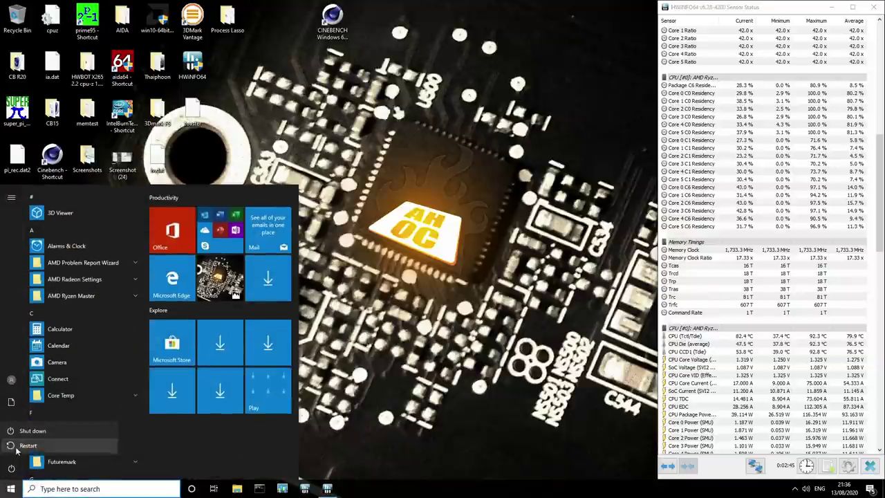
click(31, 452)
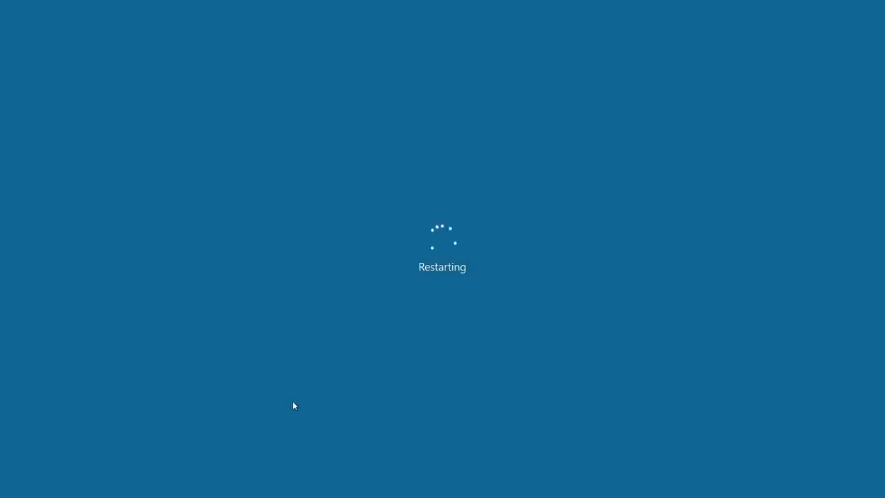
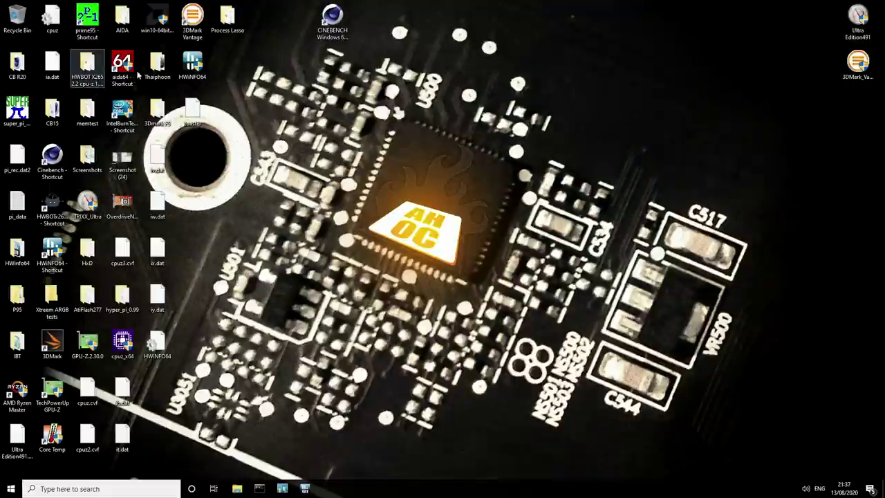
- Launch HWiNFO64 in sensors-only mode and open Cinebench R15 in a smaller window beside the sensor readings
double_click(178, 80)
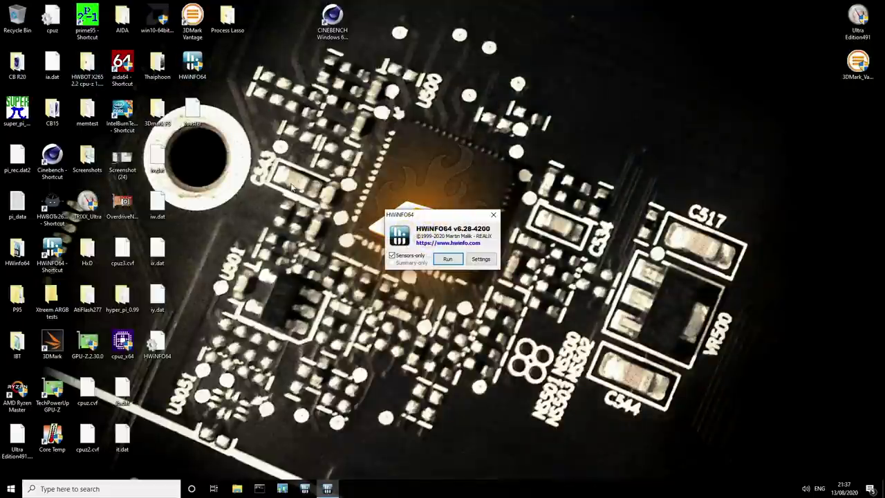
click(448, 262)
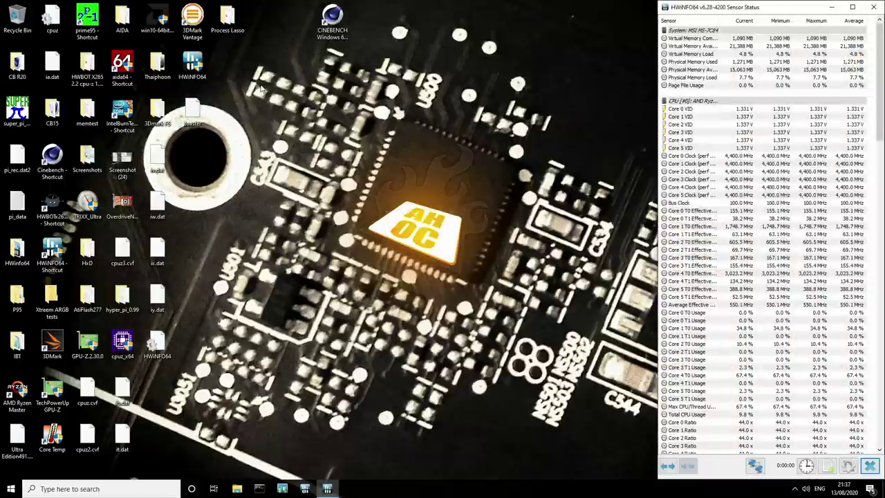
double_click(333, 14)
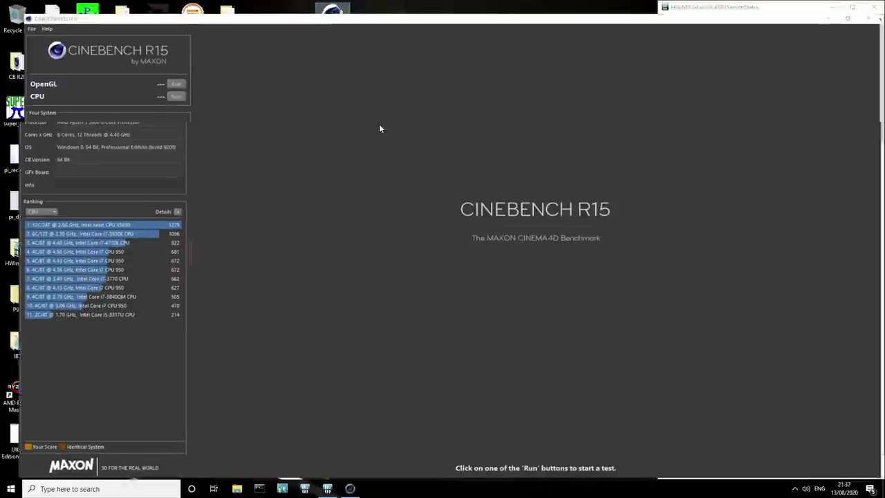
drag(358, 6, 368, 67)
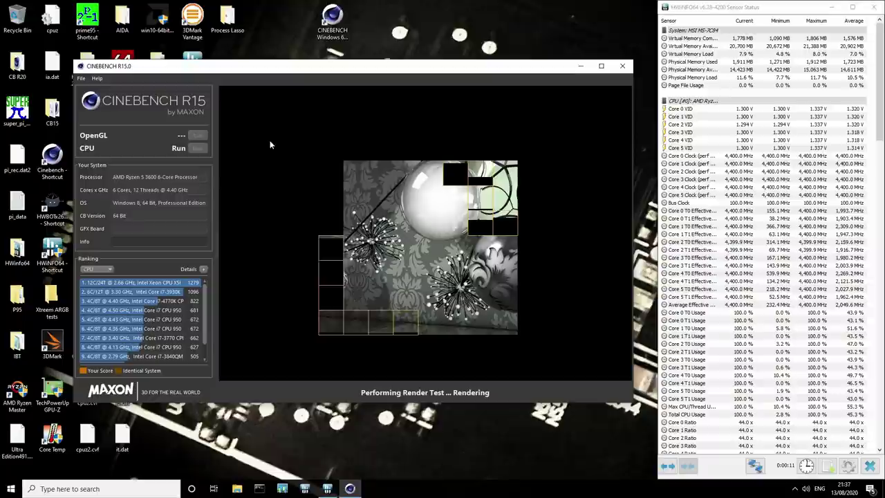
- Check CPU package power, CPU EDC and VR Current (IOUT) in HWiNFO64, and run the Cinebench R15 CPU test again
click(760, 239)
scroll(764, 242, down, 14)
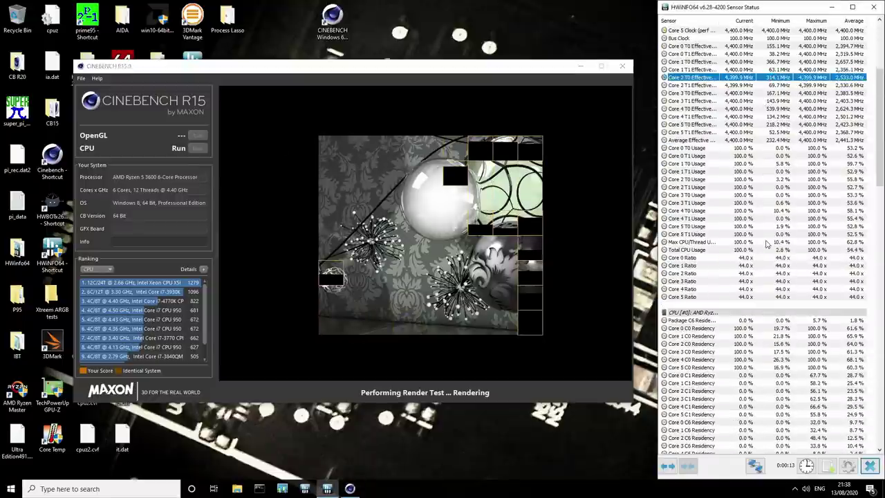
scroll(766, 243, down, 4)
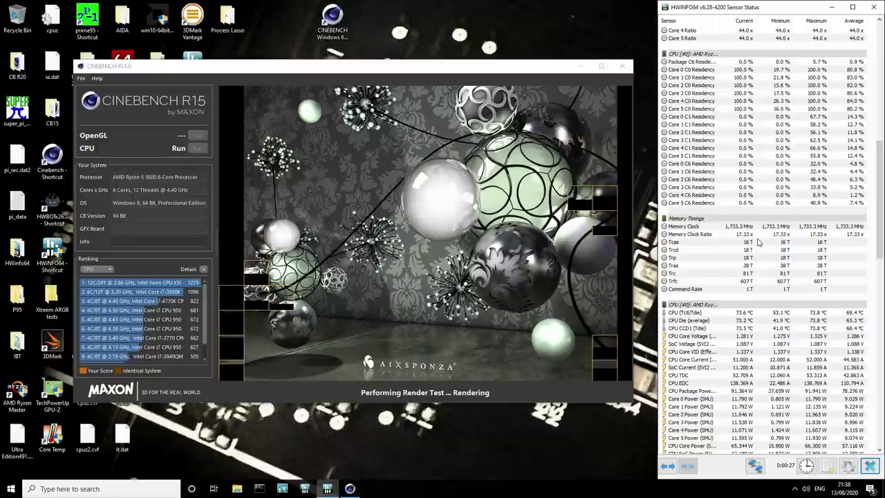
click(734, 392)
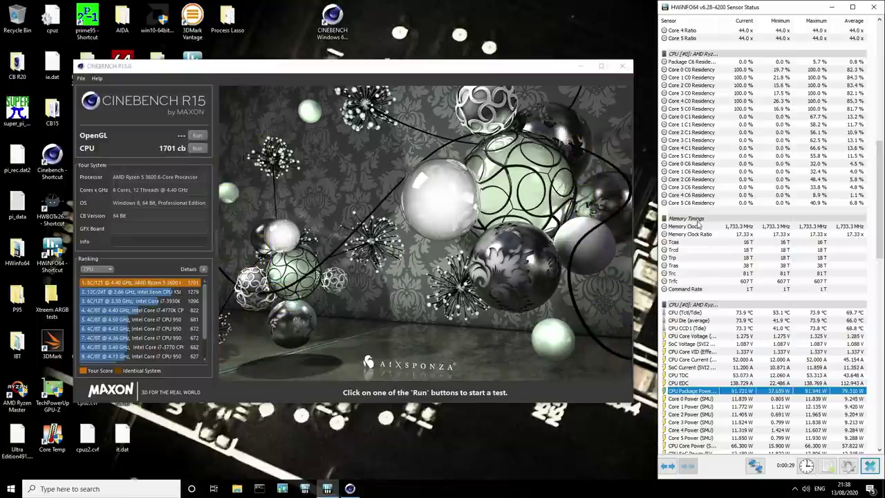
click(738, 384)
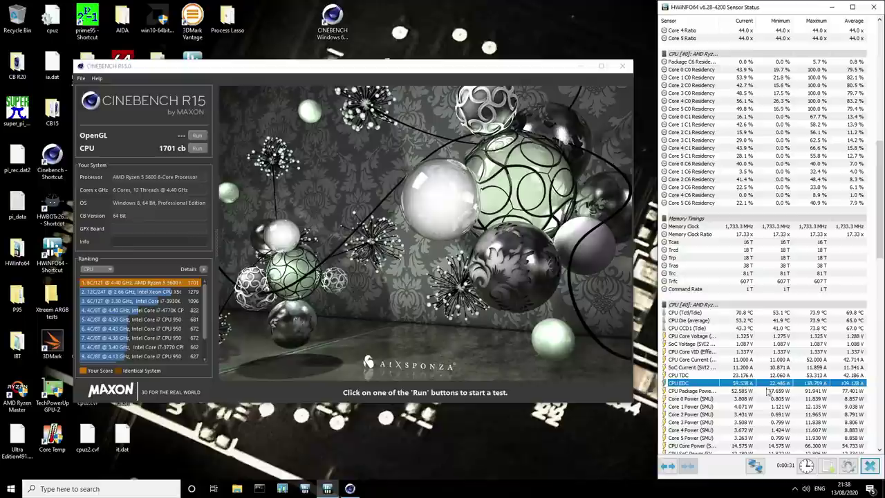
scroll(785, 387, down, 13)
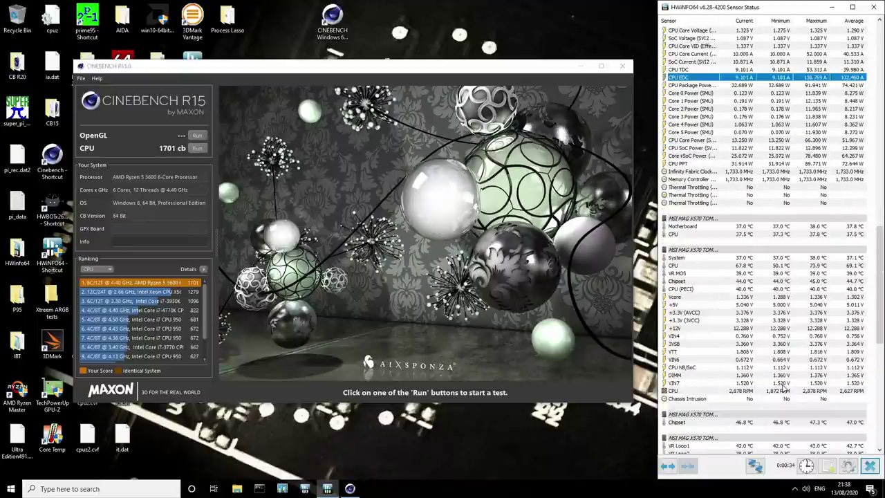
scroll(784, 389, down, 4)
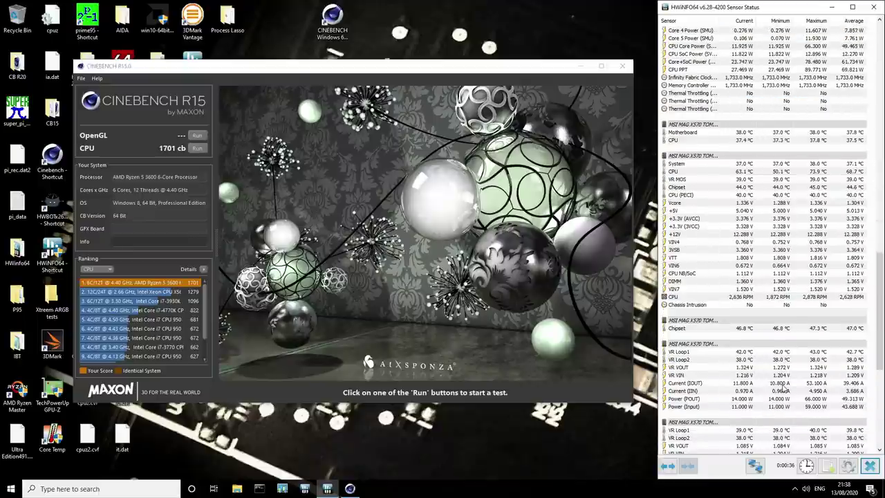
click(725, 385)
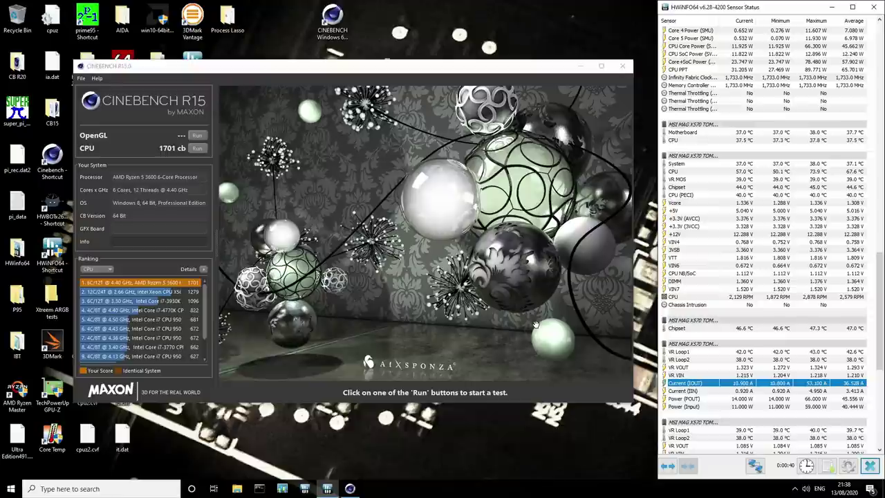
click(197, 148)
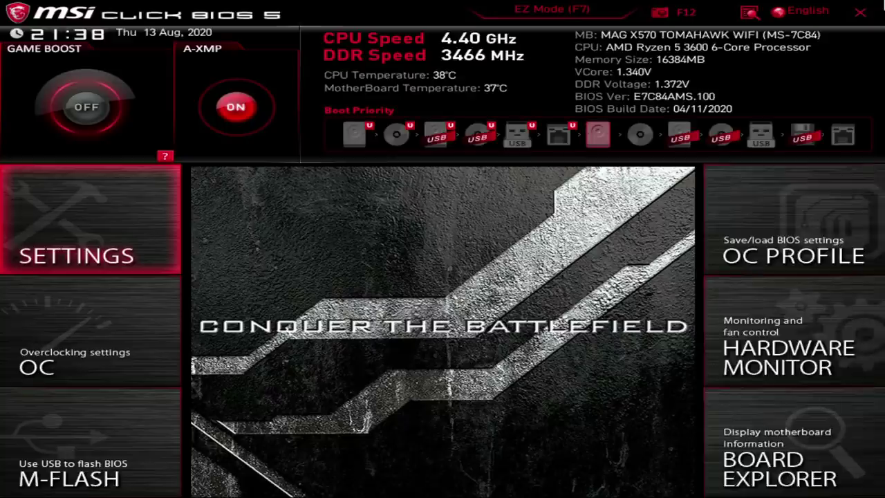
- Open the BIOS overclocking settings and set the CPU Ratio Apply Mode to Per CCX
key(Down)
key(Return)
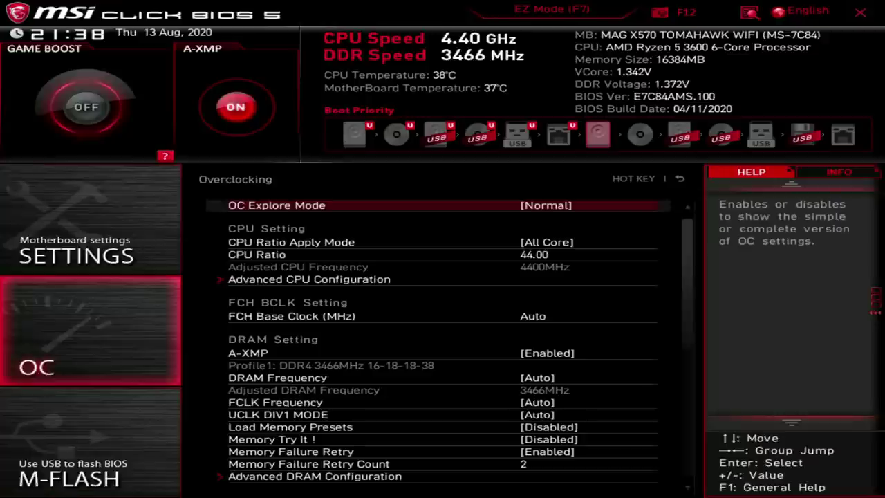
key(Down)
key(Down)
key(Up)
key(Down)
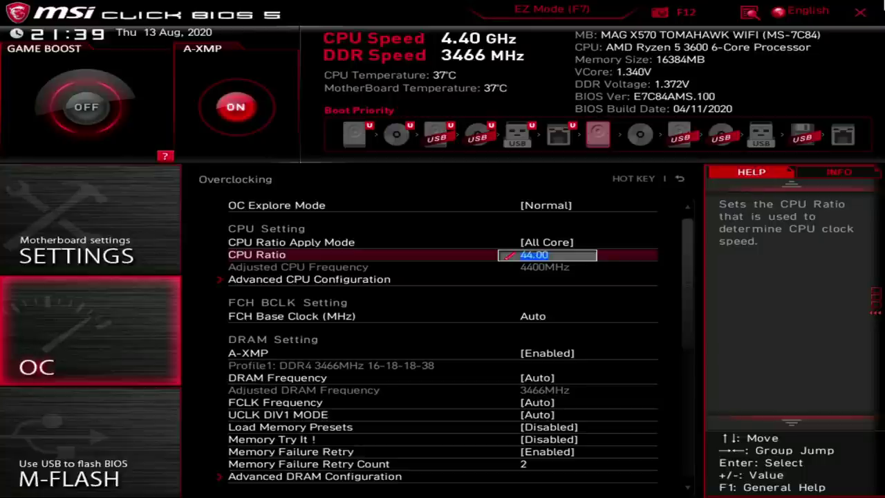
key(Up)
key(Return)
key(Down)
key(Return)
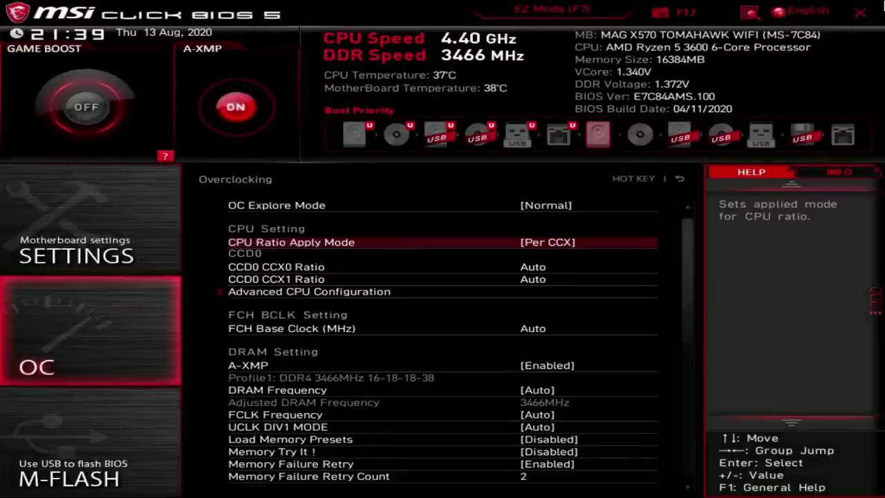
- Set the CCD0 CCX0 Ratio to 44.00 and the CCD0 CCX1 Ratio to 43.00
key(Down)
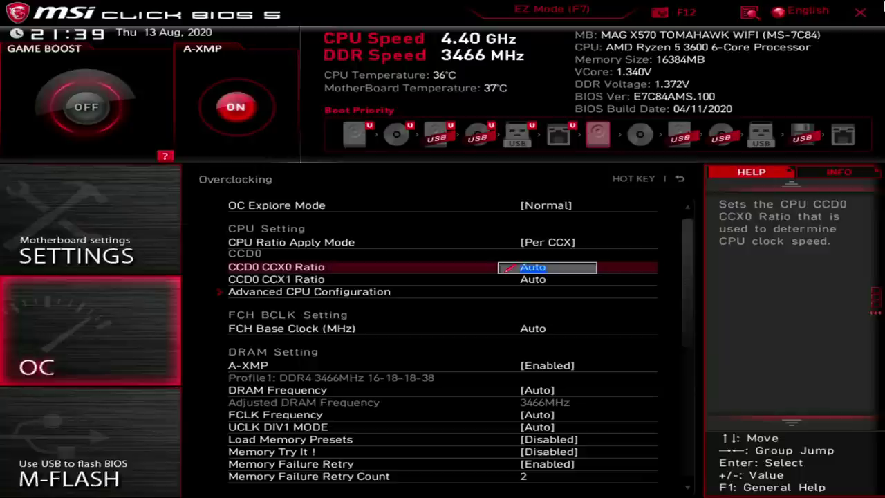
text(44.)
key(Return)
key(Down)
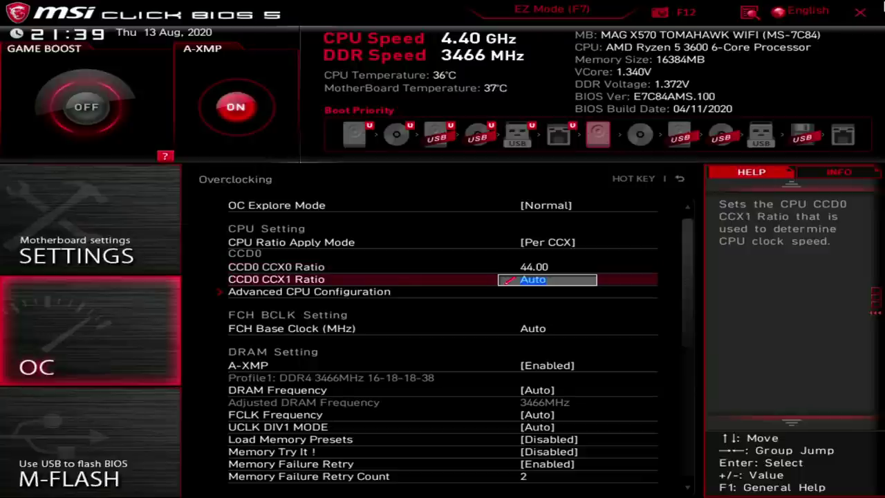
text(43.)
key(Return)
- Set the CCD0 CCX1 Ratio to 43.50 and the CCD0 CCX0 Ratio to 44.50, and exit the BIOS to Windows
key(Up)
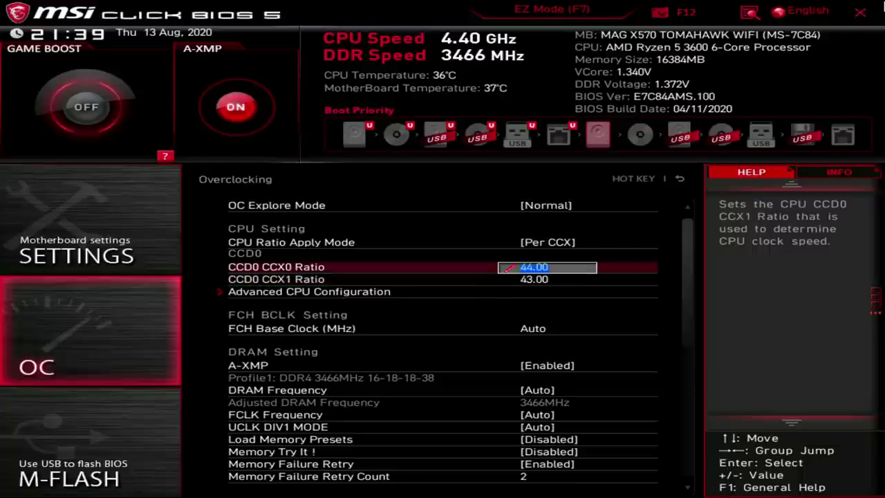
key(Down)
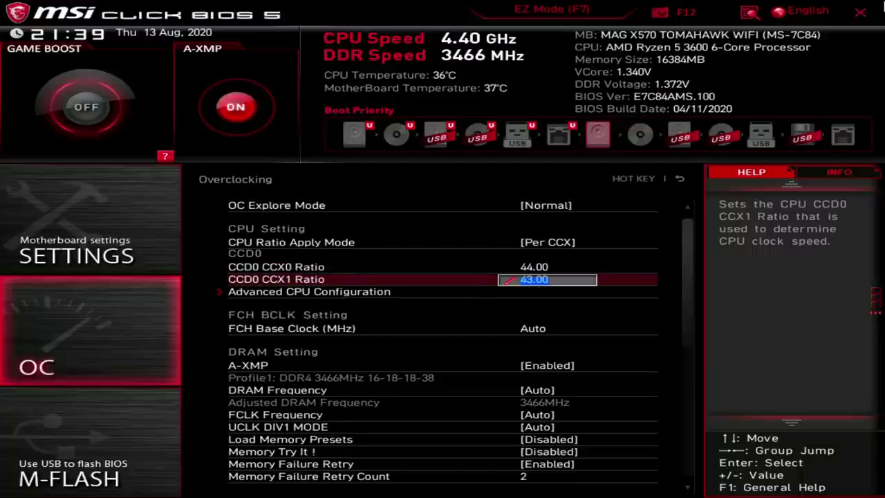
text(43.50)
key(Return)
key(Up)
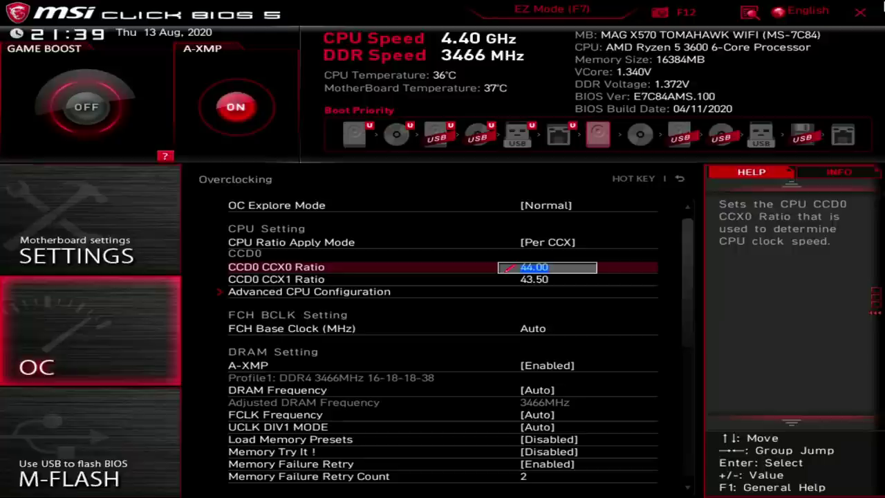
text(44.50)
key(Return)
key(Down)
key(F10)
key(Escape)
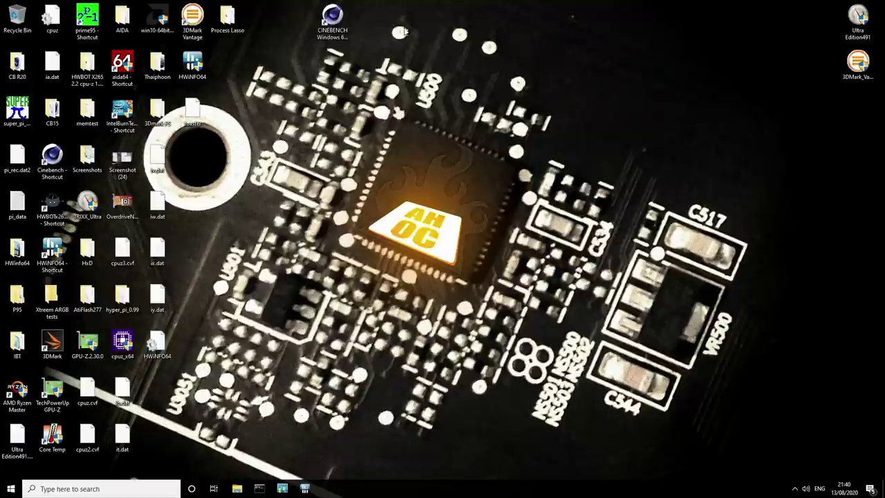
- Open Cinebench R15 in a smaller window beside the HWiNFO64 sensor readings and run the CPU test
click(338, 15)
double_click(339, 15)
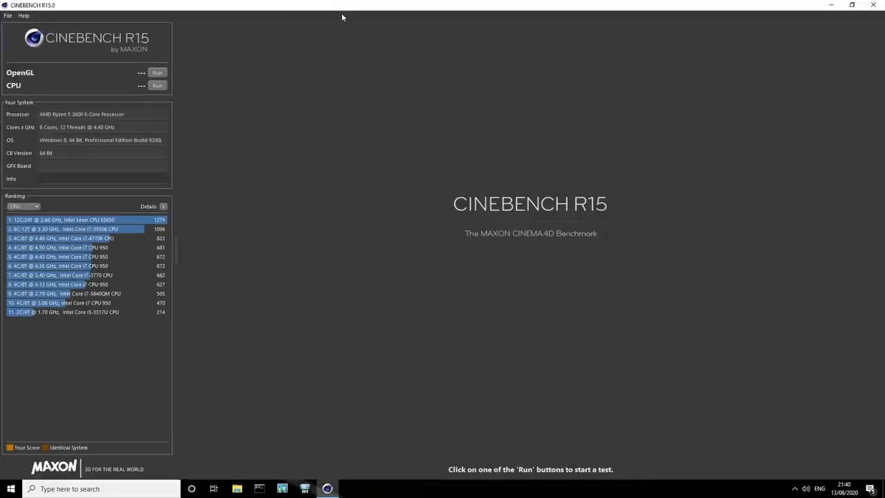
double_click(341, 17)
double_click(192, 64)
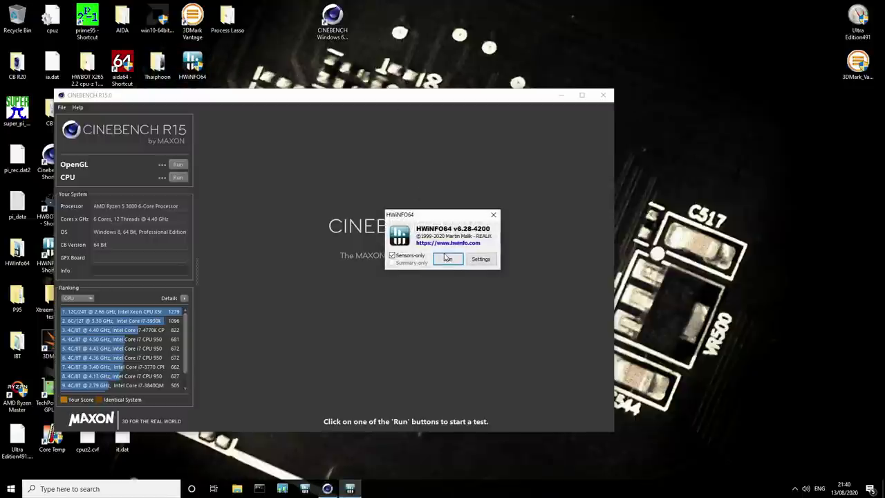
click(446, 258)
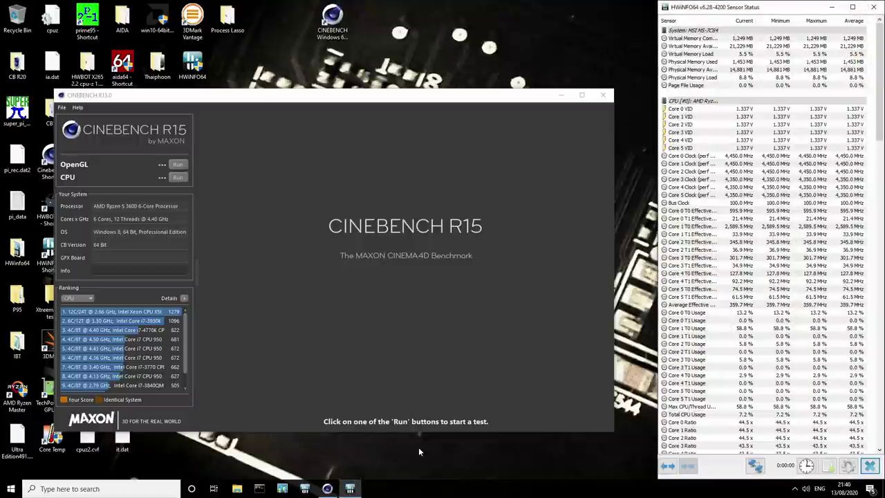
click(181, 177)
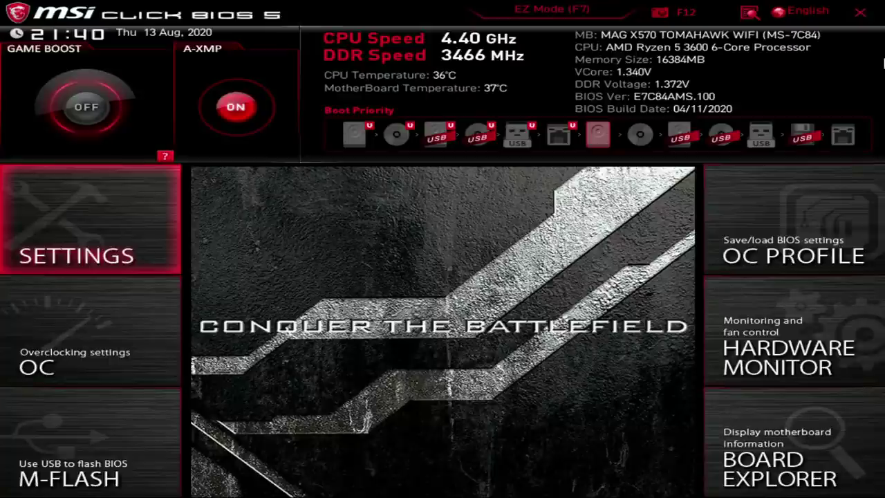
- Open the BIOS overclocking settings and set the CCD0 CCX0 Ratio to 43.50
key(Down)
key(Return)
key(Down)
key(Down)
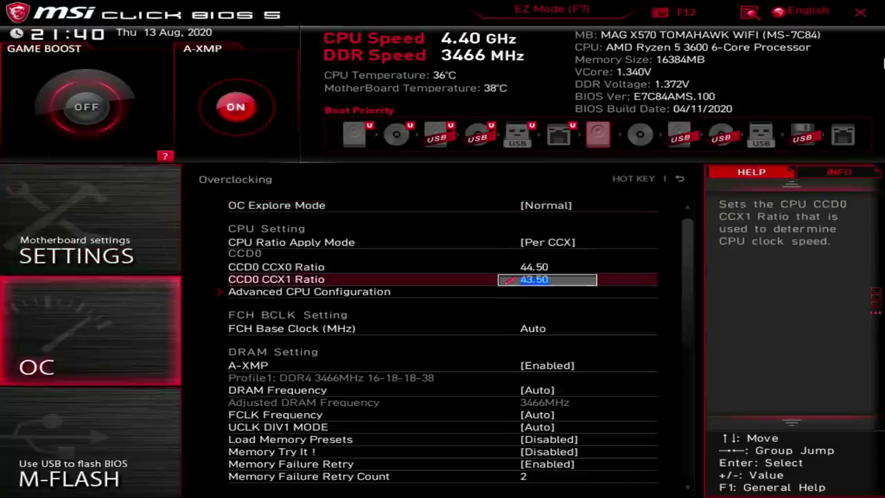
key(Up)
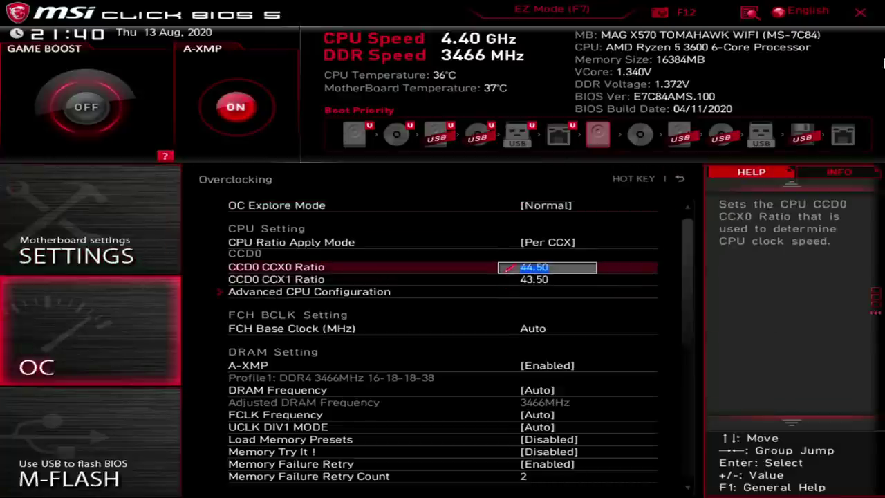
text(4)
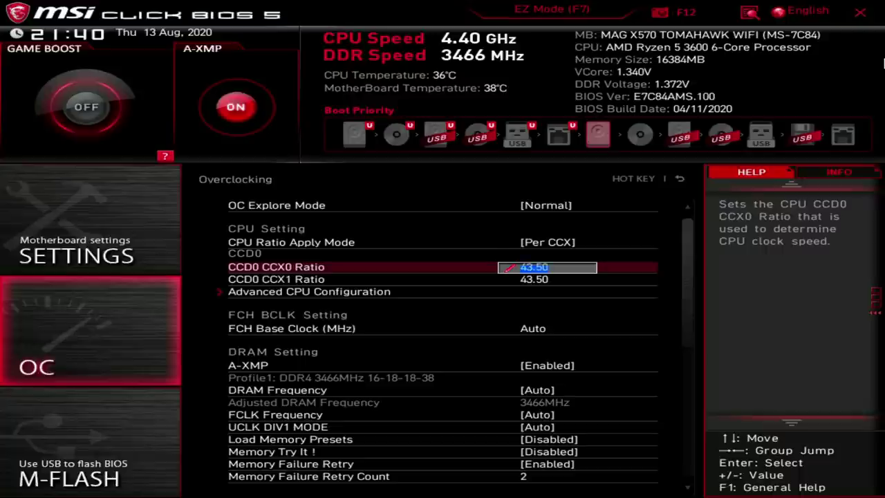
key(Down)
key(Down)
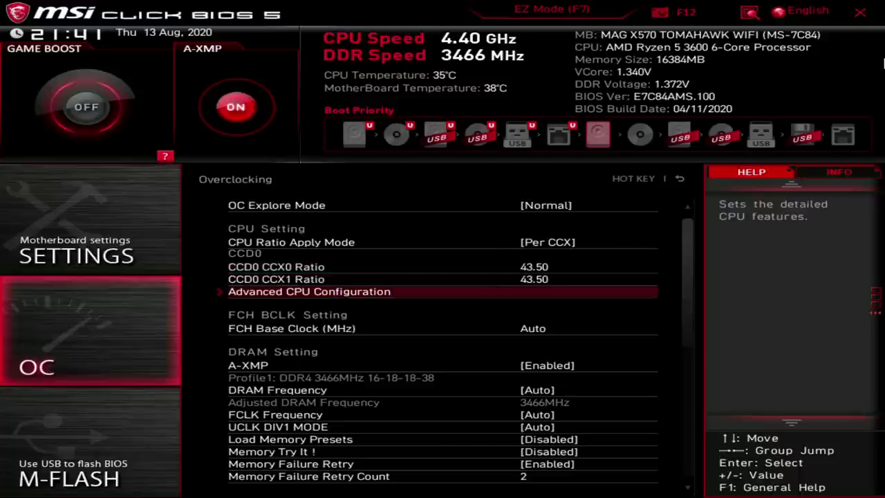
- Set the CCD0 CCX0 Ratio to 44.00 and the CCD0 CCX1 Ratio to 44.50
key(Up)
key(Up)
text(44)
key(Return)
key(Down)
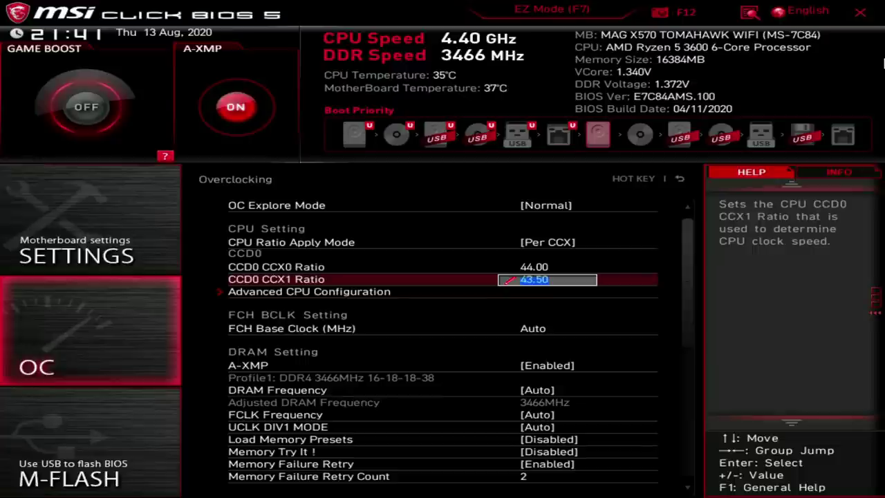
text(44.50)
key(Return)
key(Down)
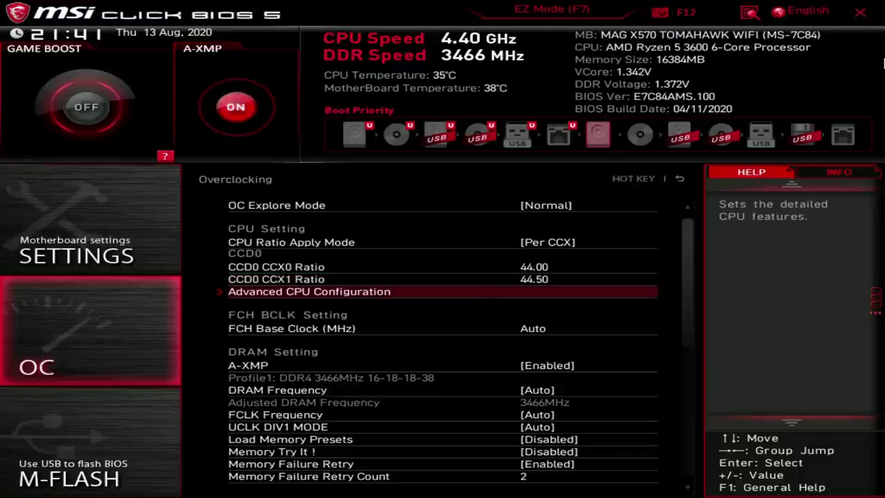
- Save the ratio changes, exit the BIOS, and restart the PC from the Recovery screen
key(F10)
key(Escape)
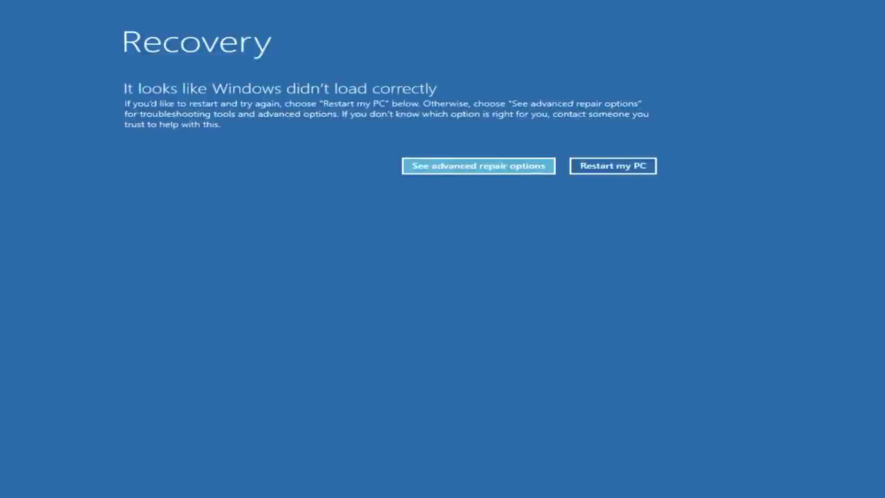
key(Tab)
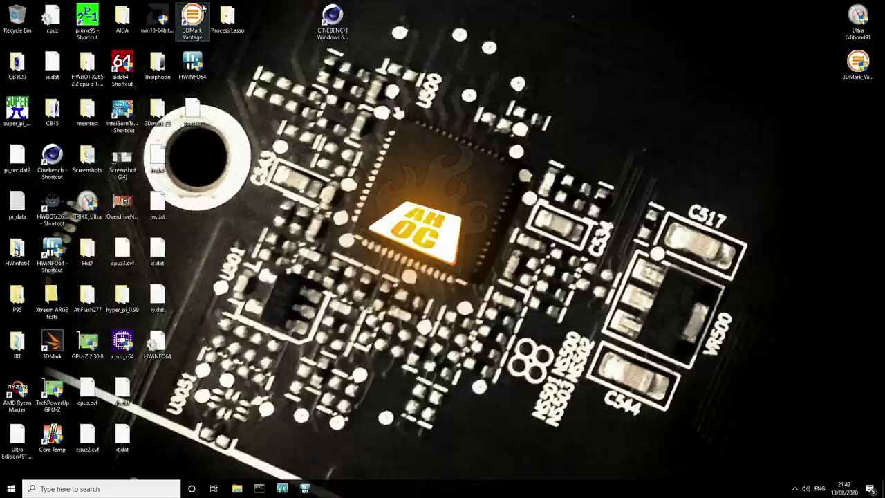
- Open Cinebench R15 and run the CPU test twice
click(330, 19)
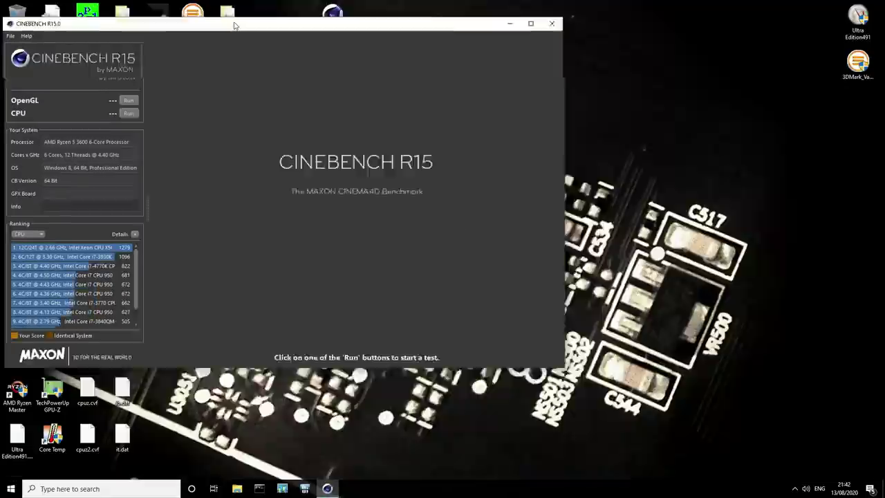
click(185, 140)
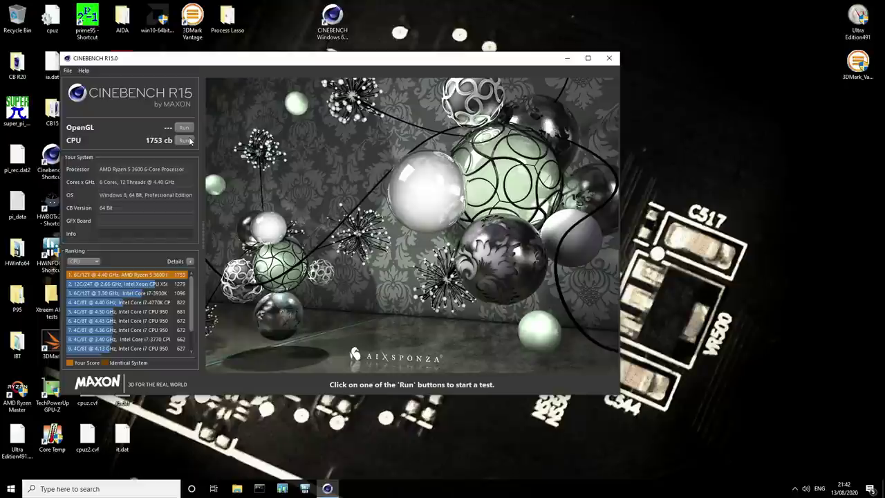
click(183, 140)
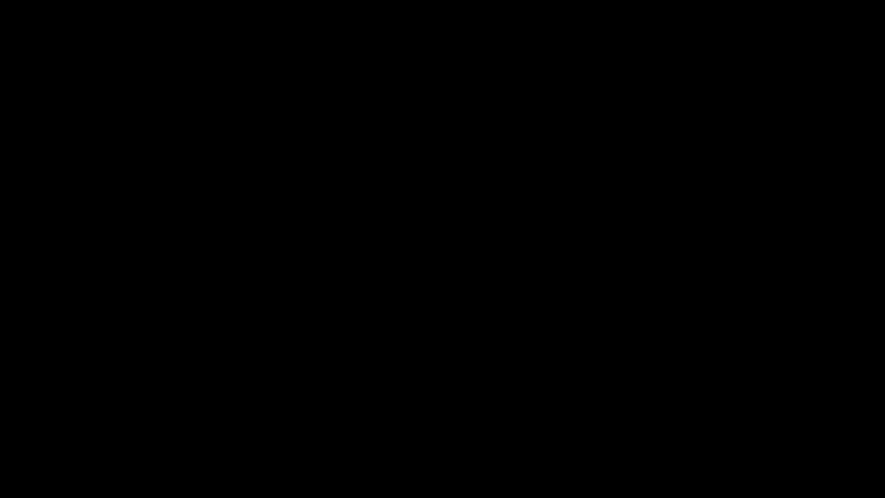
- Open the BIOS overclocking settings again and lower the CCD0 CCX0 Ratio to 43.50
key(Down)
key(Return)
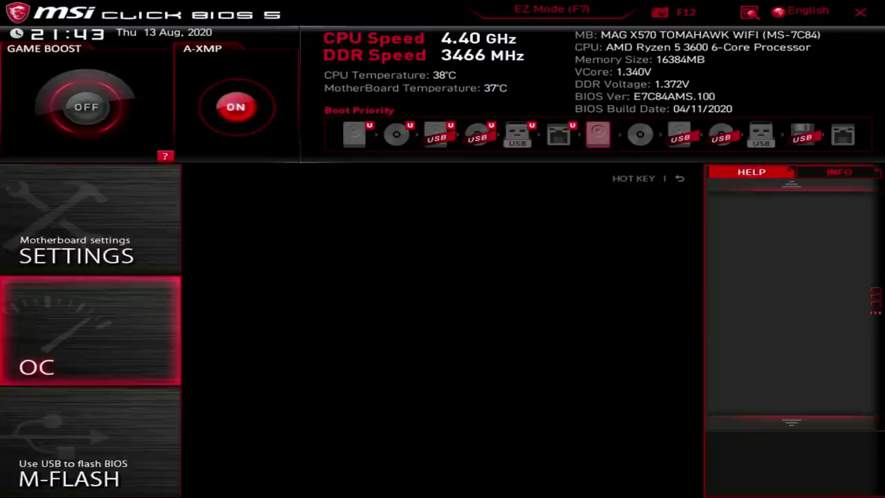
key(Down)
key(Down)
key(Down)
key(Down)
key(Up)
key(Return)
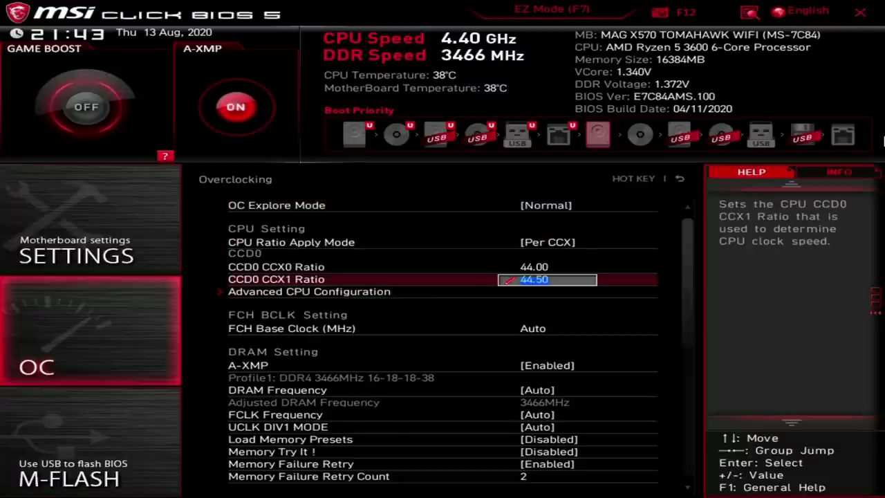
key(Escape)
key(Up)
key(Up)
key(Down)
key(Return)
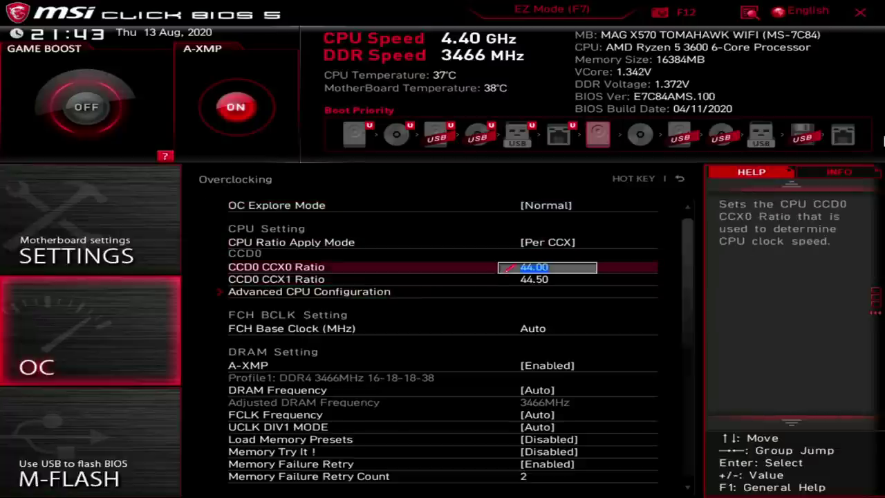
key(minus)
key(minus)
key(Return)
- Lower the CCD0 CCX1 Ratio to 44.00, then save and exit the BIOS to Windows
key(Down)
key(Return)
key(minus)
key(minus)
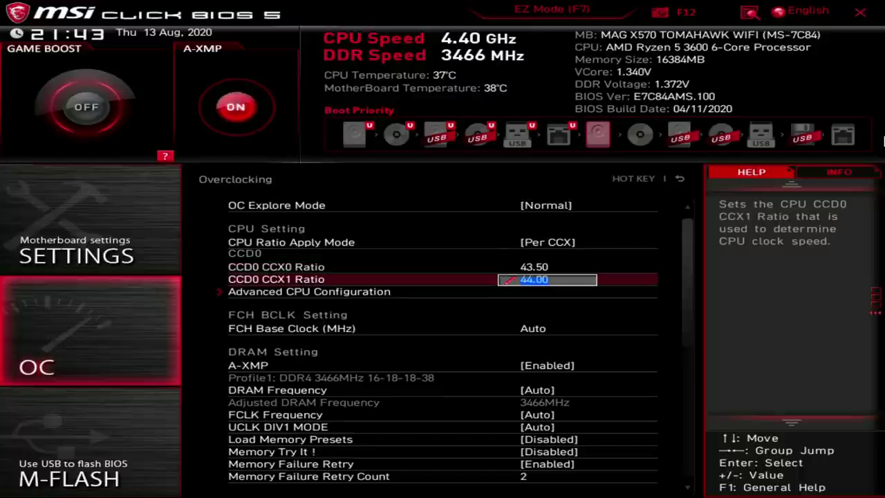
key(Return)
key(F10)
key(Escape)
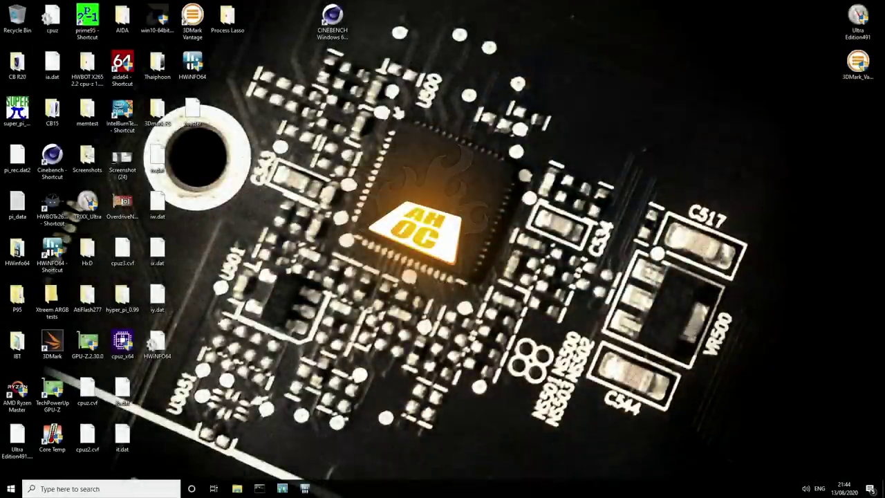
- Open the HWiNFO64 sensors and Prime95, and check the core clocks and CPU temperature readings
click(342, 19)
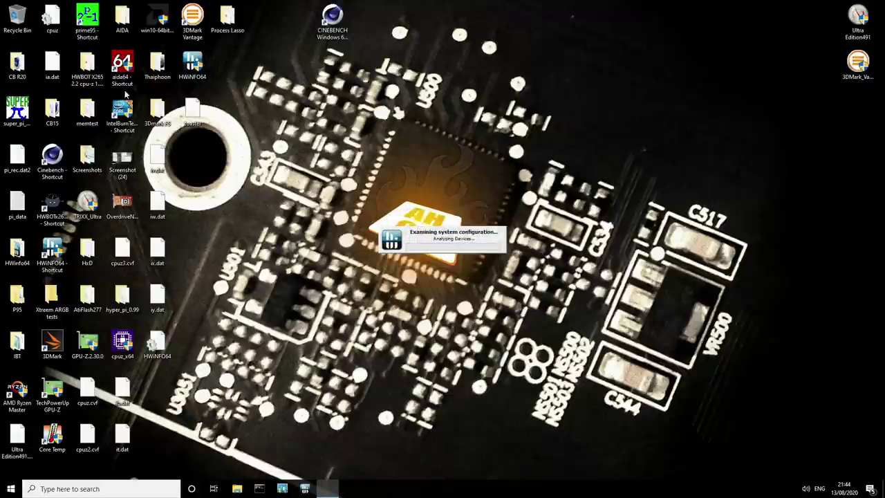
double_click(90, 21)
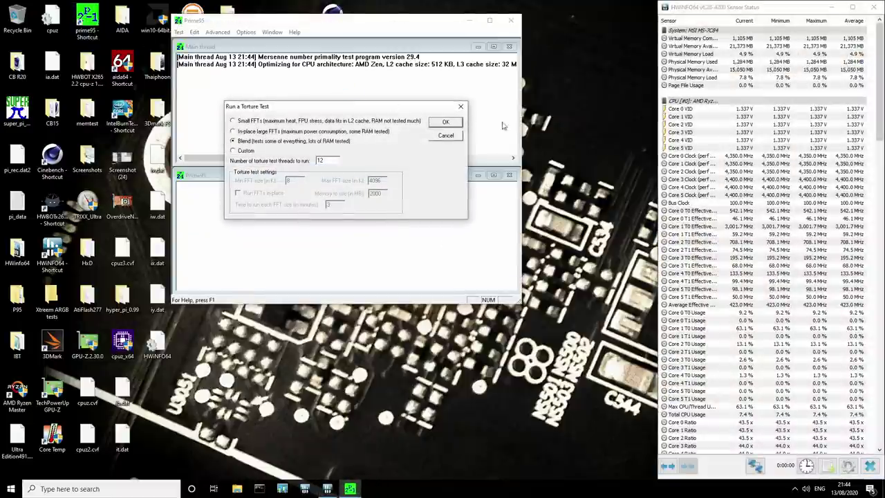
click(769, 191)
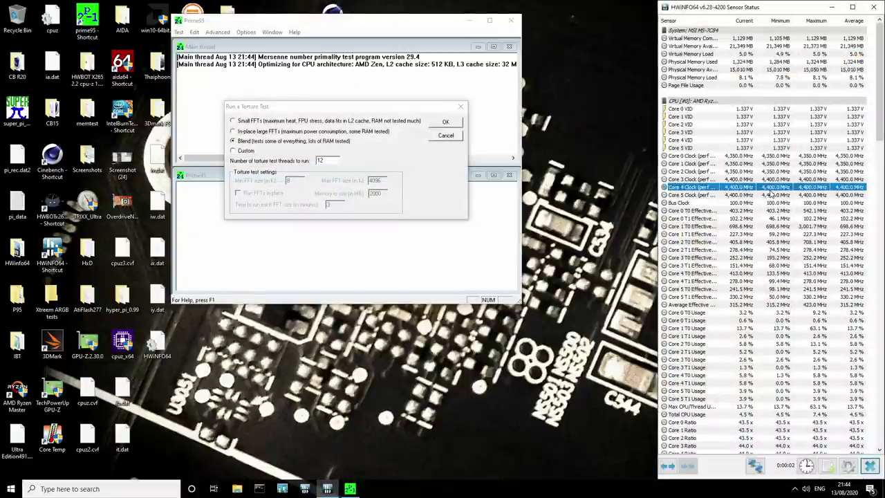
scroll(768, 195, down, 18)
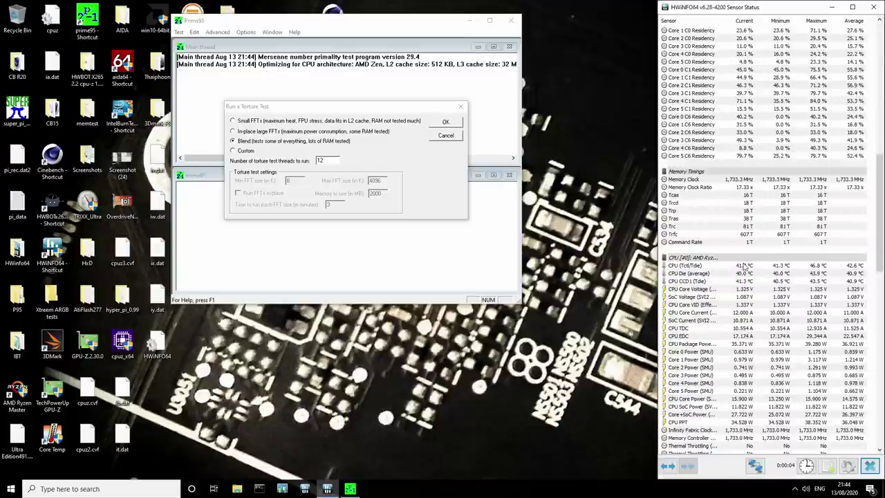
click(745, 266)
click(253, 130)
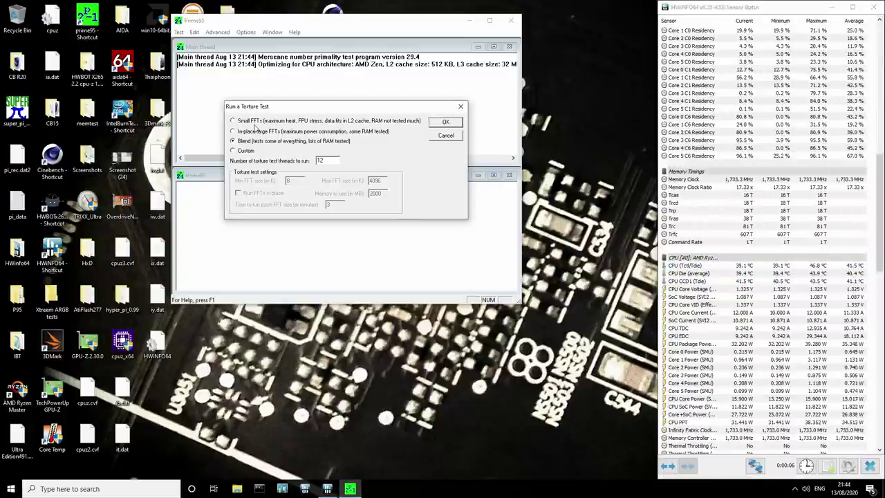
- Start a custom Prime95 torture test with both the minimum and maximum FFT size set to 128K
click(233, 150)
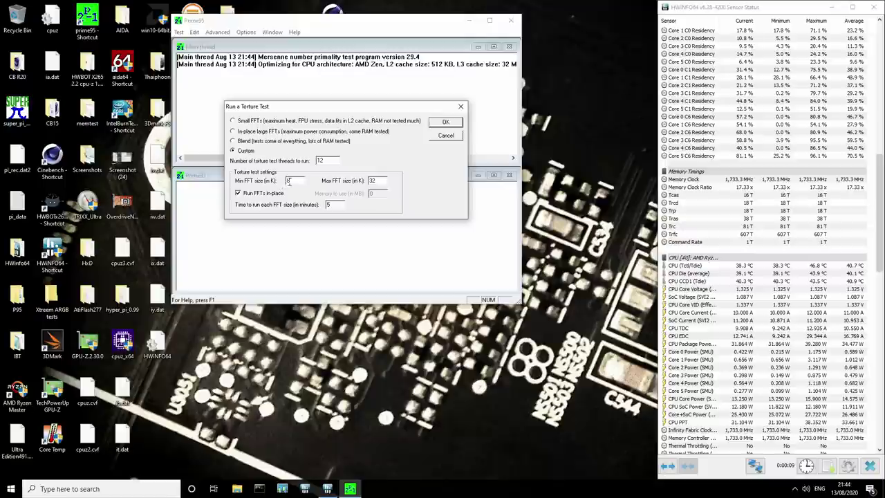
double_click(288, 181)
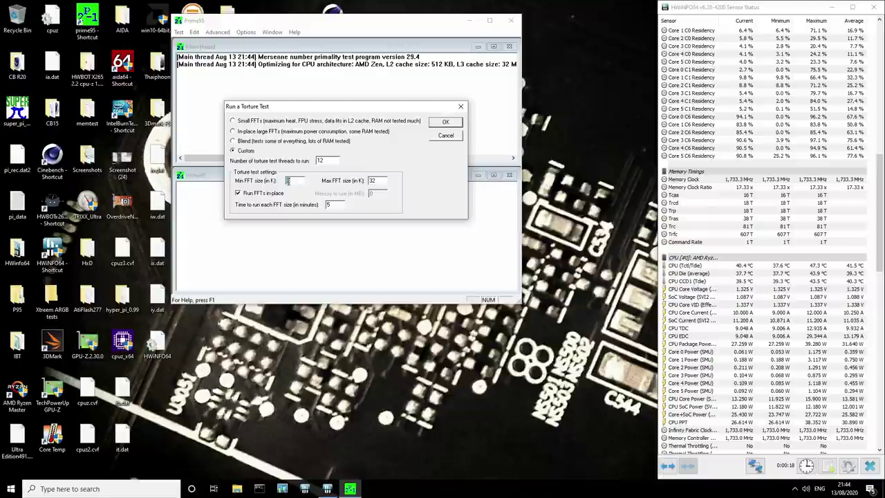
text(128)
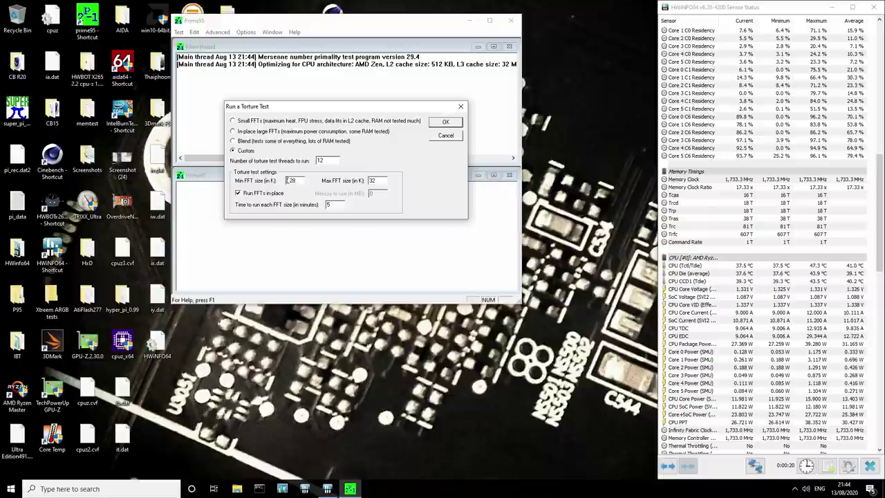
double_click(291, 180)
key(ctrl+c)
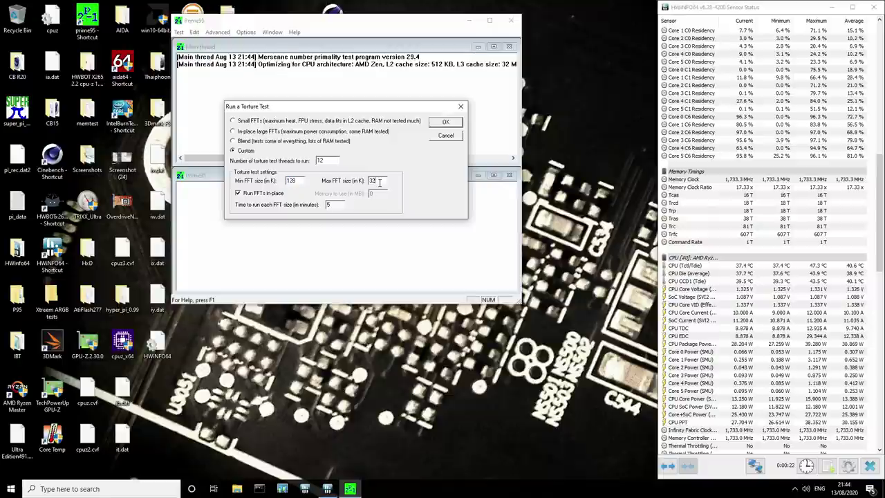
double_click(376, 181)
key(ctrl+v)
click(445, 123)
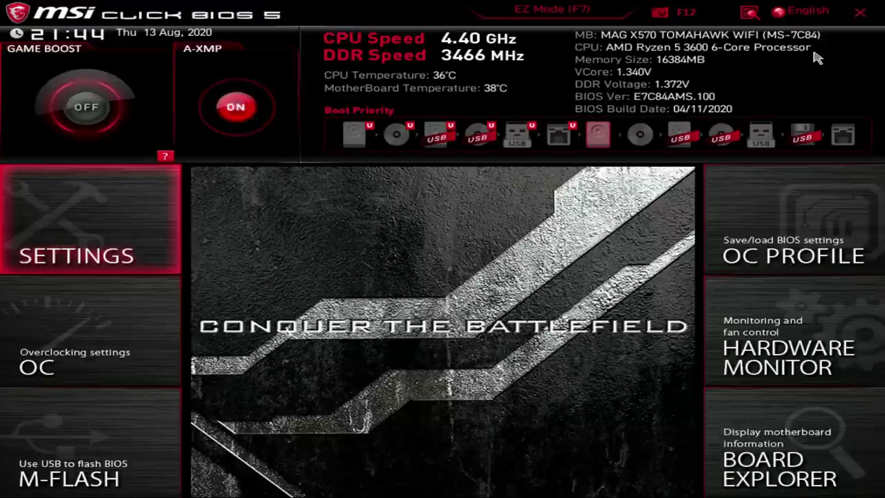
- Open the BIOS overclocking settings and lower both CCD0 CCX ratios by two increments each
key(Down)
key(Return)
key(Down)
key(Down)
key(Down)
key(Up)
key(Up)
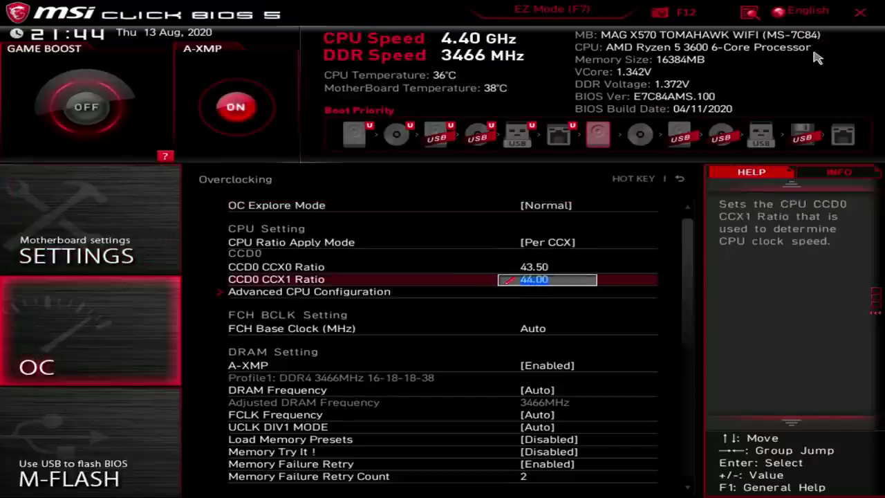
key(minus)
key(minus)
key(Down)
key(minus)
key(minus)
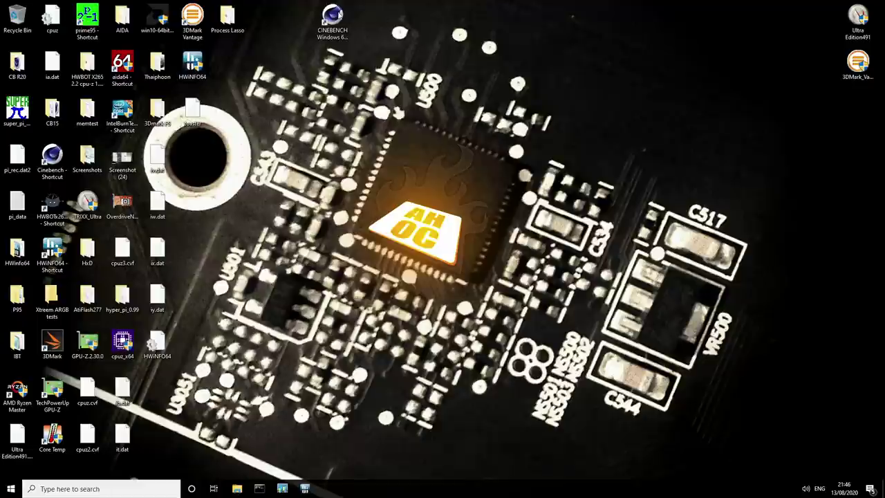
- Run a custom Prime95 torture test with both the minimum and maximum FFT size set to 128K
double_click(87, 21)
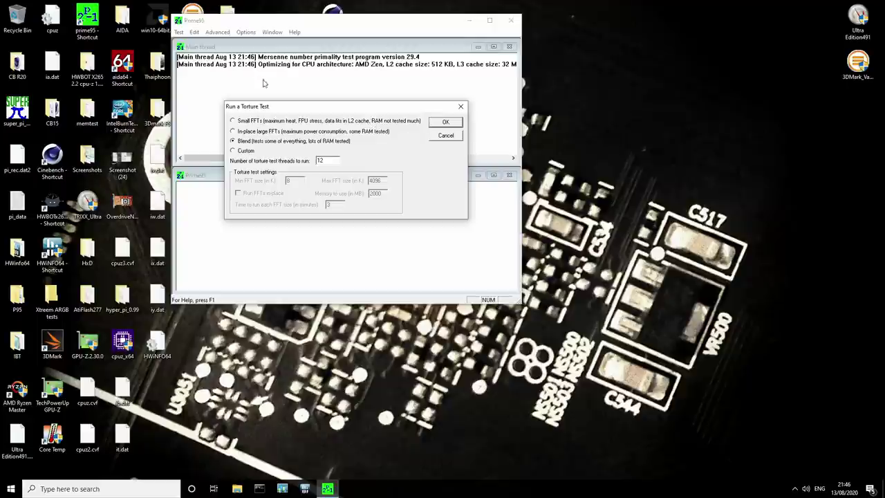
click(250, 150)
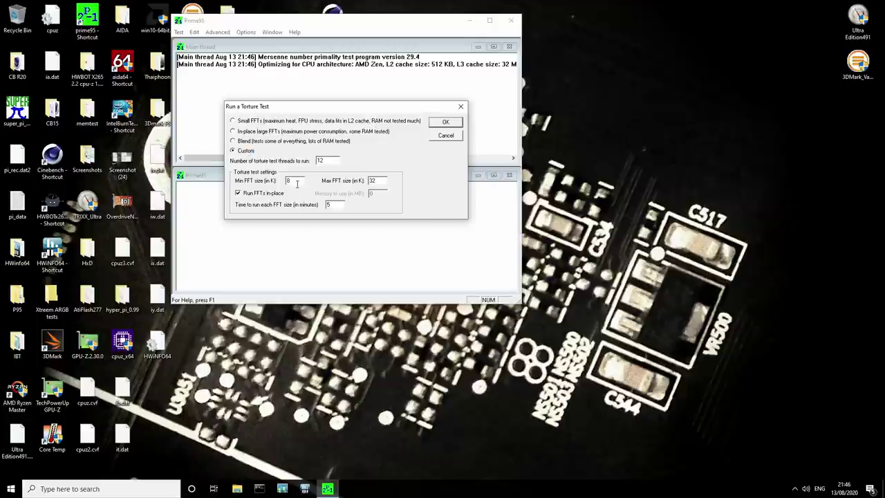
text(12)
drag(302, 180, 275, 180)
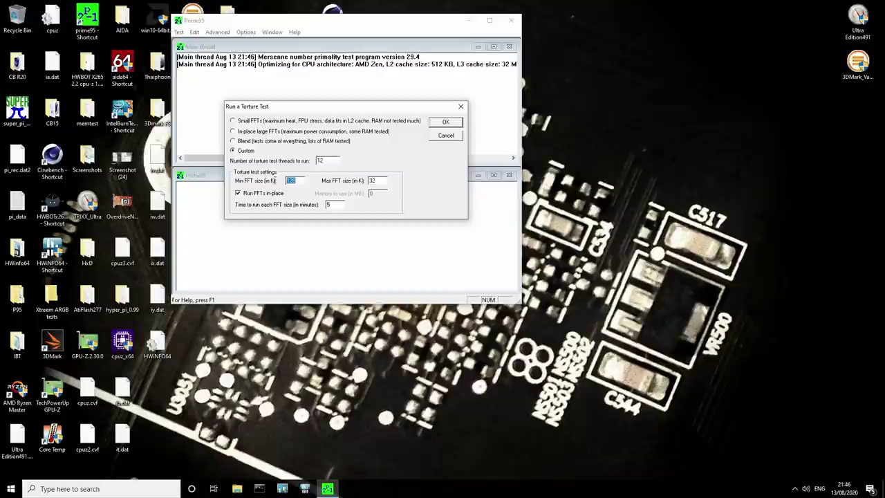
double_click(384, 181)
text(128)
click(444, 123)
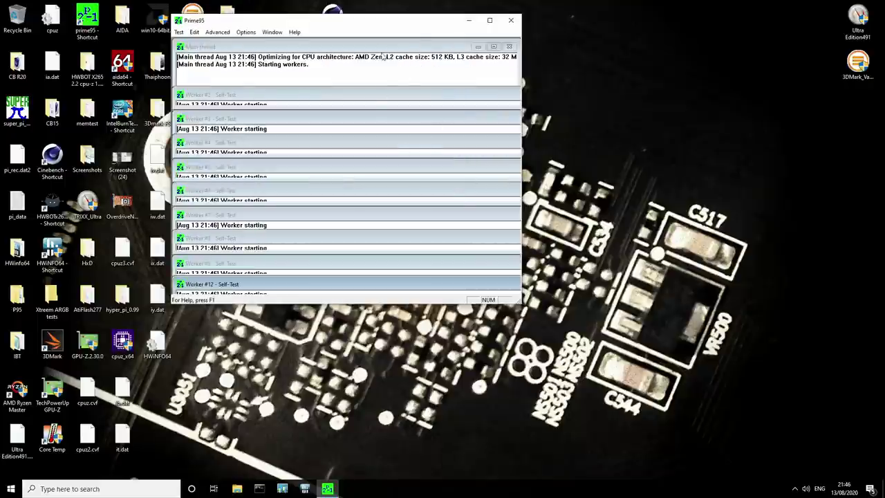
- Shift the Prime95 window aside and open the HWiNFO64 sensors in sensors-only mode
drag(347, 23, 289, 25)
double_click(193, 64)
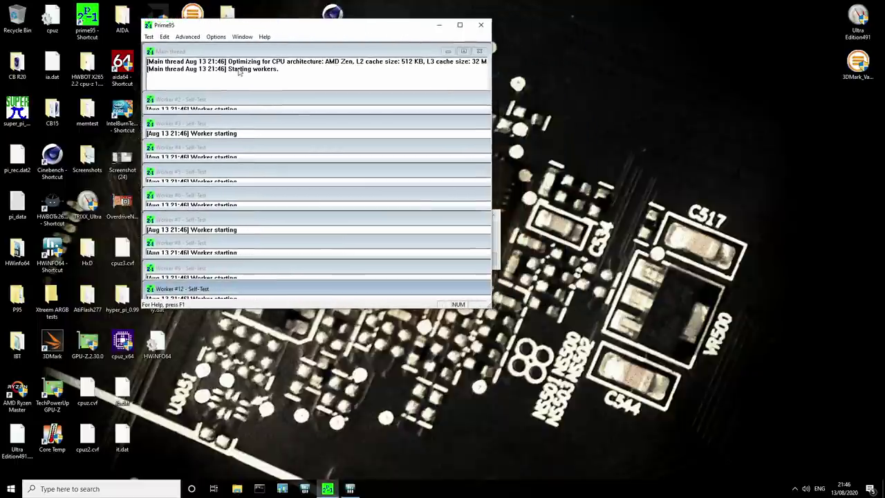
click(449, 259)
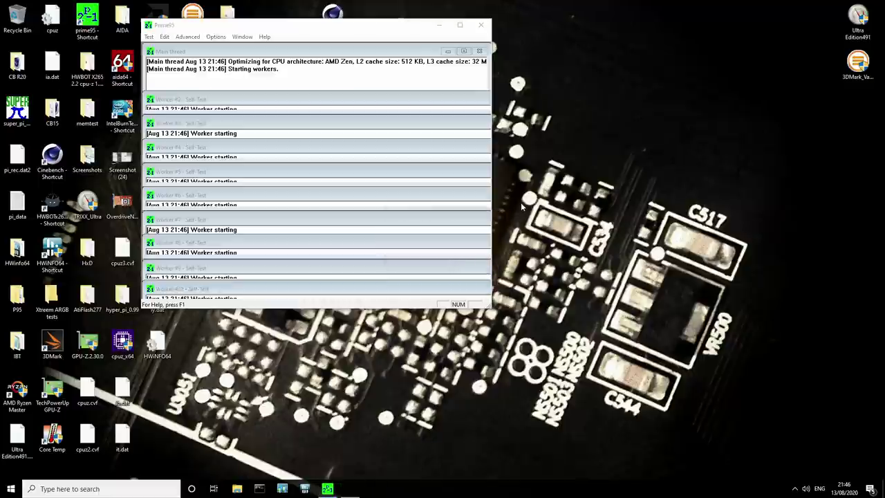
- Examine the core clocks, core ratios, CPU temperatures and CPU core voltage in HWiNFO64 while the torture test runs
click(719, 204)
scroll(723, 202, down, 15)
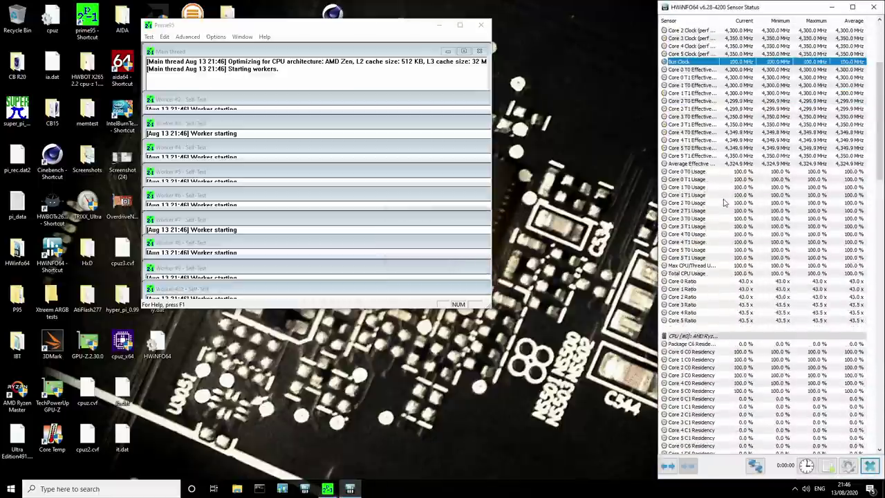
scroll(724, 201, down, 8)
scroll(724, 202, up, 4)
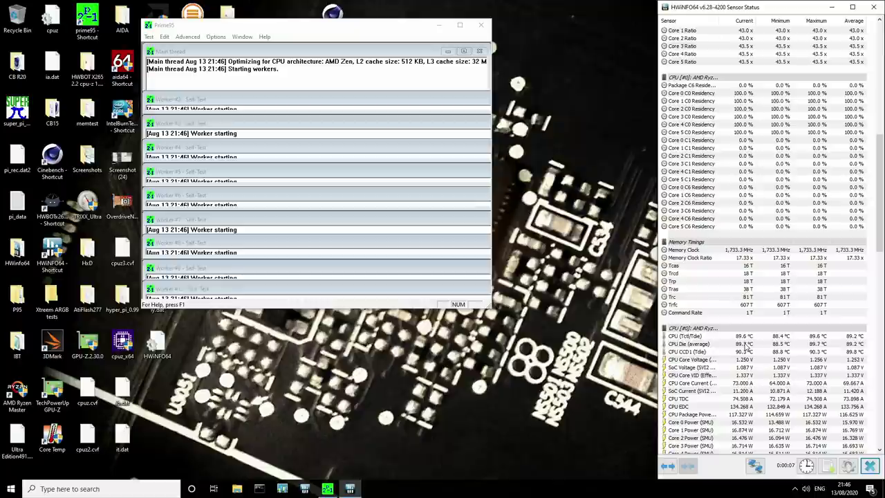
scroll(738, 226, up, 4)
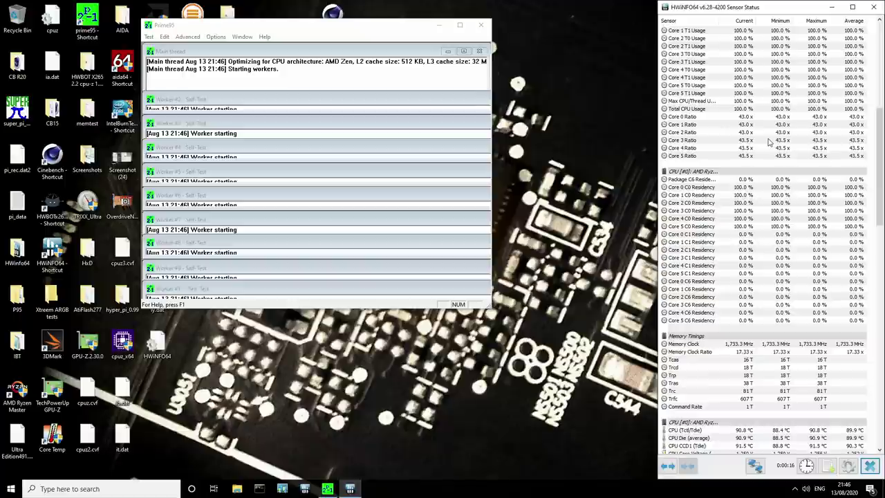
scroll(769, 141, down, 10)
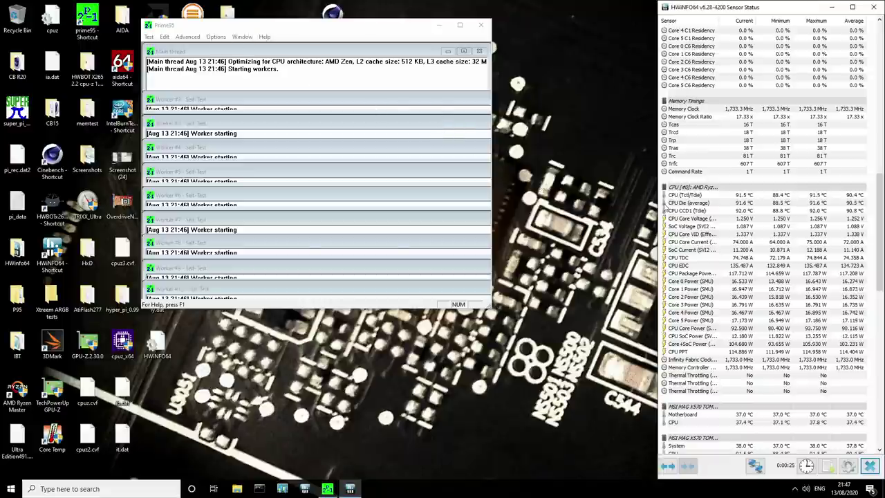
scroll(752, 242, up, 10)
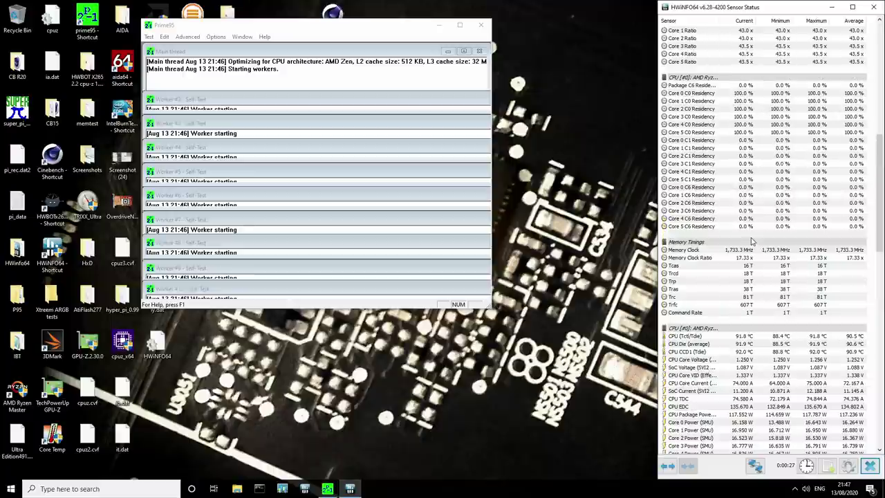
scroll(733, 158, up, 7)
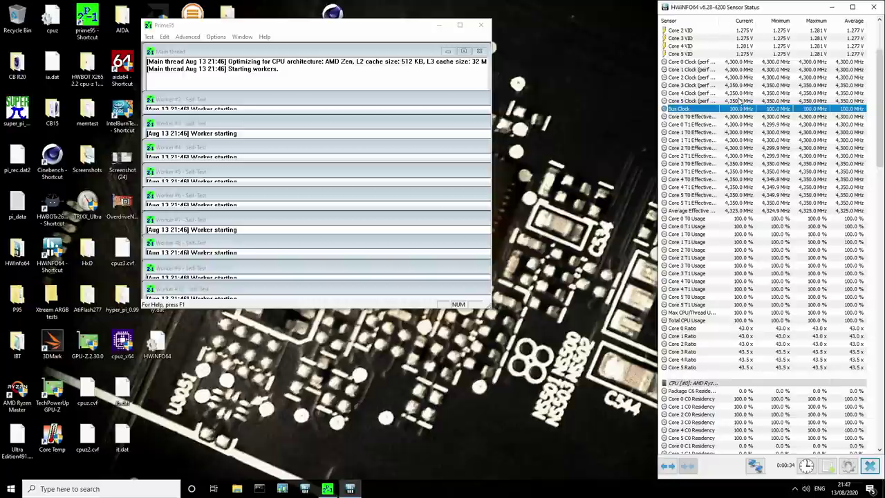
scroll(741, 101, down, 20)
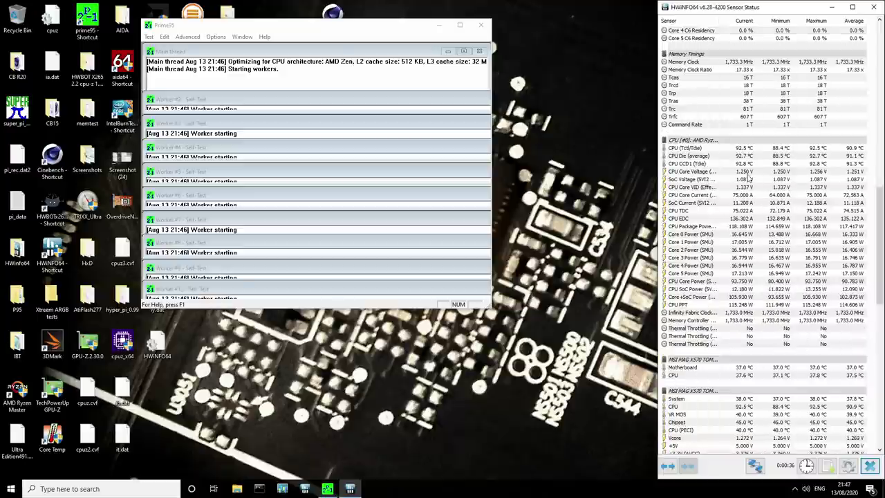
click(749, 171)
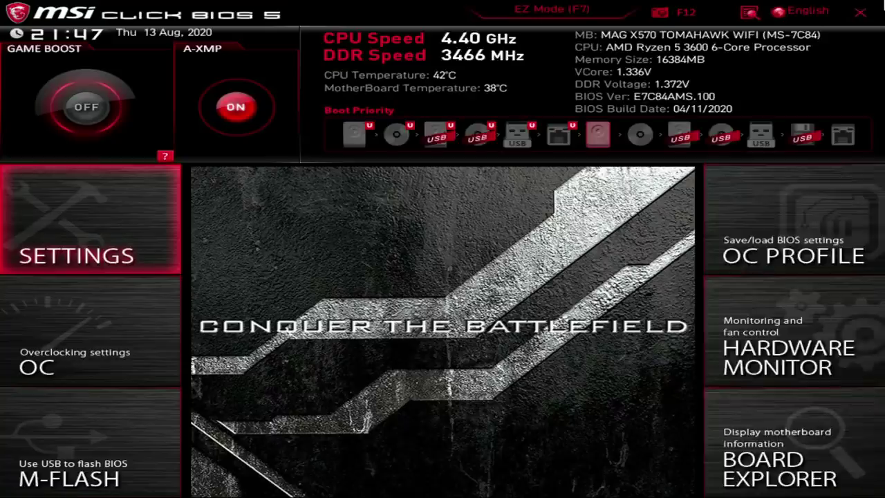
- Enter the BIOS overclocking settings that hold the per-CCX CPU ratios
key(Down)
key(Return)
key(Down)
key(Down)
key(Return)
key(Return)
key(Down)
key(Down)
key(Down)
key(Down)
key(Down)
key(Down)
key(Down)
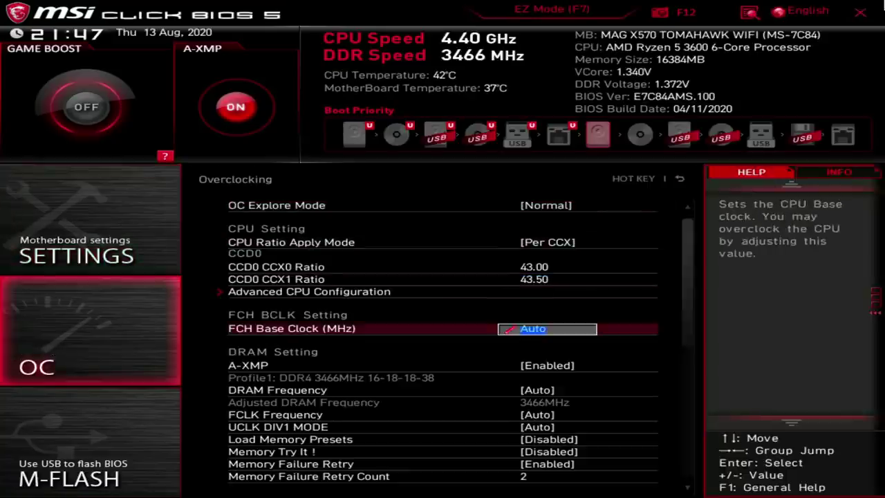
- Try lowering the CCD0 CCX1 Ratio by two increments and restore it to 43.50
key(Up)
key(Up)
key(Up)
key(Up)
key(Return)
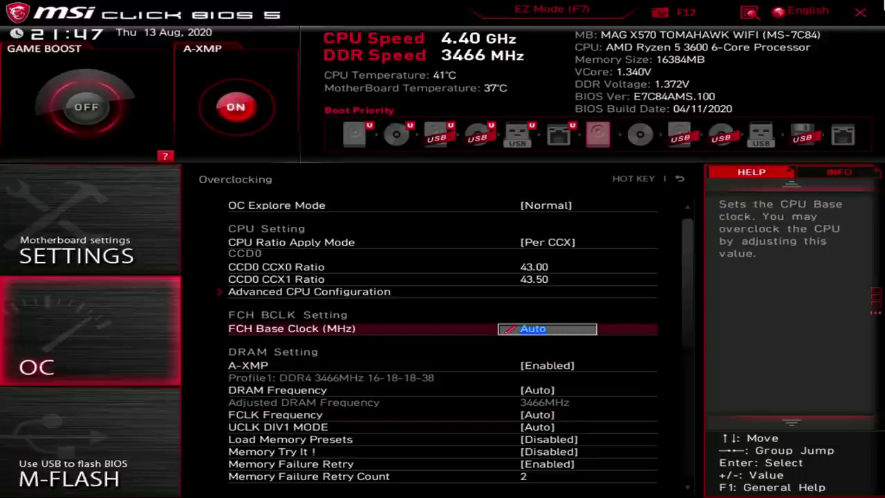
key(Return)
key(Up)
key(Up)
key(Return)
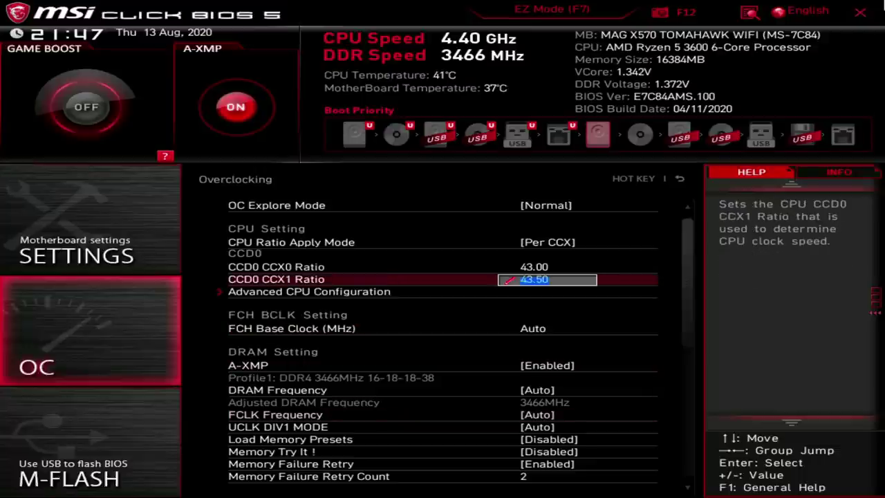
key(minus)
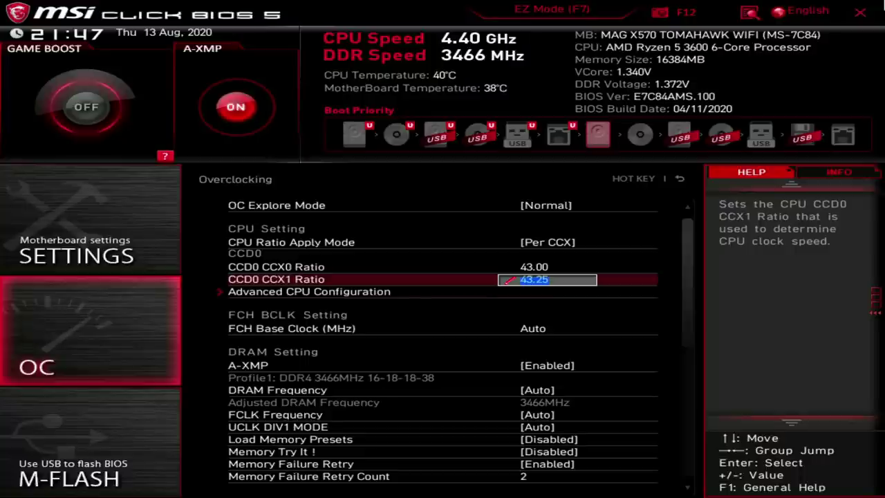
key(minus)
key(Up)
key(Down)
key(plus)
key(plus)
- Lower the CCD0 CCX0 Ratio to 42.50, and save and exit the BIOS to Windows
key(Up)
key(Up)
key(Down)
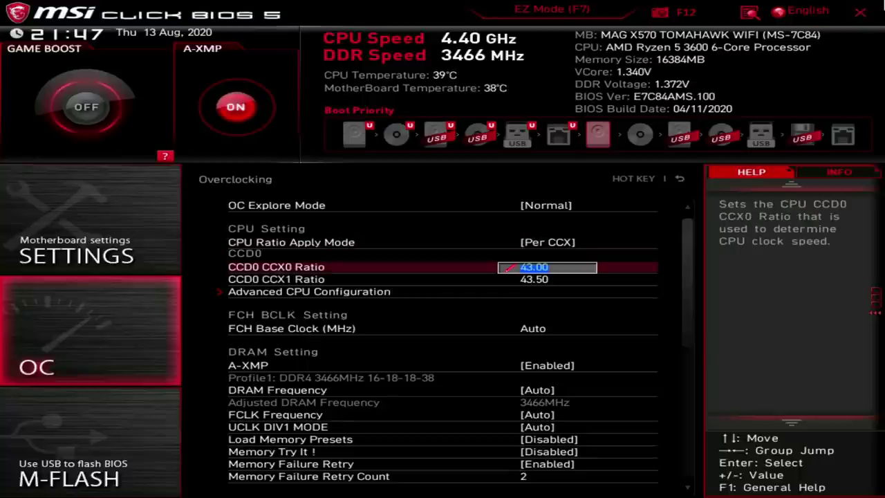
key(minus)
key(minus)
key(F10)
key(Escape)
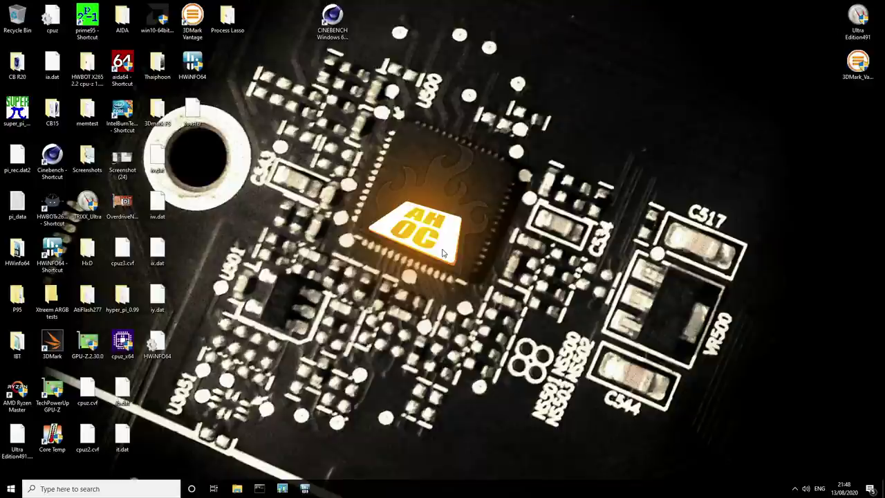
- Open the HWiNFO64 sensors in sensors-only mode, closing IntelBurnTest without running it
click(194, 65)
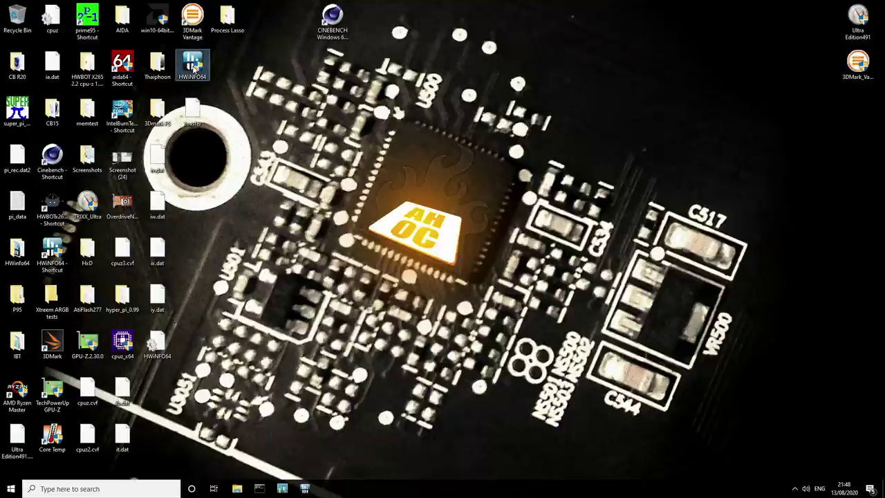
double_click(195, 67)
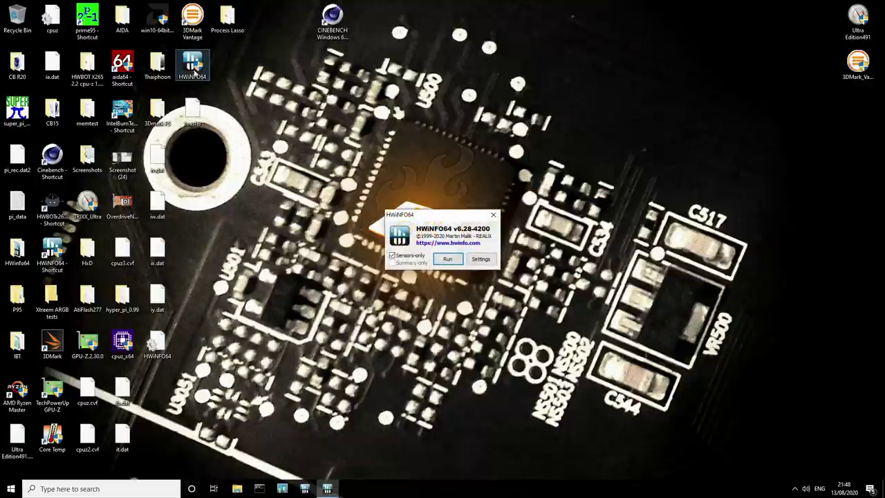
click(451, 263)
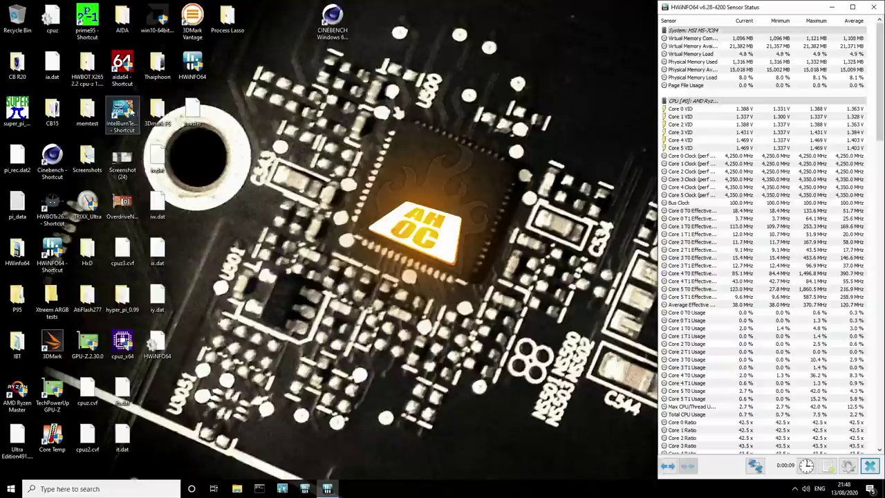
click(129, 115)
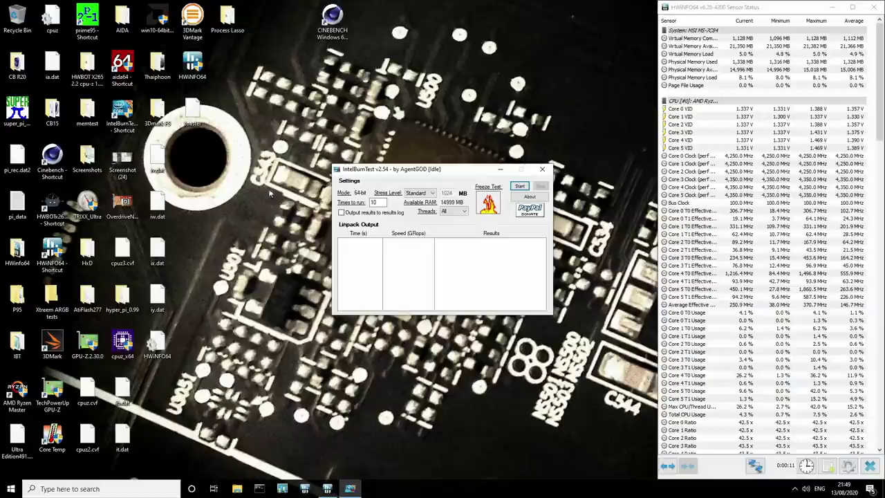
click(542, 169)
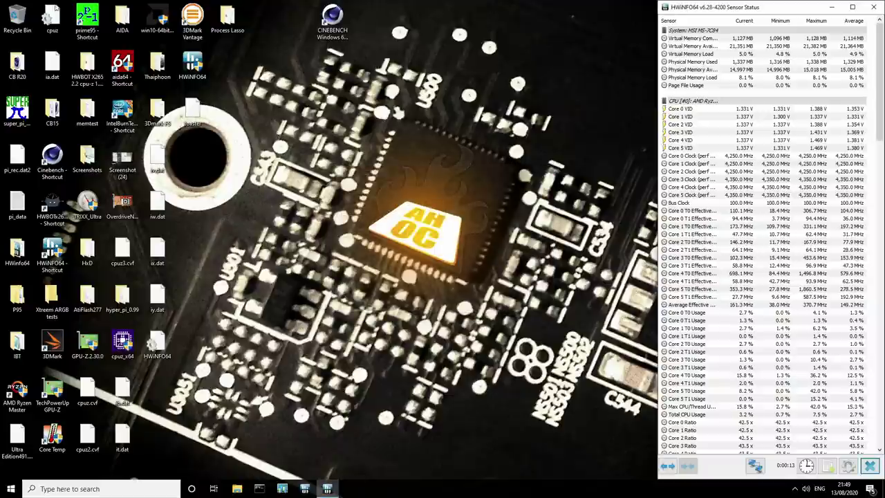
- Launch Prime95 and start a custom torture test with 128K as both the minimum and maximum FFT size
double_click(88, 21)
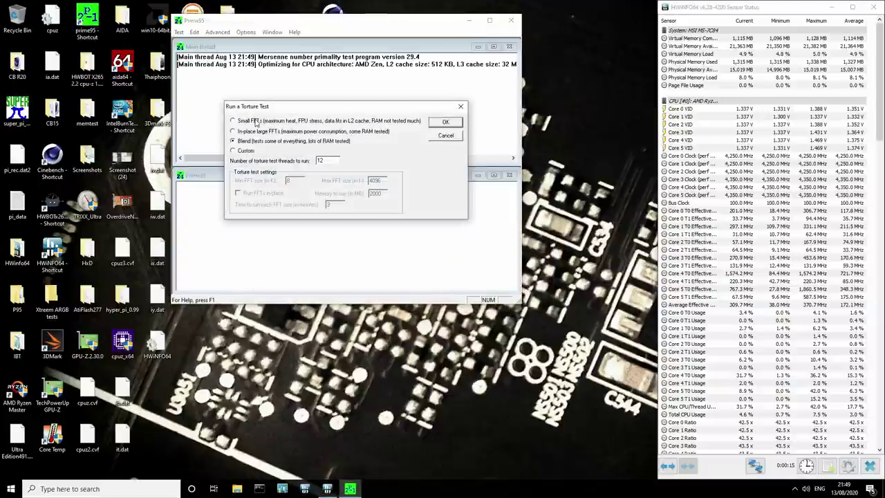
click(245, 150)
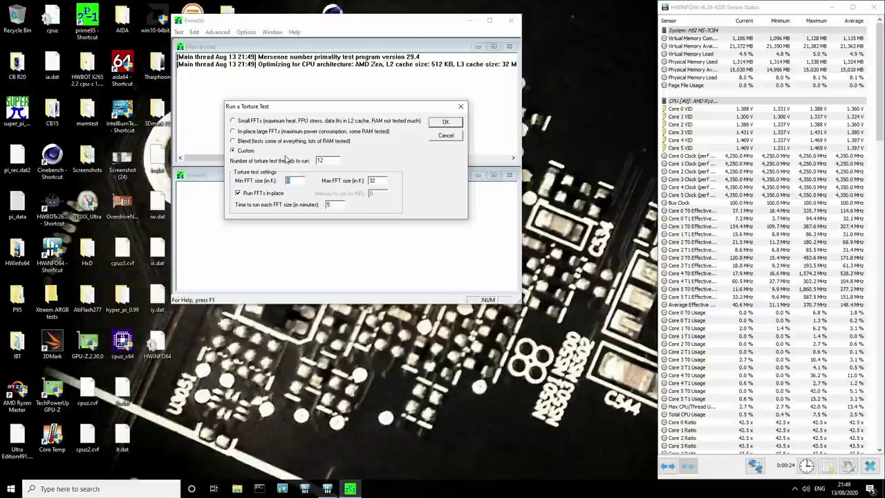
text(128)
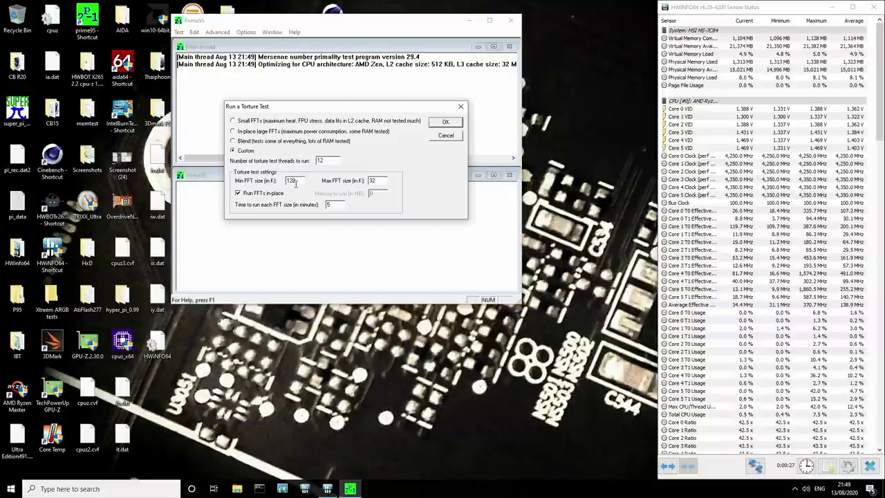
drag(303, 181, 286, 181)
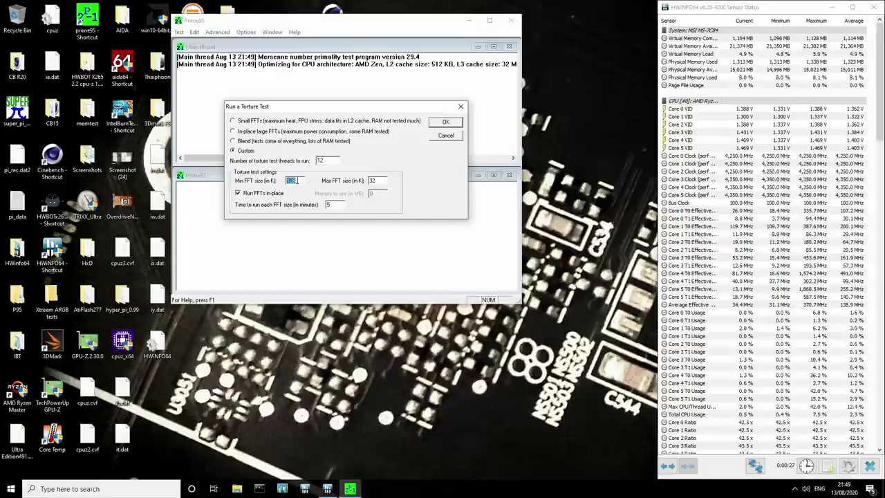
double_click(373, 181)
text(128)
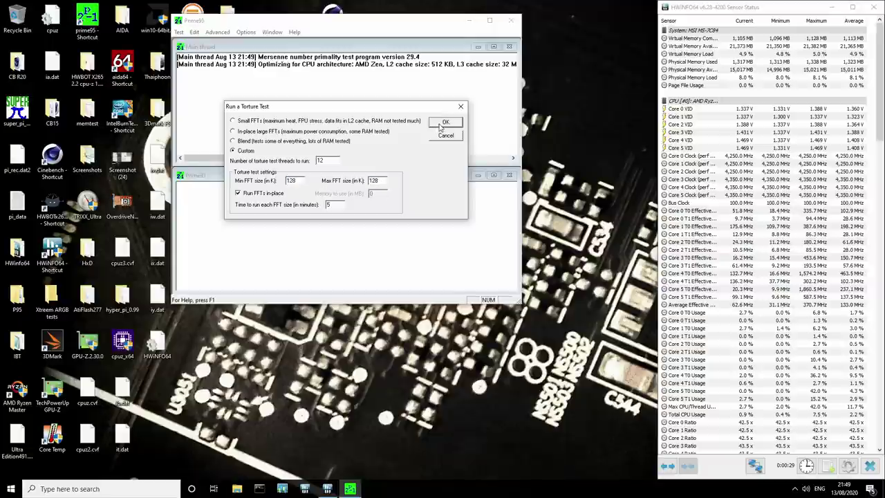
click(446, 122)
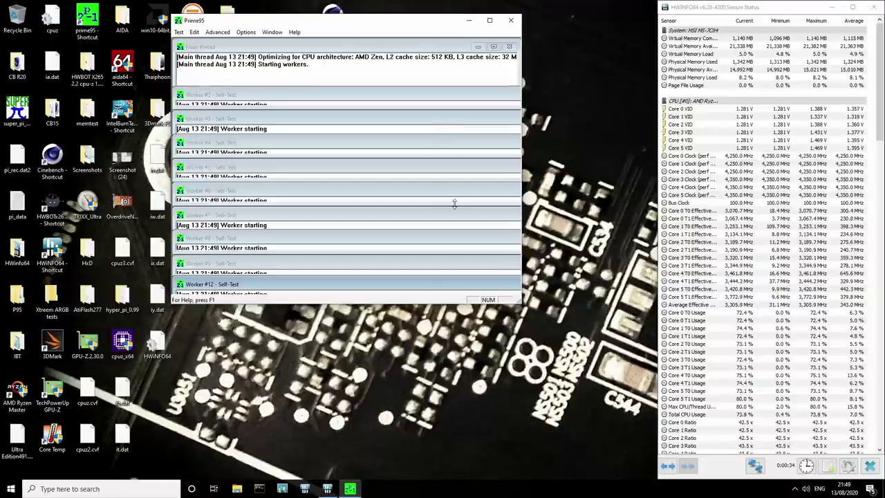
- Check the core clocks, core ratios and CPU CCD1 temperature in HWiNFO64 under the torture test load
click(761, 203)
scroll(775, 210, down, 2)
scroll(774, 209, down, 11)
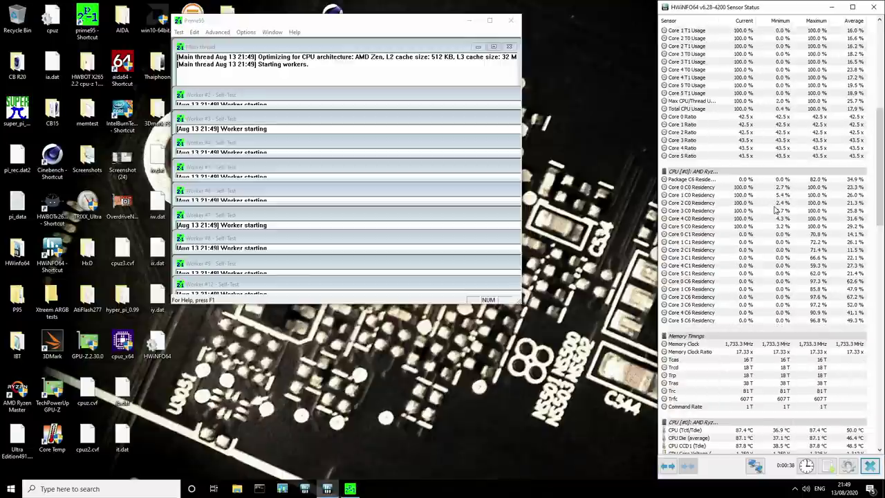
scroll(775, 210, up, 8)
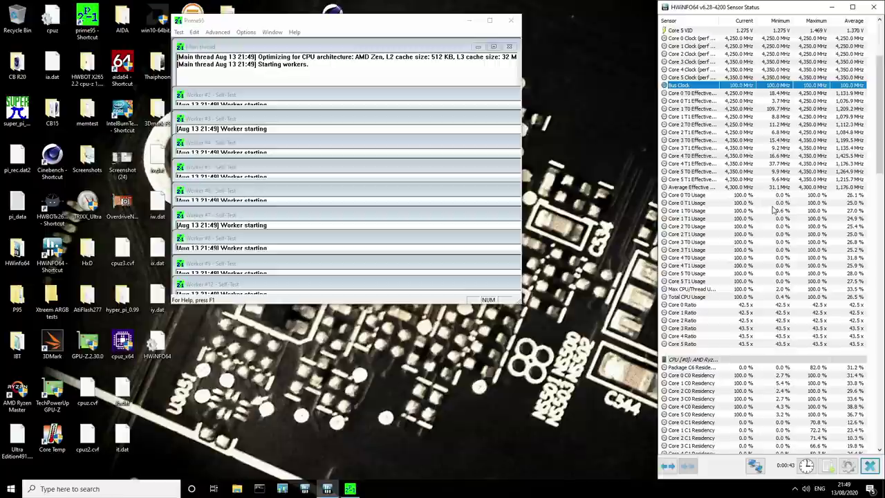
scroll(773, 210, down, 13)
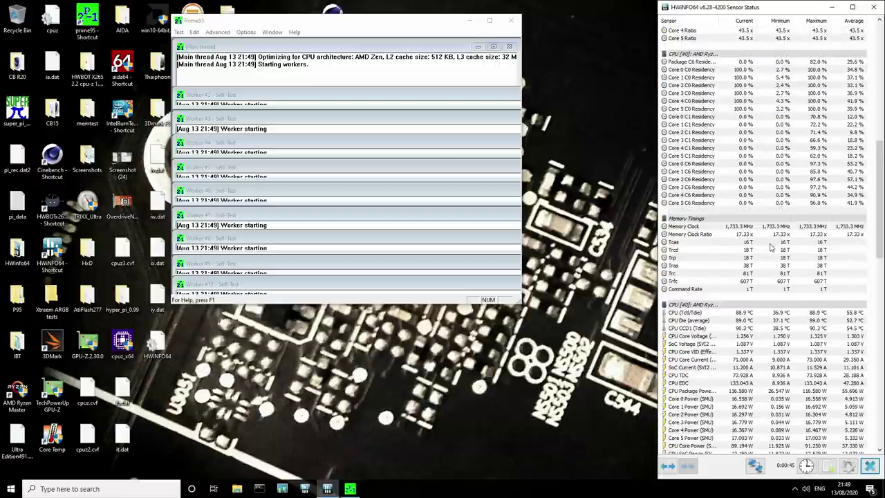
click(737, 329)
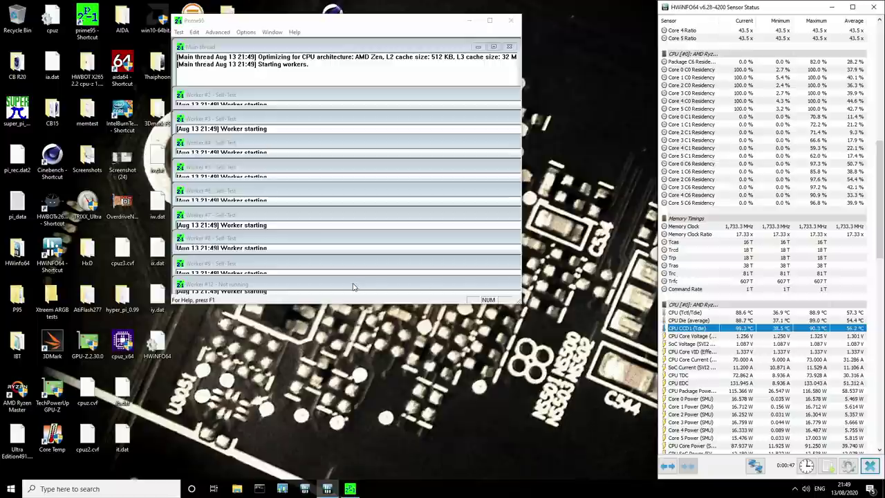
- Bring the Worker #12 window forward in Prime95 and check the HWiNFO64 sensor readings under the torture test load
click(279, 285)
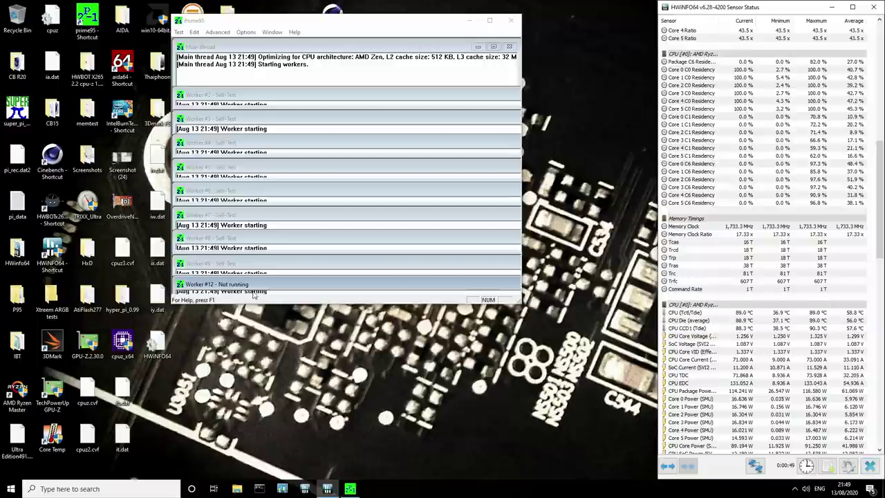
scroll(756, 195, up, 18)
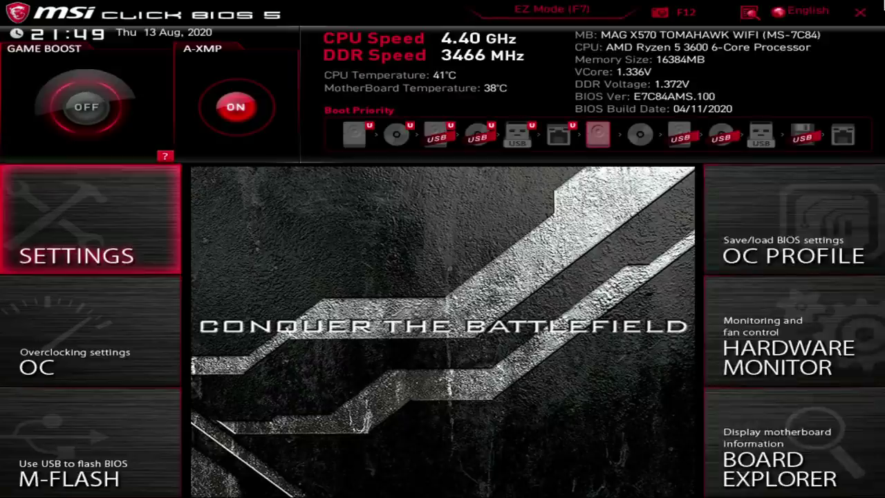
- Open the BIOS overclocking settings and lower the CCD0 CCX1 Ratio to 43.25
click(90, 332)
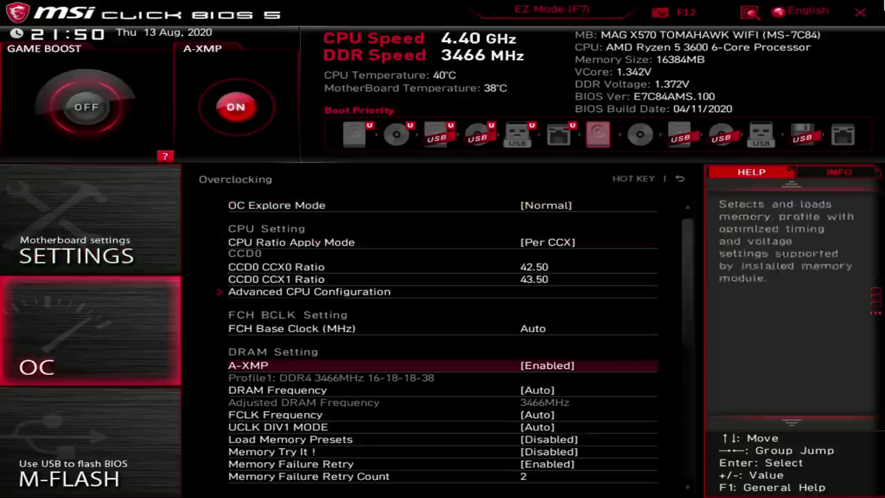
click(533, 278)
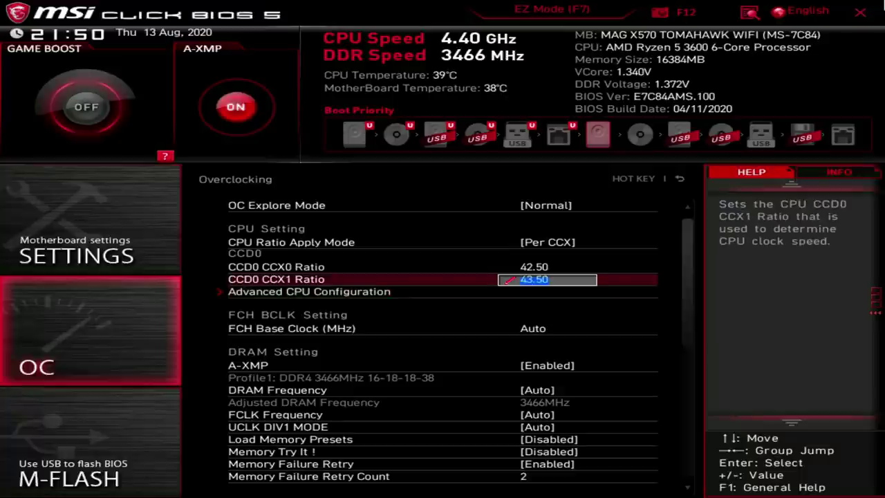
key(Escape)
key(Down)
key(Down)
key(Down)
key(Down)
key(Down)
key(Down)
key(Down)
key(Down)
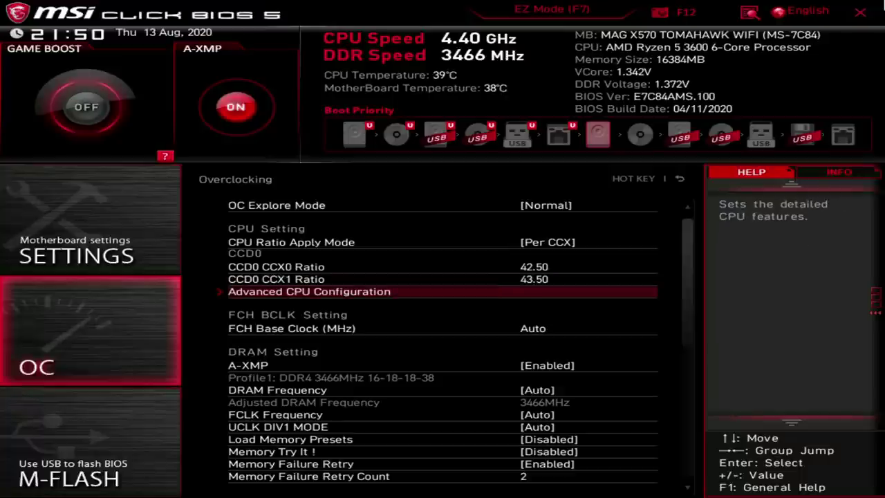
key(Up)
key(Up)
key(Up)
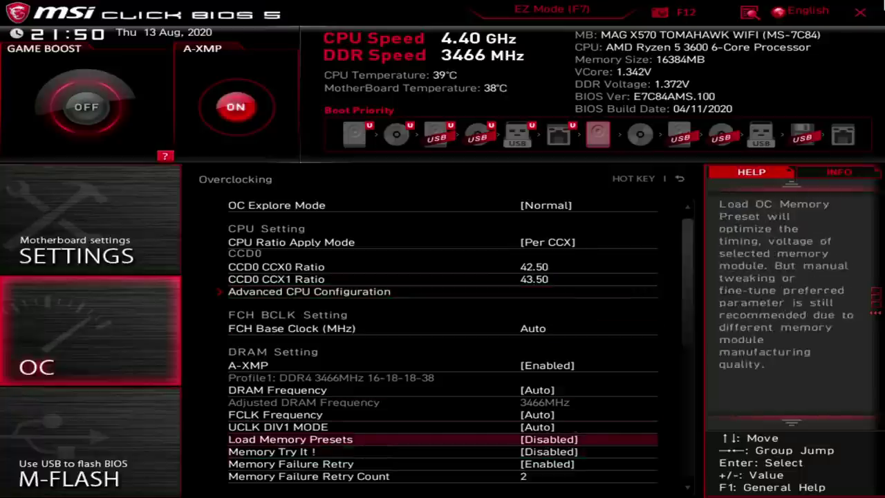
key(Up)
key(Up)
key(Up)
key(Up)
key(Up)
key(Up)
key(Up)
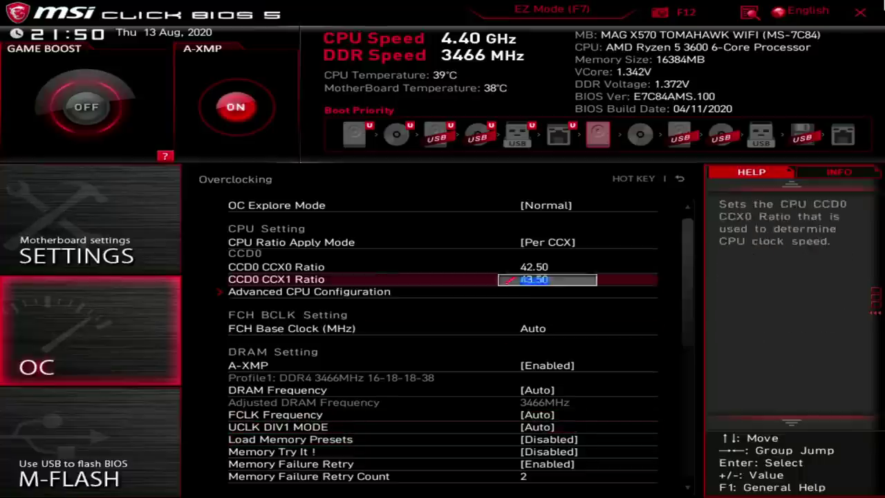
key(Down)
key(Down)
key(Down)
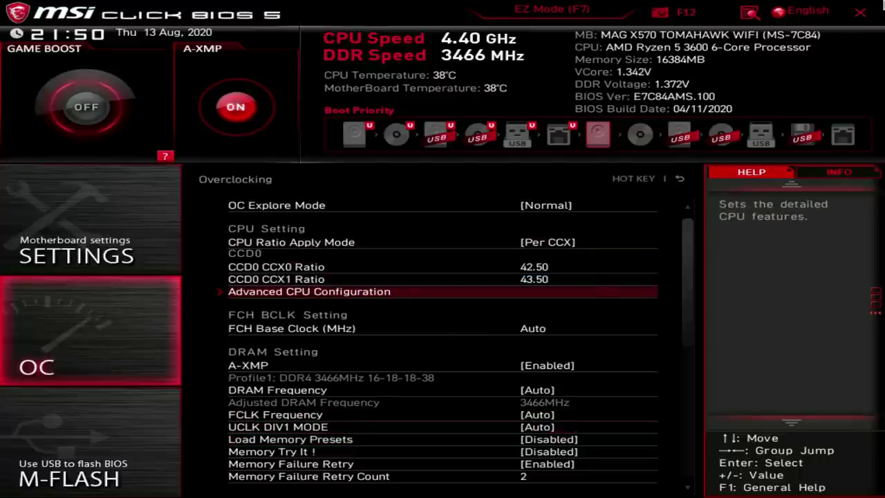
key(Up)
key(minus)
- Raise the CCD0 CCX0 Ratio to 43.00
key(Up)
key(Up)
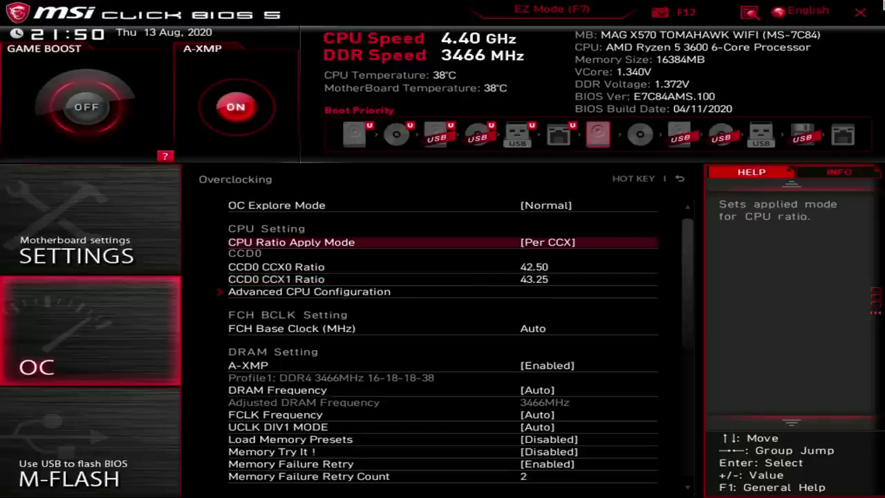
key(Down)
key(plus)
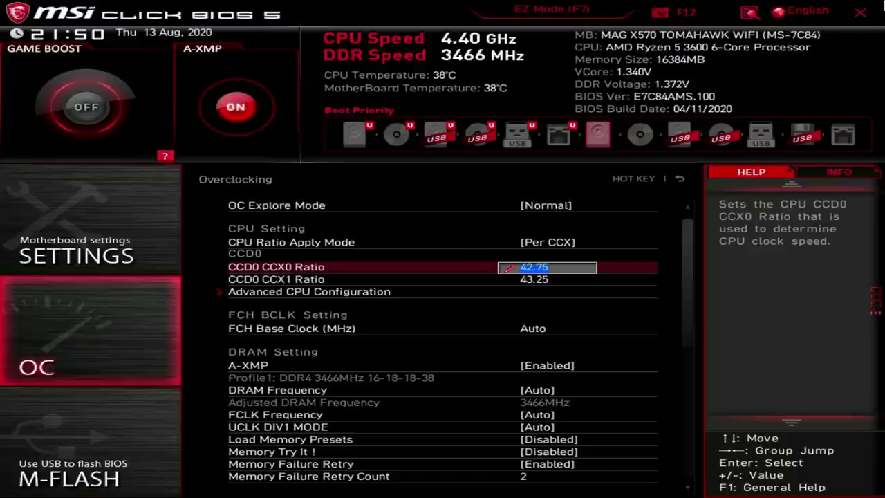
key(plus)
key(F10)
key(Escape)
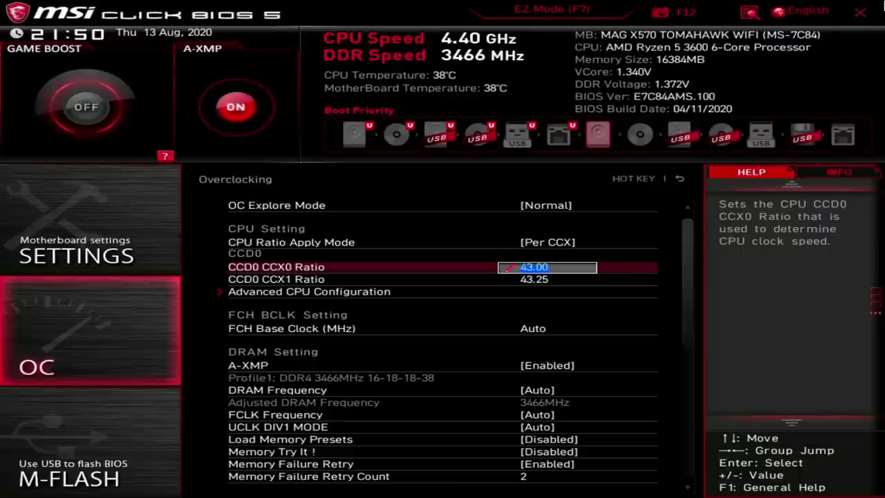